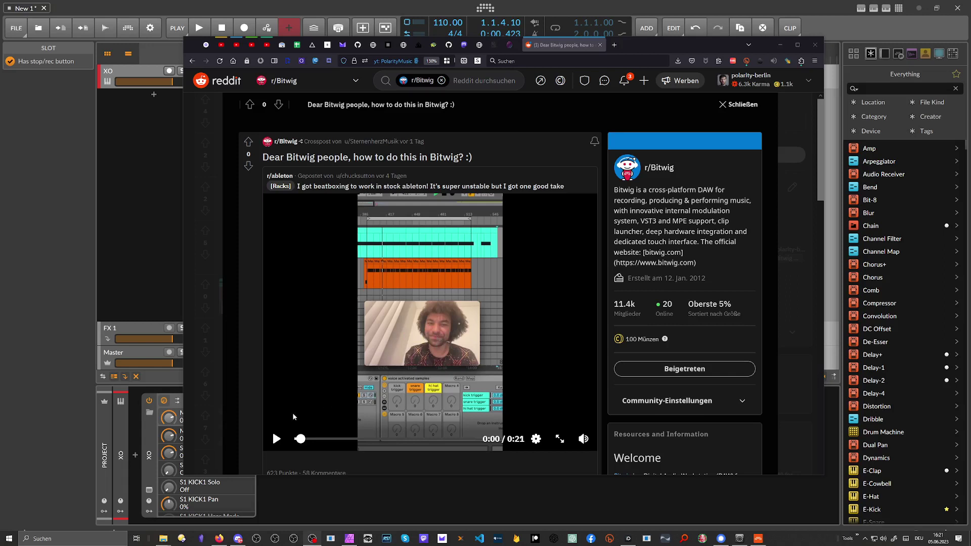
Step: Play part of the embedded beatboxing video in the Reddit post and upvote the post
left_click(277, 439)
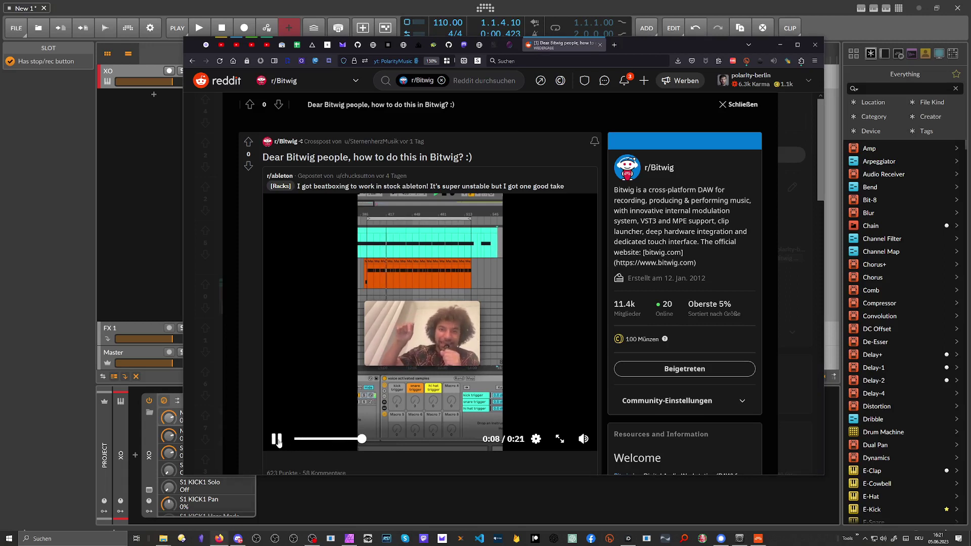
left_click(277, 439)
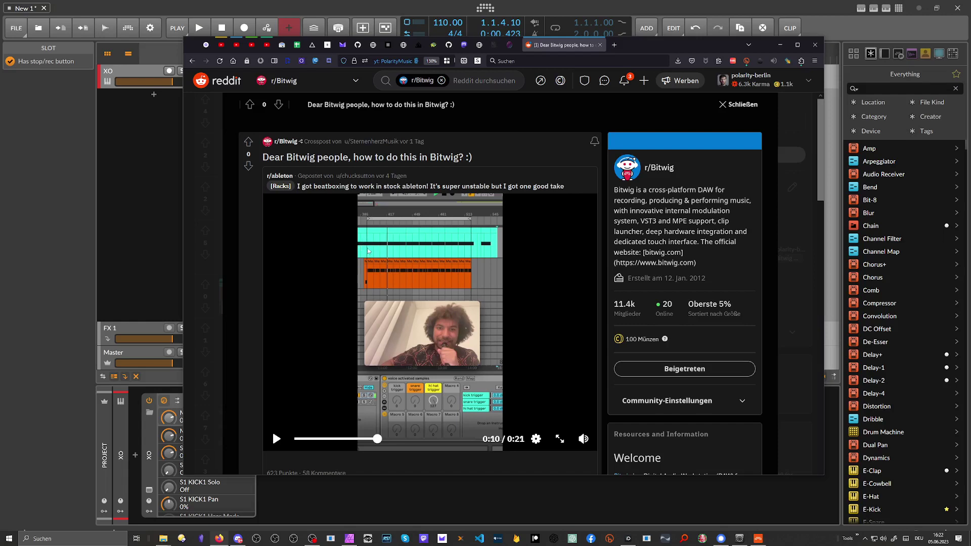
scroll(369, 248, "down", 2)
scroll(369, 248, "up", 2)
left_click(250, 146)
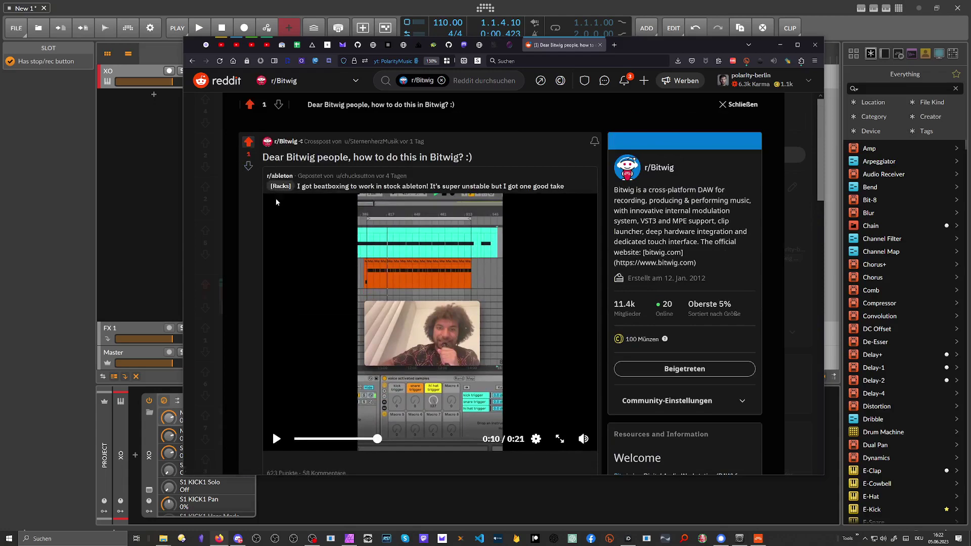
Step: Skim the rest of the Reddit post and minimize the browser to switch to Bitwig Studio
scroll(291, 210, "down", 5)
scroll(292, 209, "down", 3)
scroll(295, 214, "up", 8)
left_click_drag(704, 45, 656, 88)
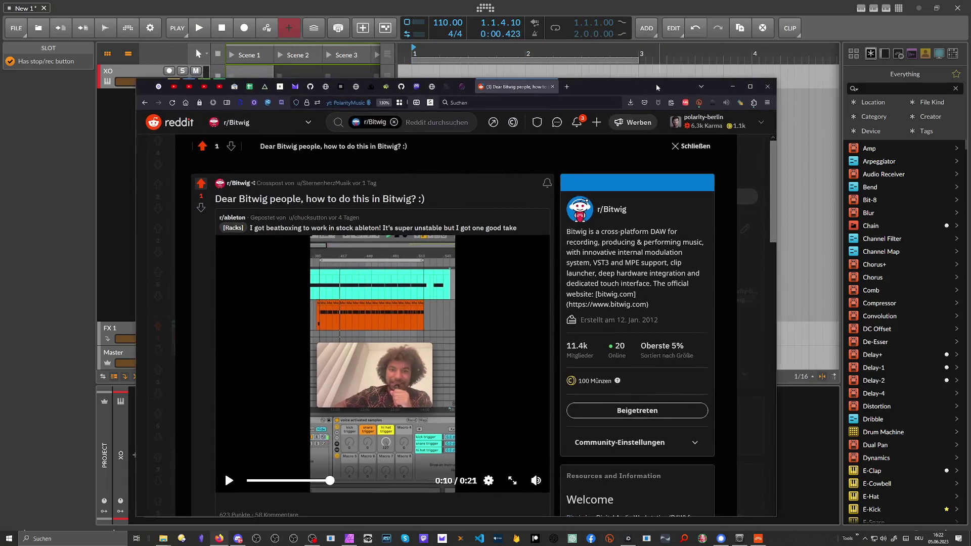
left_click(733, 87)
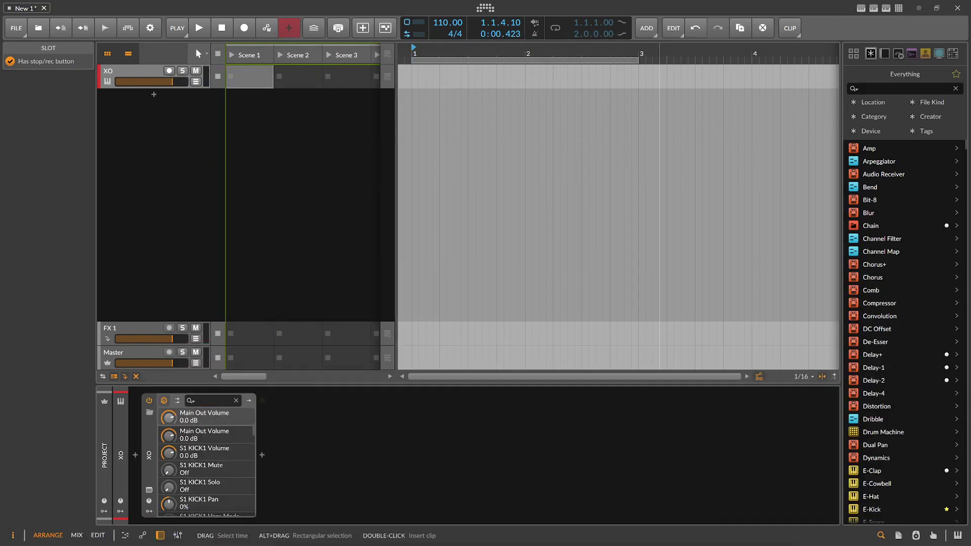
Step: Open the XO plug-in window, audition the snare and closed hi-hat samples, and close the window
left_click(177, 163)
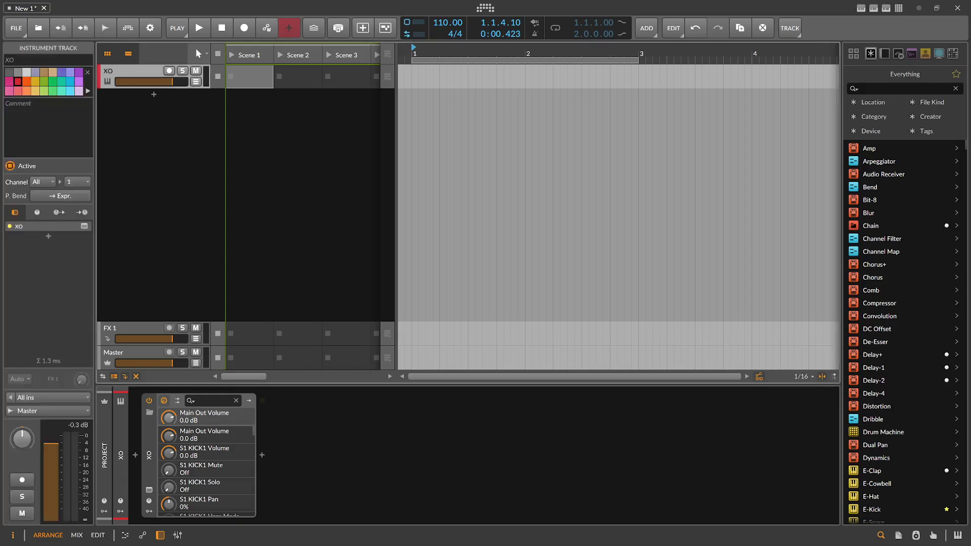
left_click(150, 448)
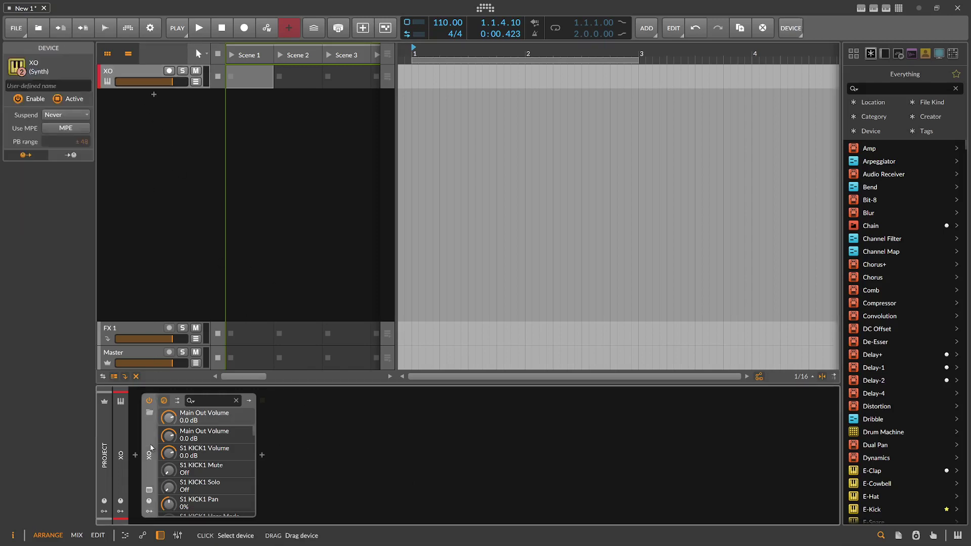
left_click(150, 489)
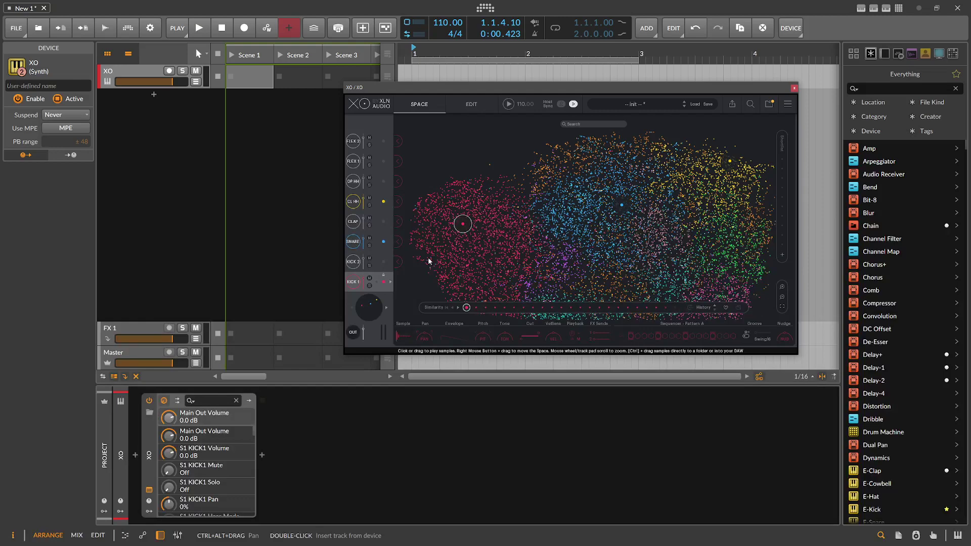
left_click(353, 241)
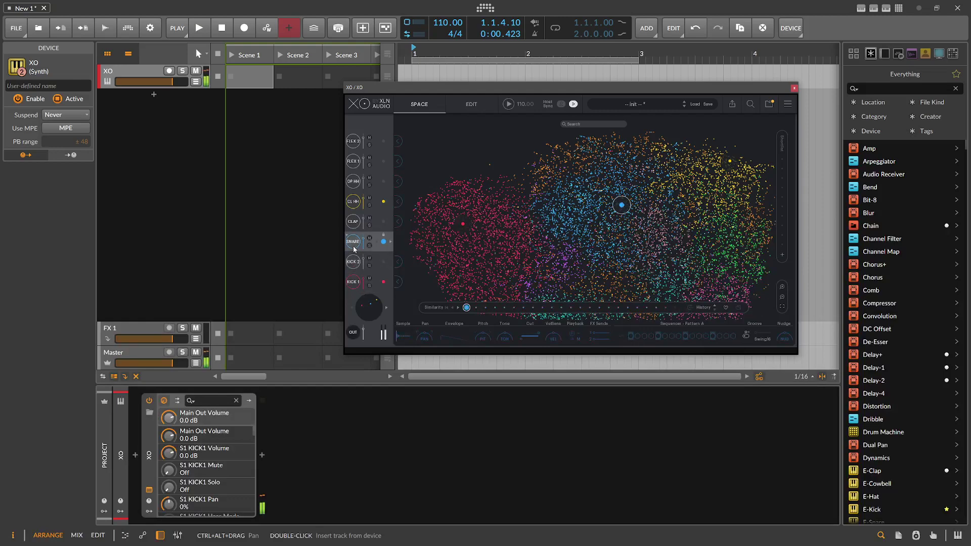
left_click(355, 202)
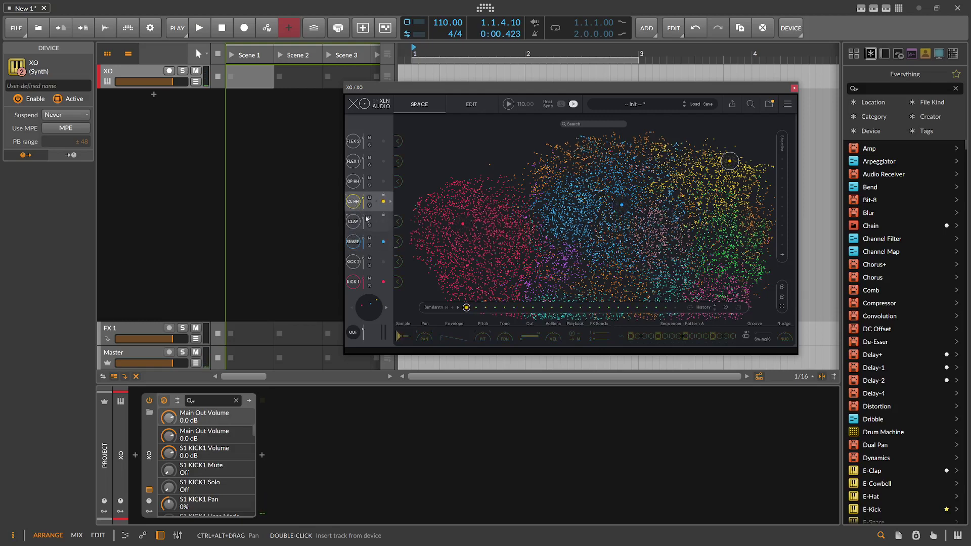
left_click(794, 88)
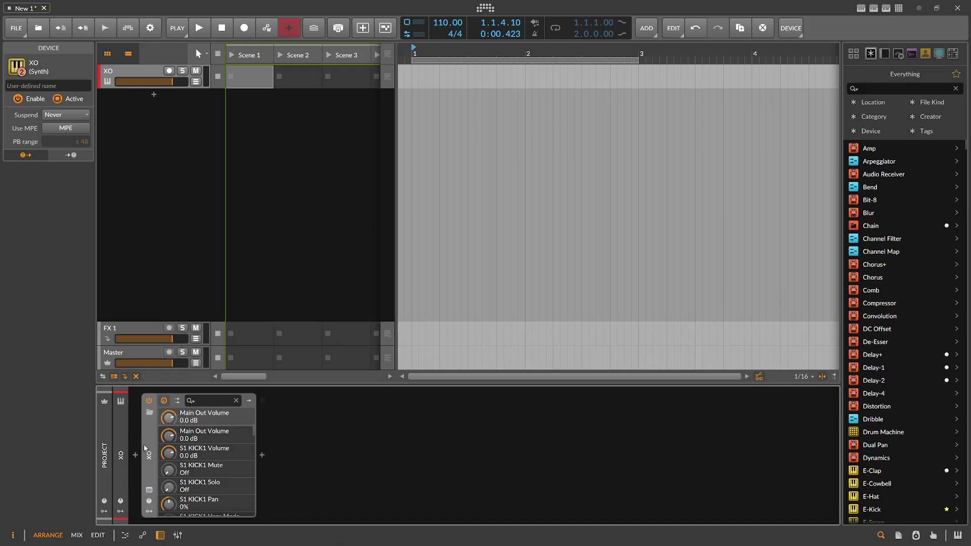
Step: Insert a Note Grid device before XO and delete the note input module from its patch
left_click(137, 459)
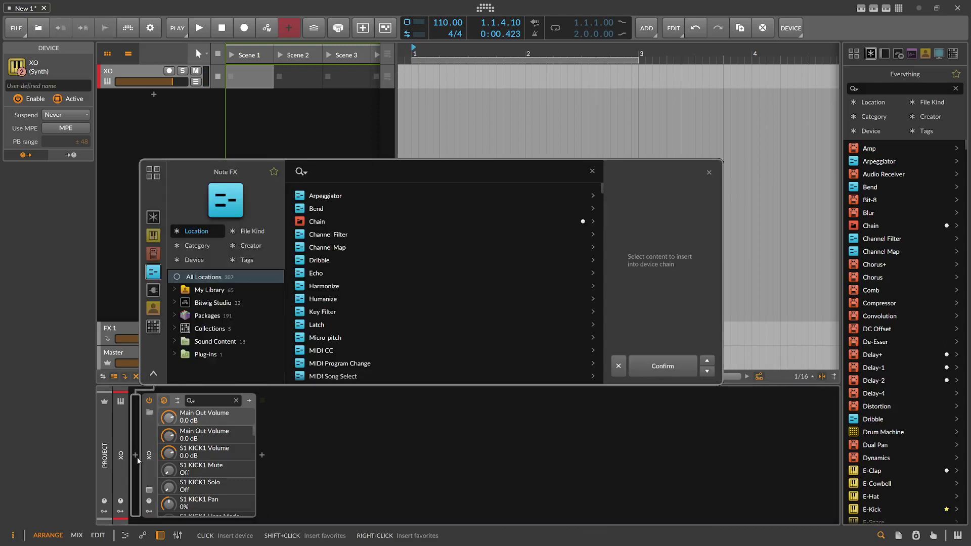
type("notze")
key("BackSpace")
key("BackSpace")
type("e grid")
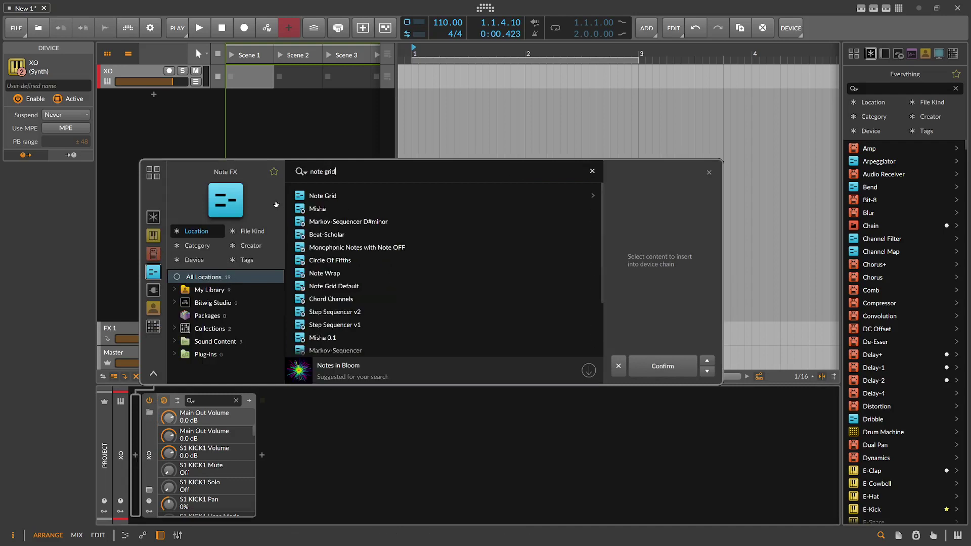
key("Down")
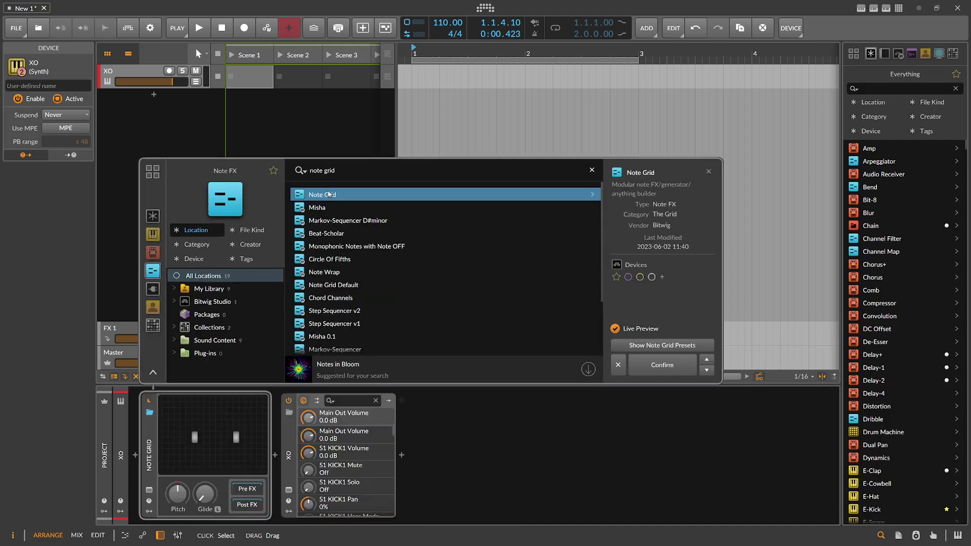
key("Return")
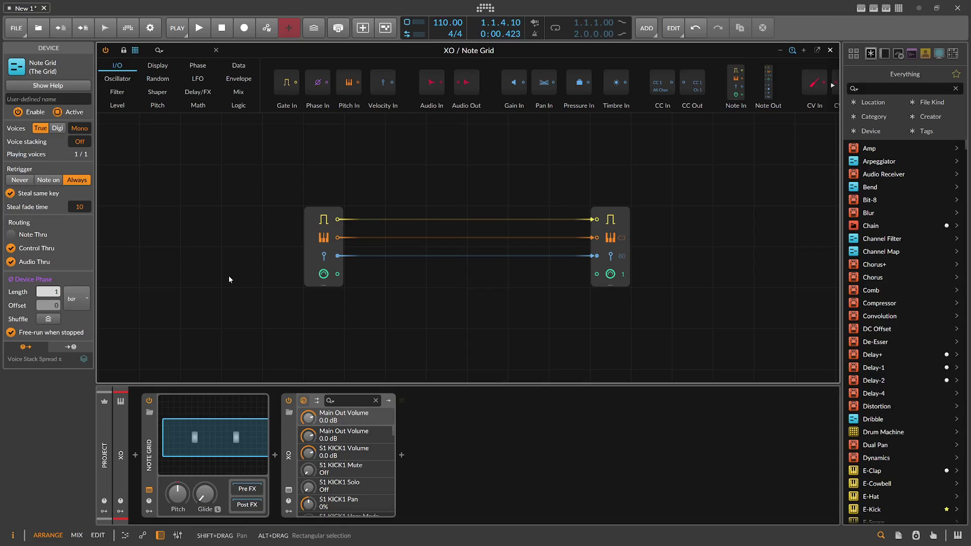
left_click_drag(314, 201, 333, 314)
key("Delete")
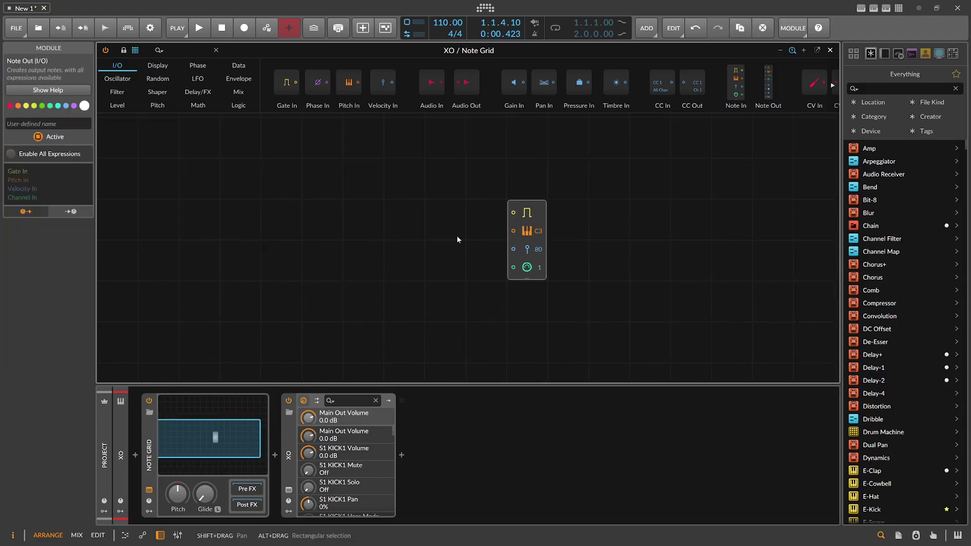
Step: Add a Trigger module wired to the Note Out's gate input, with the output pitch set to C1, and test it
left_click(178, 50)
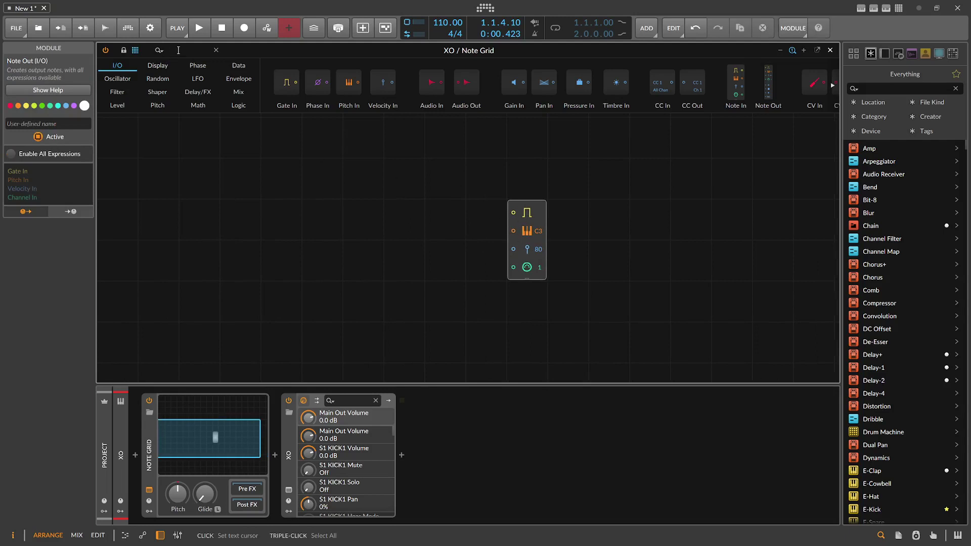
type("trigg")
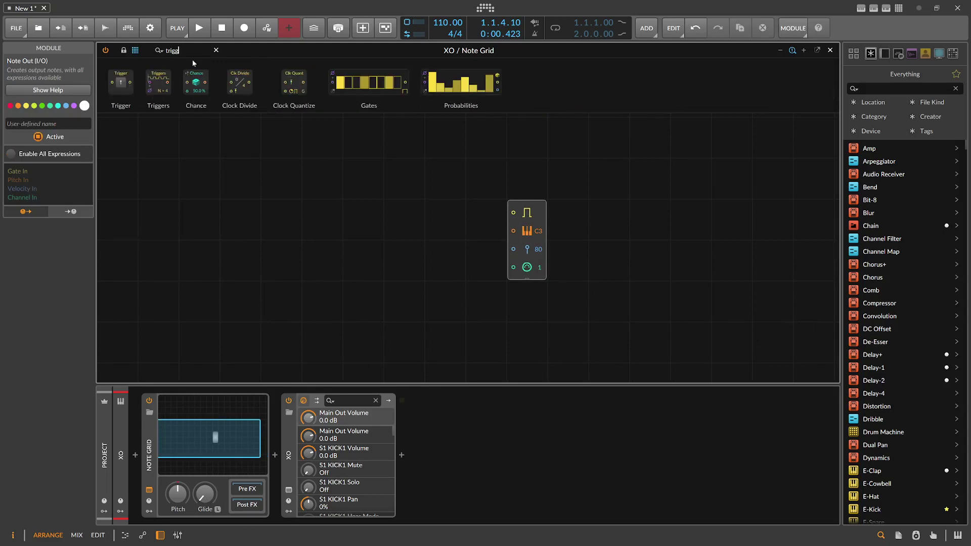
left_click_drag(121, 82, 527, 263)
left_click(488, 221)
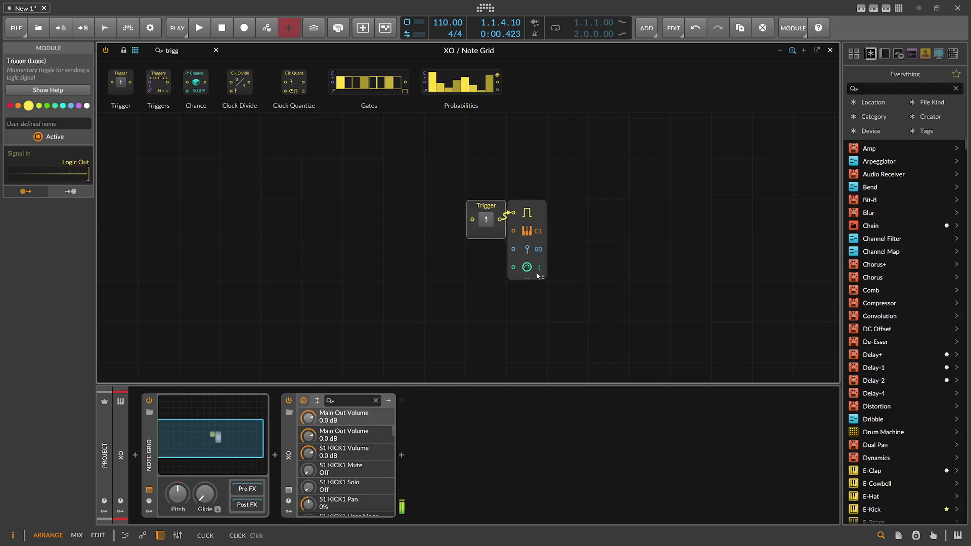
left_click_drag(513, 230, 500, 219)
left_click_drag(562, 268, 494, 211)
double_click(513, 230)
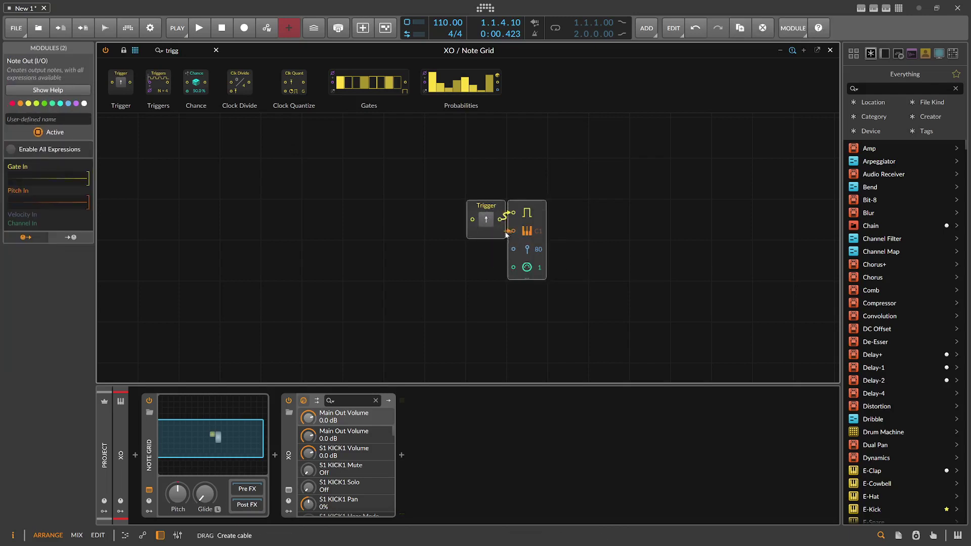
Step: Duplicate the Trigger and Note Out pair below the original, set the copy's pitch to D1 and test it
left_click_drag(565, 274, 485, 325)
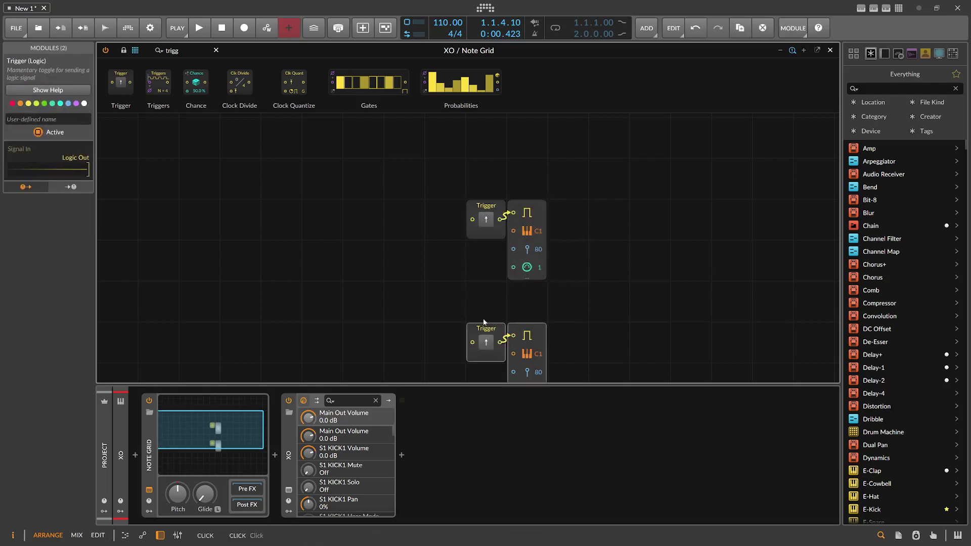
scroll(486, 324, "down", 2)
left_click(488, 260)
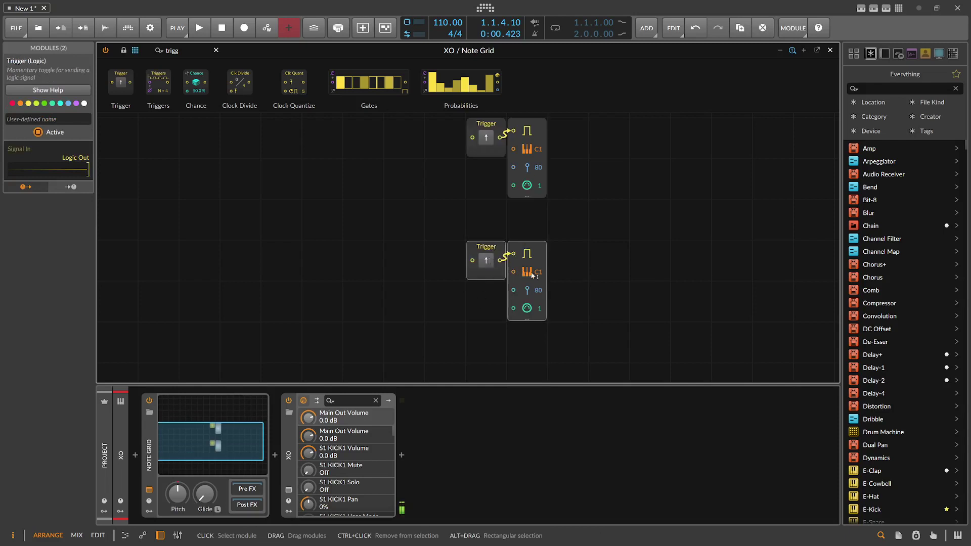
left_click_drag(533, 274, 533, 263)
left_click(491, 263)
scroll(491, 267, "down", 1)
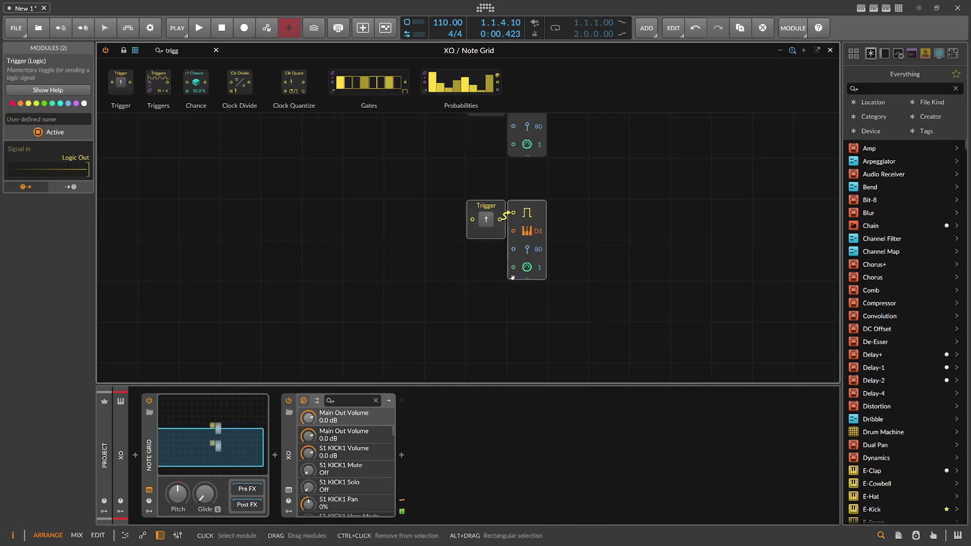
Step: Duplicate the D1 Trigger and Note Out pair below, set the new copy's pitch to E1 and test it
left_click_drag(557, 311, 488, 329)
scroll(488, 329, "down", 2)
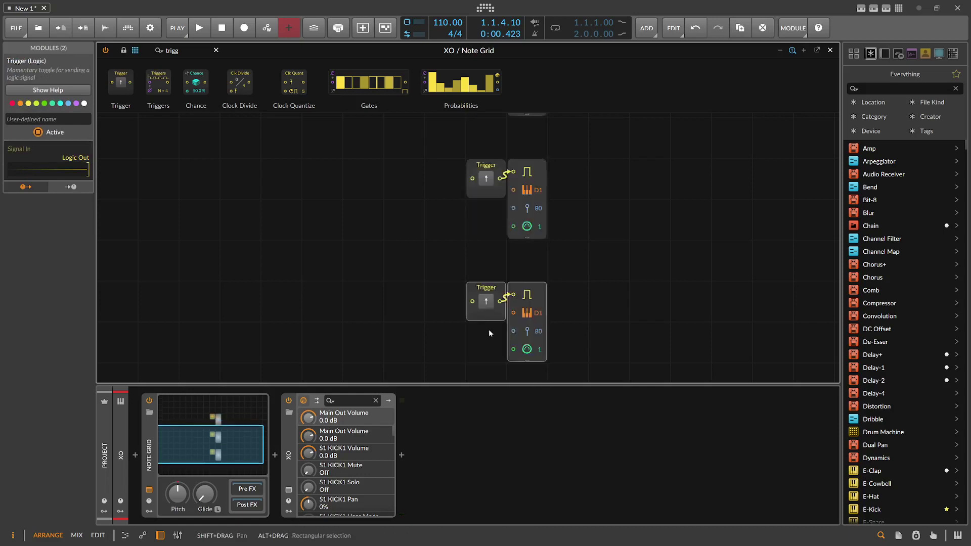
left_click_drag(529, 273, 529, 264)
left_click(490, 261)
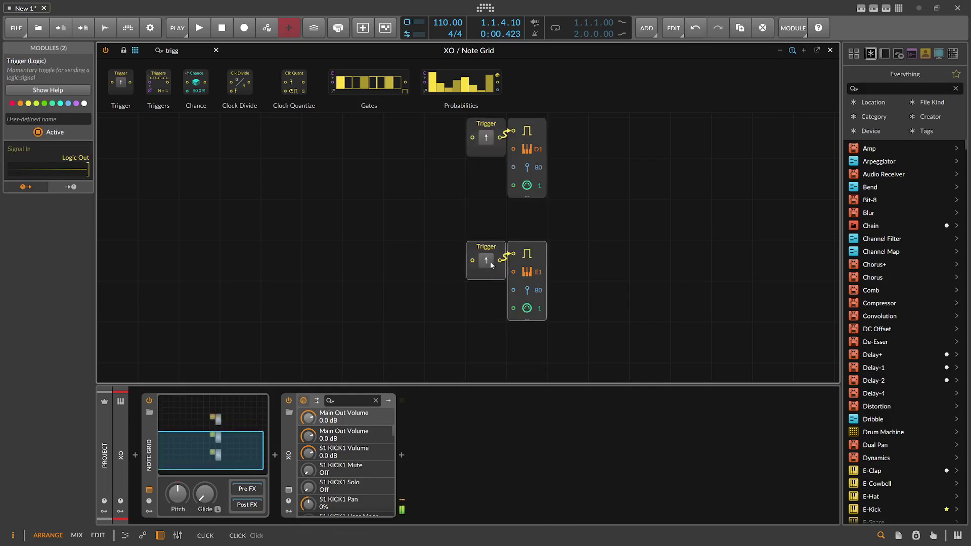
Step: Hide the device chain panel to give the Note Grid editor the full height
left_click_drag(358, 191, 475, 259, "shift")
scroll(468, 258, "down", 1)
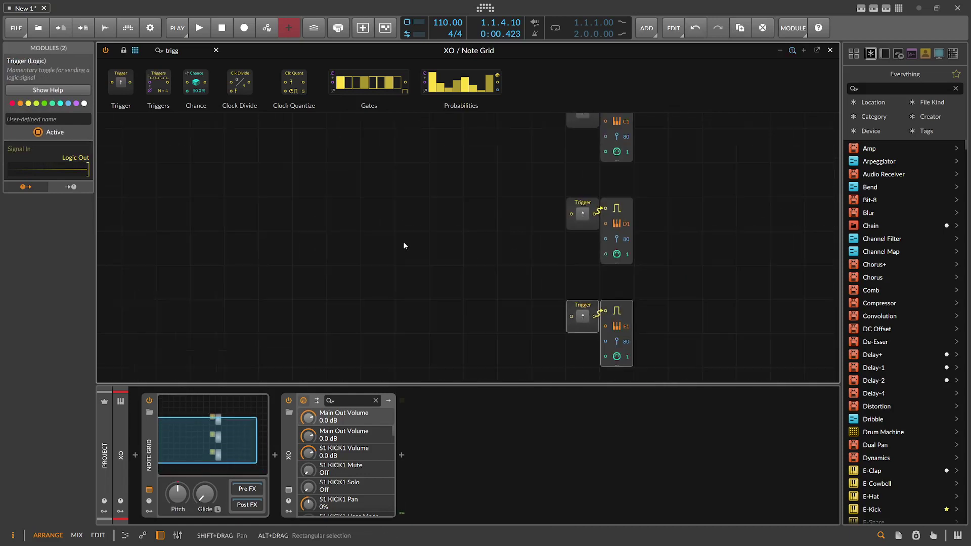
left_click_drag(416, 233, 419, 257, "shift")
left_click(160, 535)
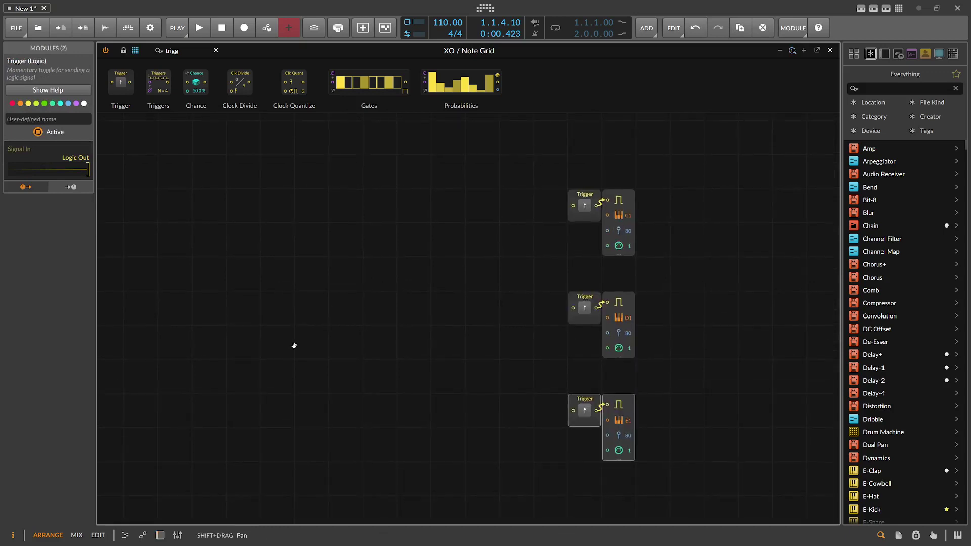
left_click_drag(292, 344, 355, 323, "shift")
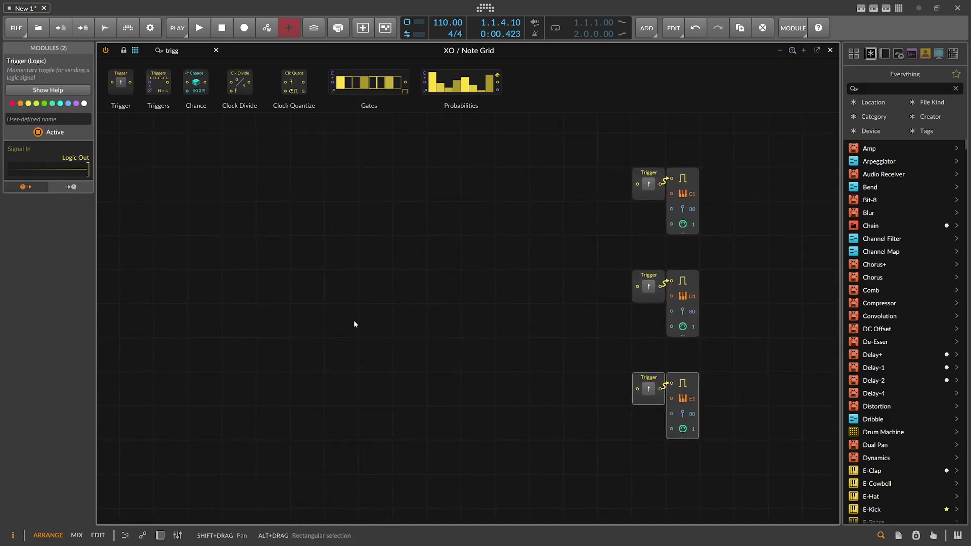
Step: Add an HW In module in the free area beside the triggers and set its source to Mic
left_click_drag(182, 50, 199, 229)
key("BackSpace")
type("hw")
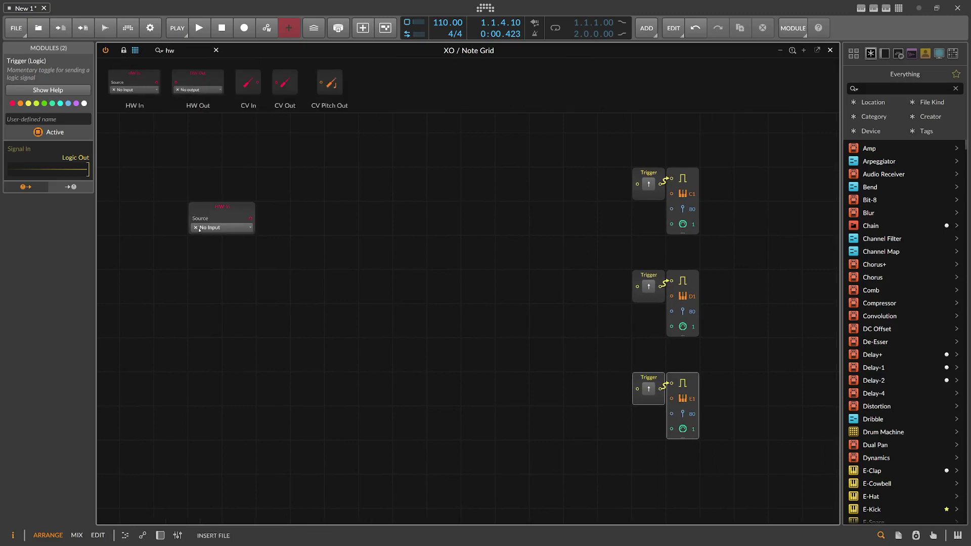
left_click(200, 229)
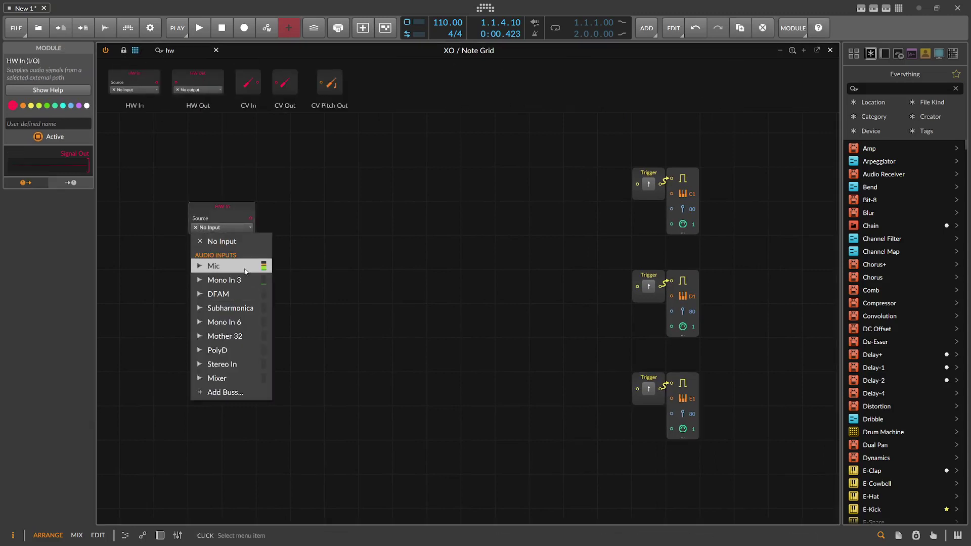
left_click(255, 268)
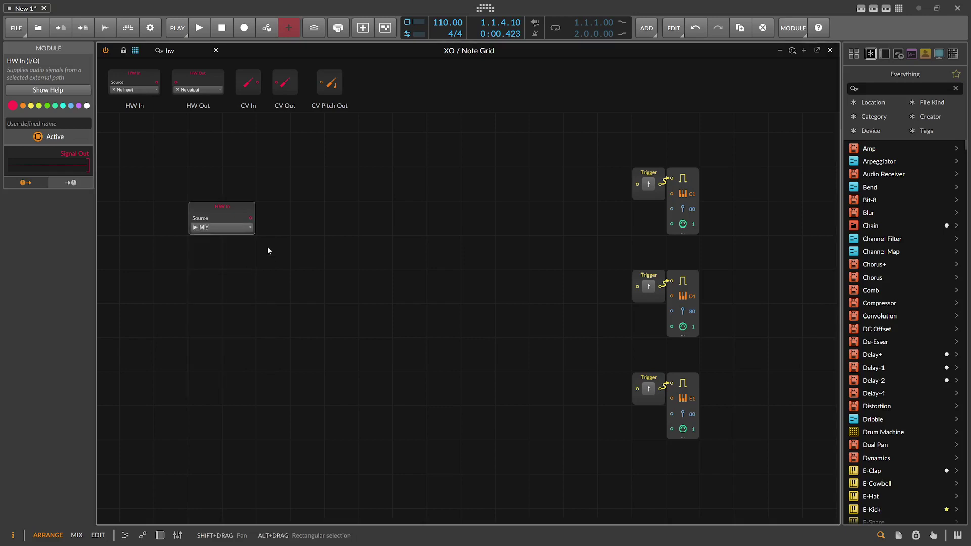
Step: Add an Oscilloscope module beside HW In and connect the microphone signal to its first input
left_click(185, 50)
type("os")
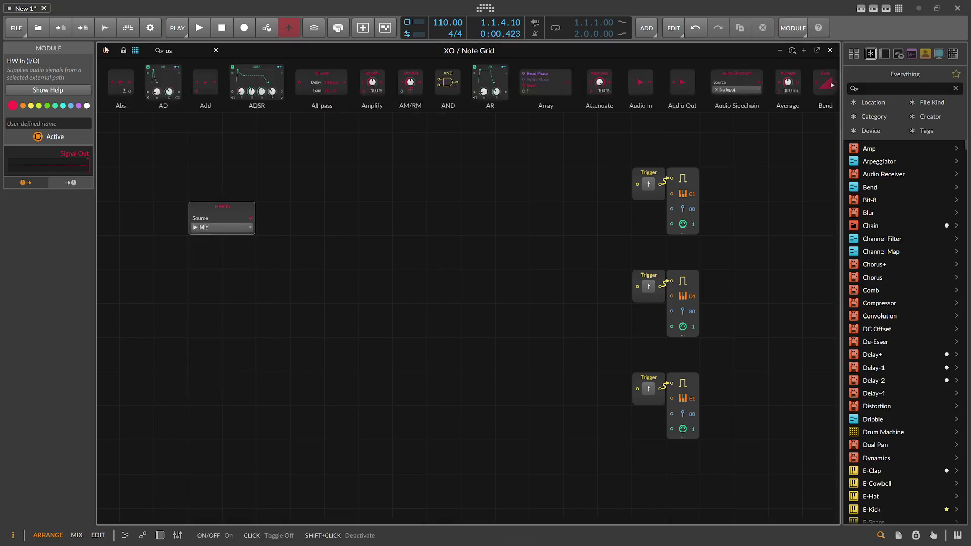
type("c")
left_click_drag(128, 84, 320, 225)
left_click_drag(251, 218, 295, 218)
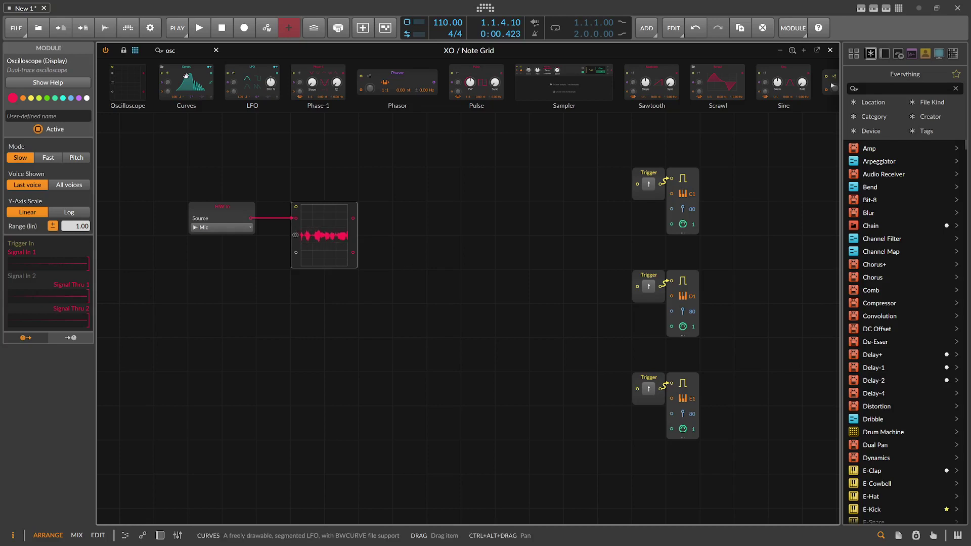
Step: Add a Divide module between HW In and the Oscilloscope, moving HW In away to make room
left_click_drag(180, 50, 128, 53)
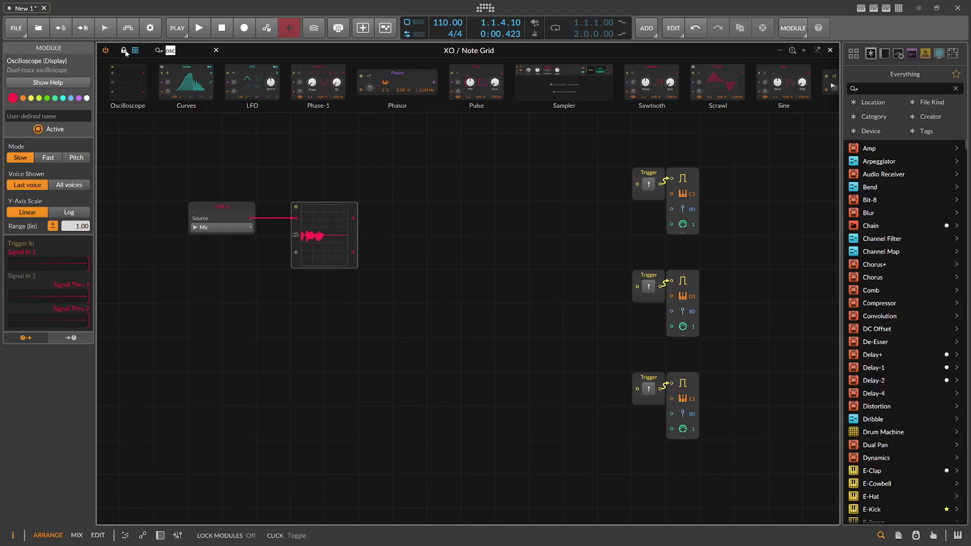
type("div")
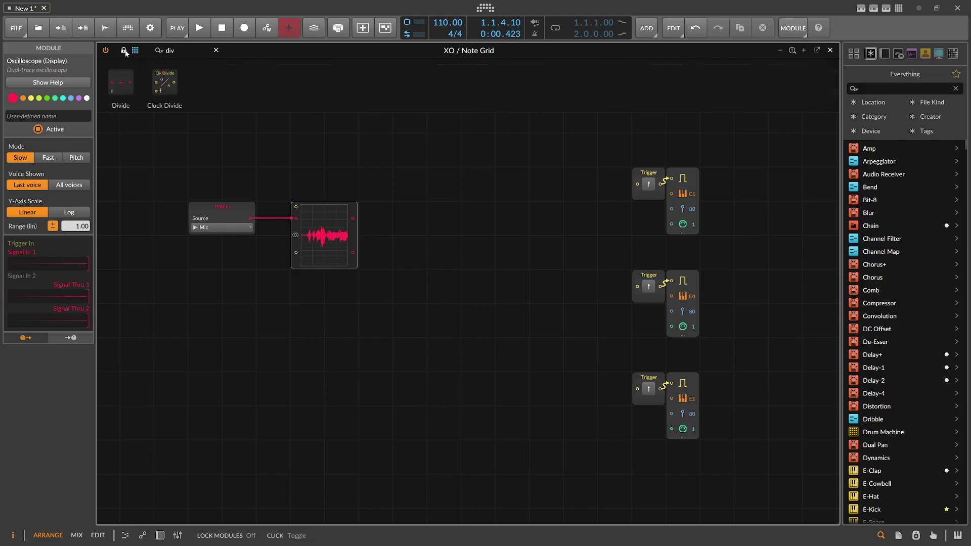
left_click_drag(121, 83, 245, 265)
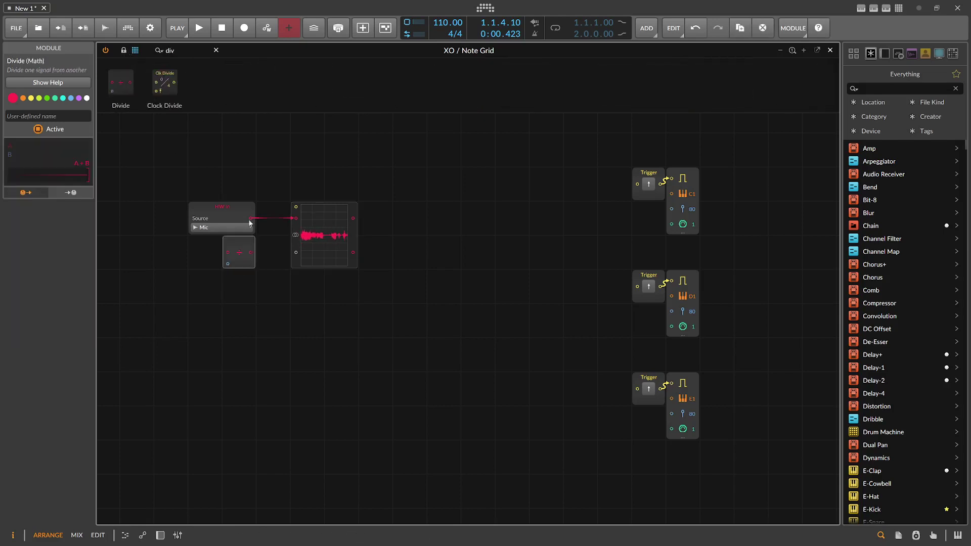
left_click_drag(236, 214, 167, 214)
left_click(238, 252)
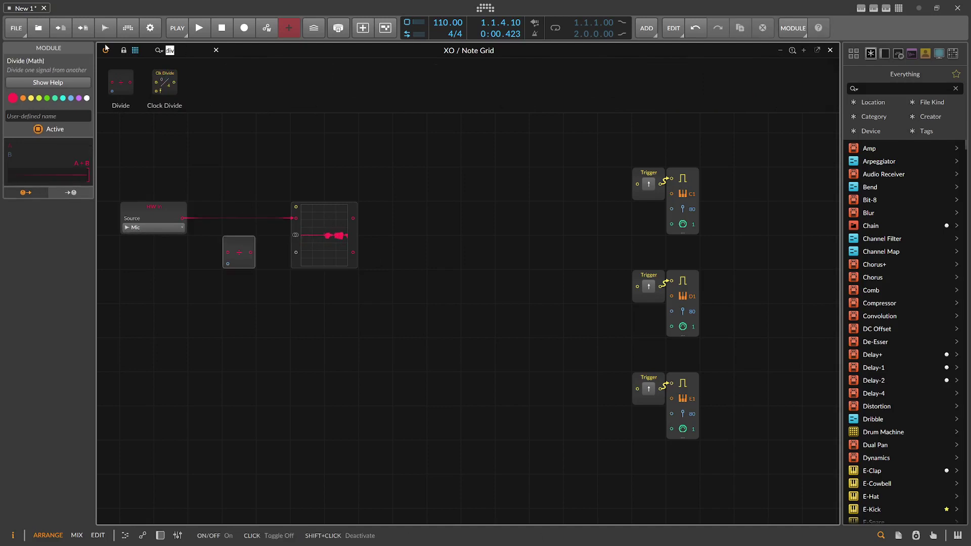
Step: Add a Follower RF fed by the mic, divide the mic signal by its envelope, and route the result to the Oscilloscope's first input
type("foll")
left_click_drag(127, 82, 159, 252)
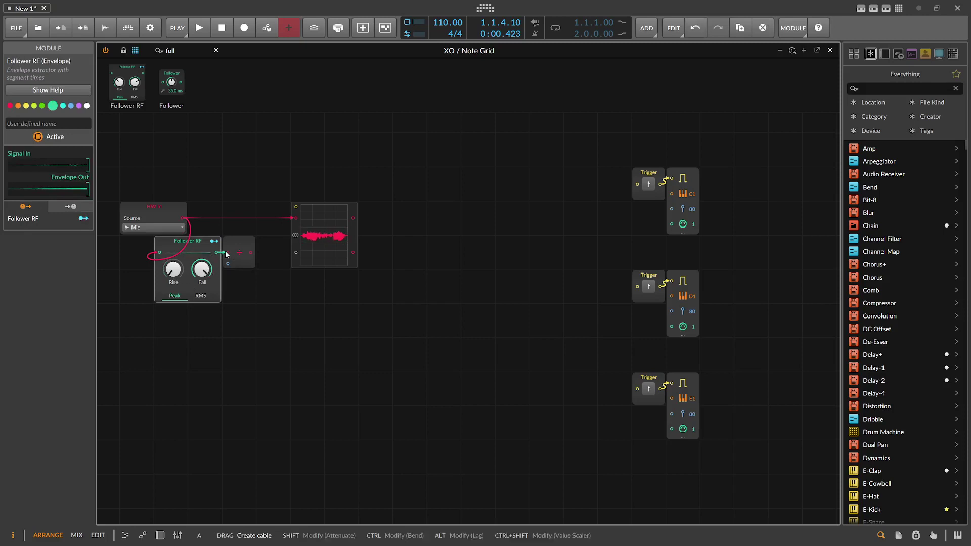
left_click_drag(228, 263, 262, 263)
left_click_drag(185, 218, 260, 252)
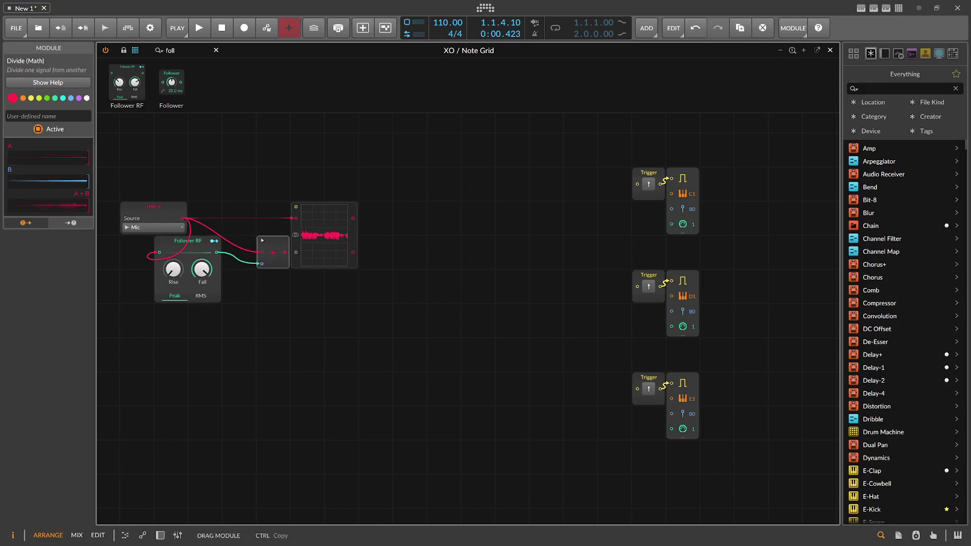
left_click_drag(273, 252, 291, 220)
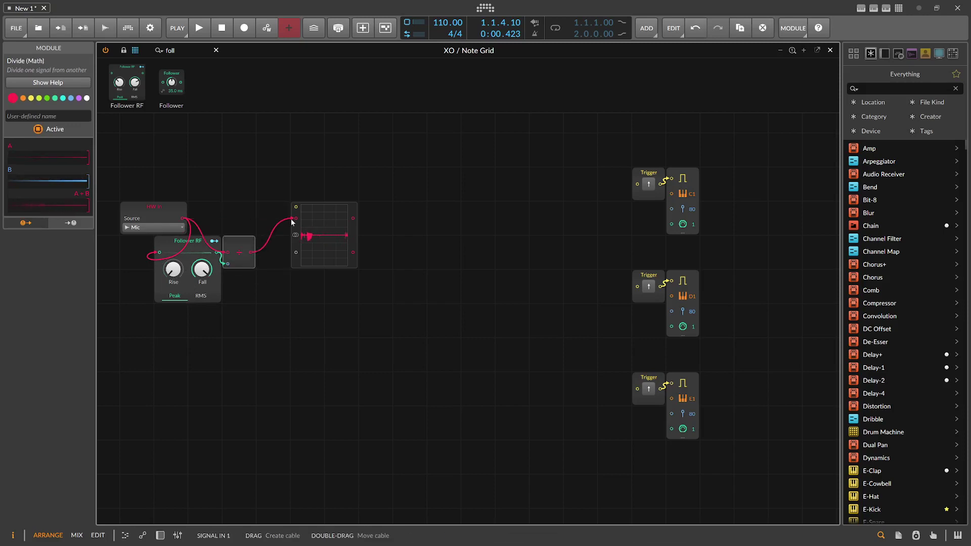
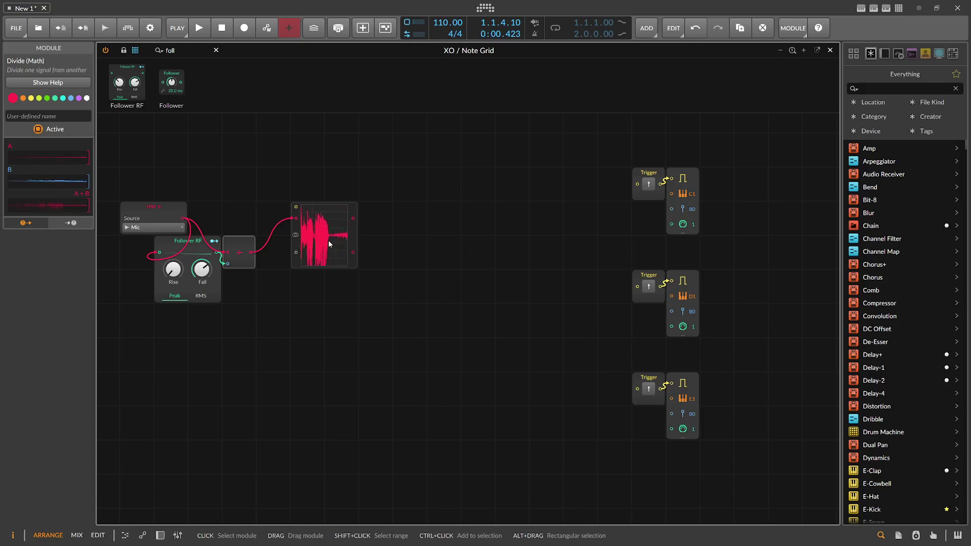
Step: Raise the Follower RF's Fall and spread out the Oscilloscope, Follower RF and Divide modules to make room
left_click_drag(202, 269, 202, 243)
left_click(390, 247)
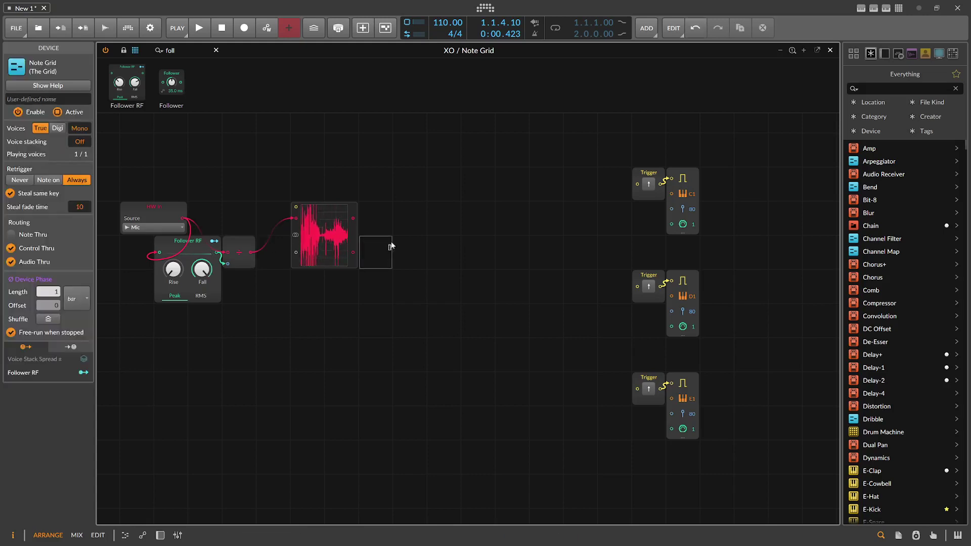
left_click(295, 228)
left_click_drag(296, 228, 330, 228)
left_click_drag(243, 242, 277, 242)
left_click_drag(207, 242, 193, 291)
left_click_drag(273, 248, 239, 282)
left_click(262, 221)
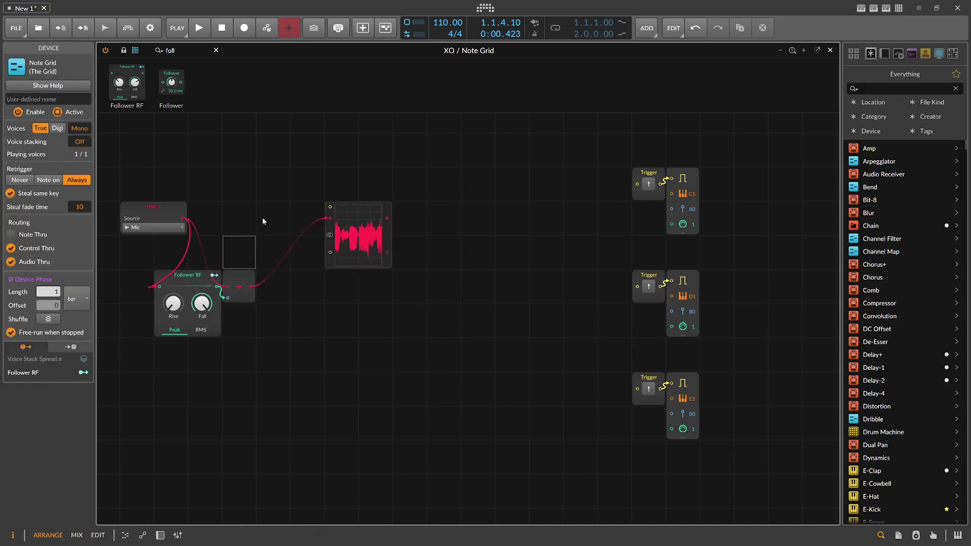
Step: Add a Hold module between the Follower RF and Divide so that the held envelope feeds Divide's second input
key("BackSpace")
key("BackSpace")
key("BackSpace")
key("BackSpace")
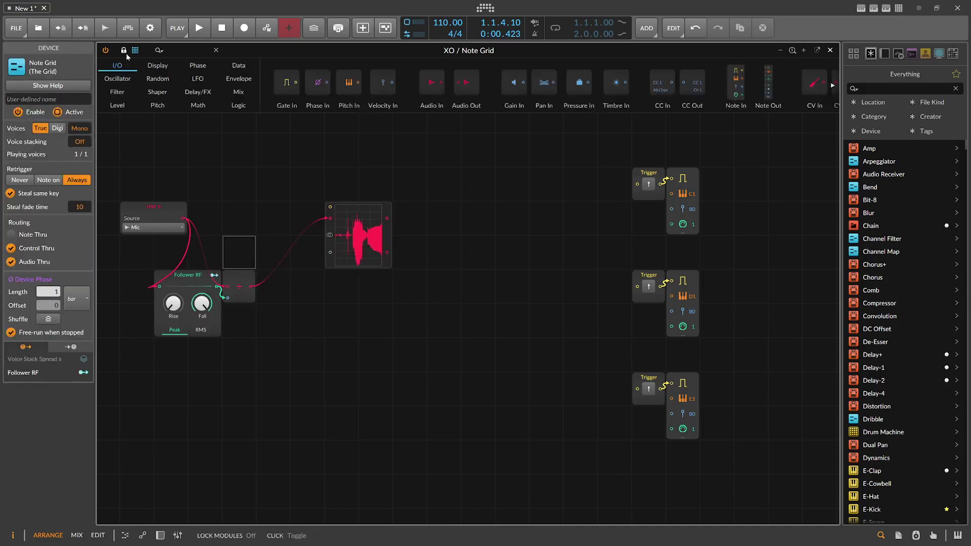
type("sus")
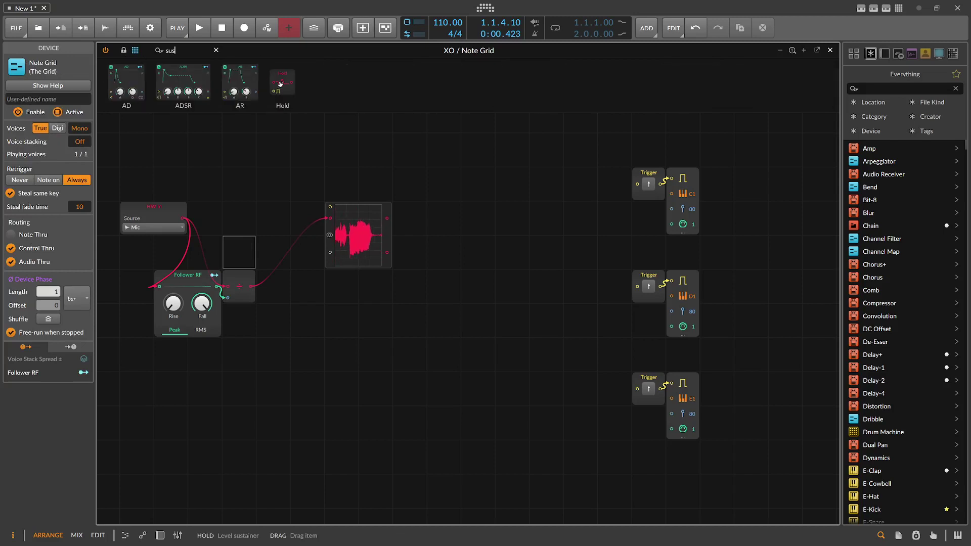
left_click_drag(281, 83, 265, 219)
left_click_drag(242, 274, 275, 275)
left_click_drag(264, 210, 252, 312)
left_click(274, 285)
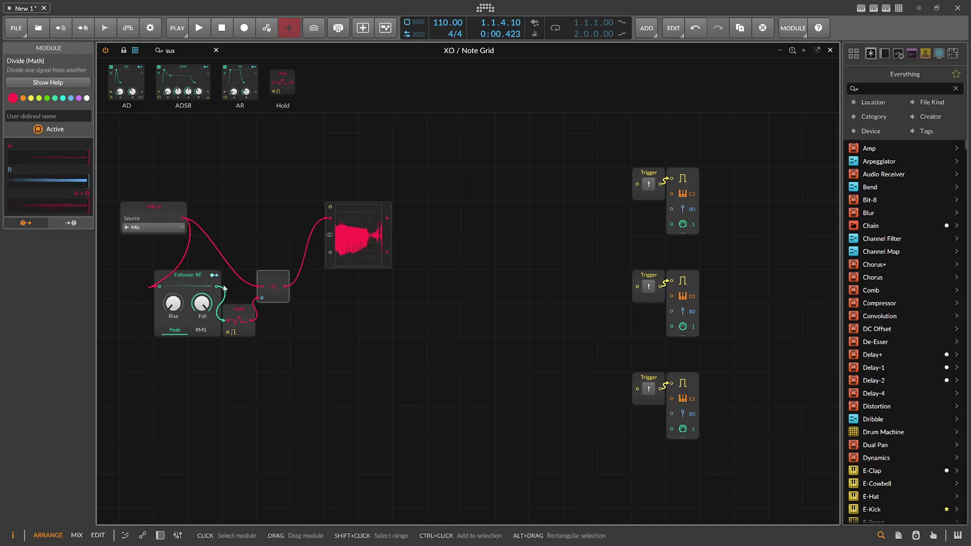
Step: Add a less-than-or-equal comparator below Hold and connect its output to Hold's gate input
key("BackSpace")
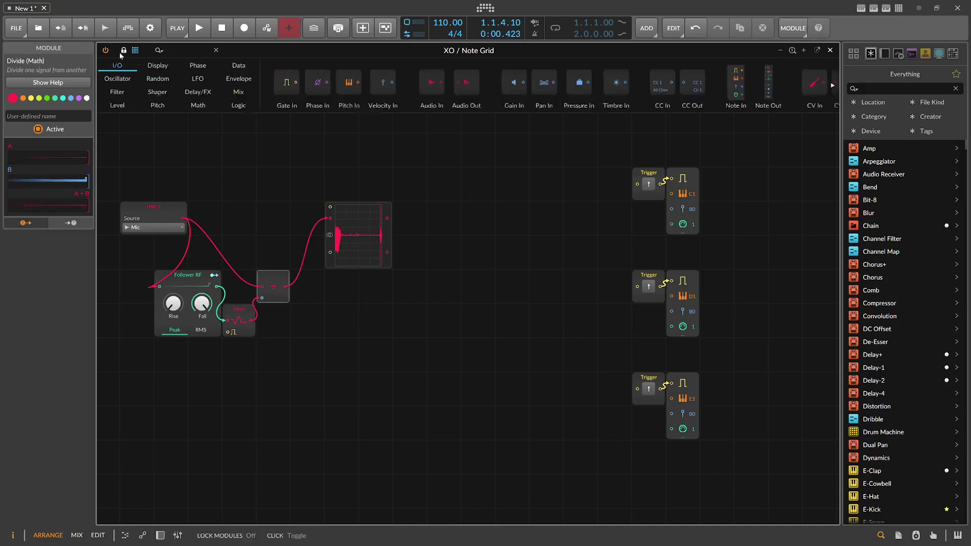
left_click(238, 105)
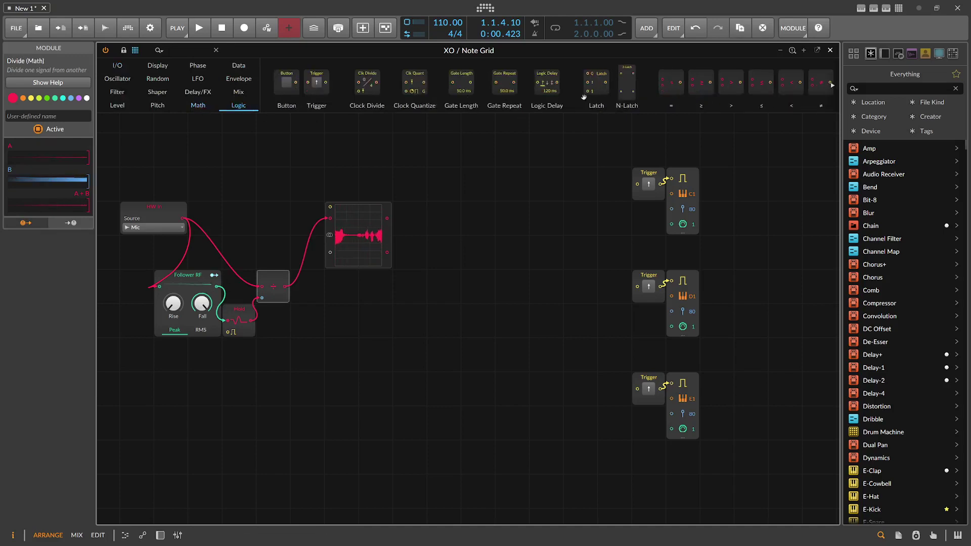
scroll(743, 91, "down", 1)
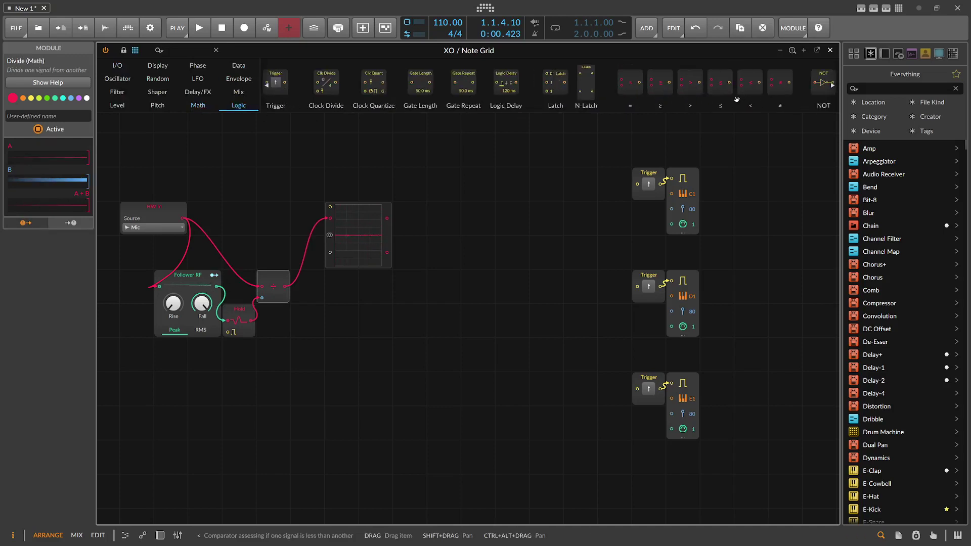
left_click_drag(727, 95, 229, 332)
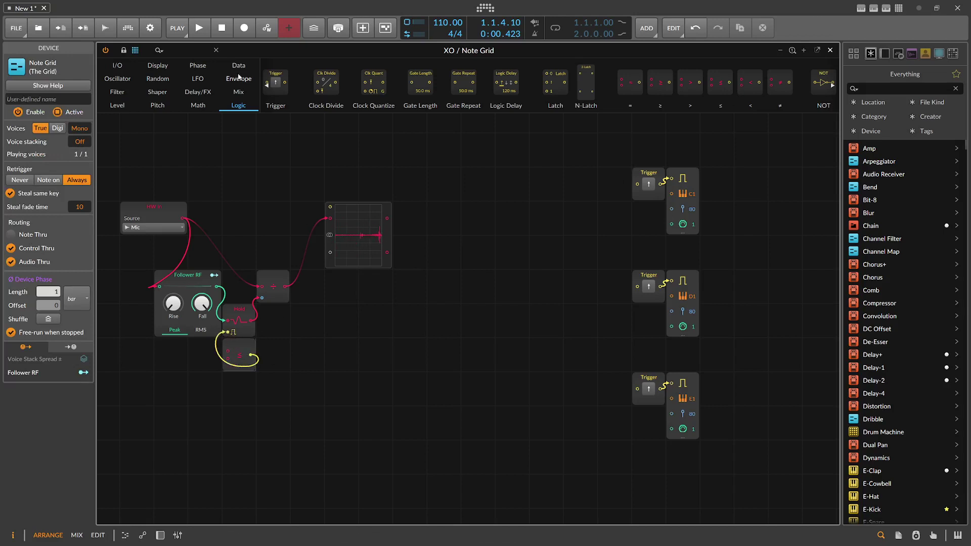
Step: Add a Constant named threshold, connect it to the Oscilloscope's second input and set its value to 0.10
left_click(164, 51)
type("const")
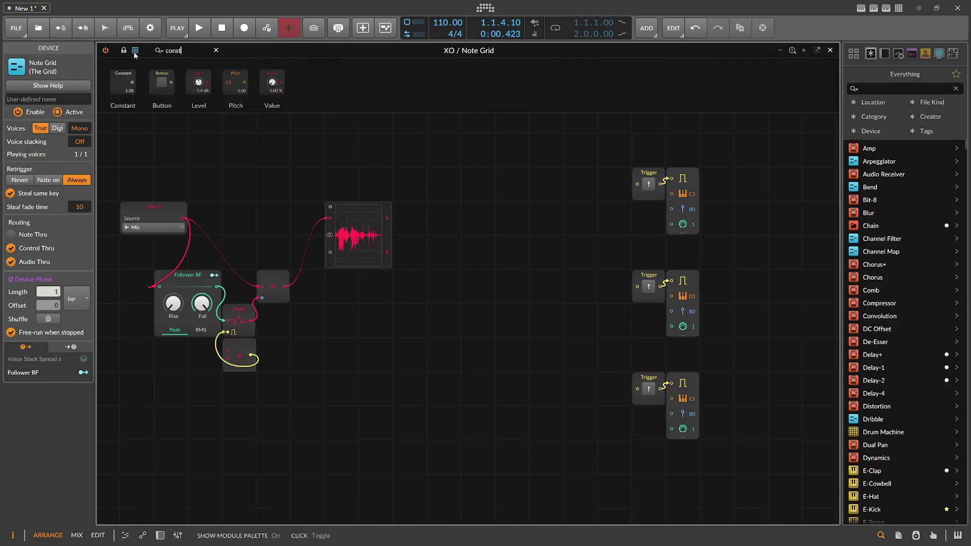
left_click_drag(199, 352, 165, 387)
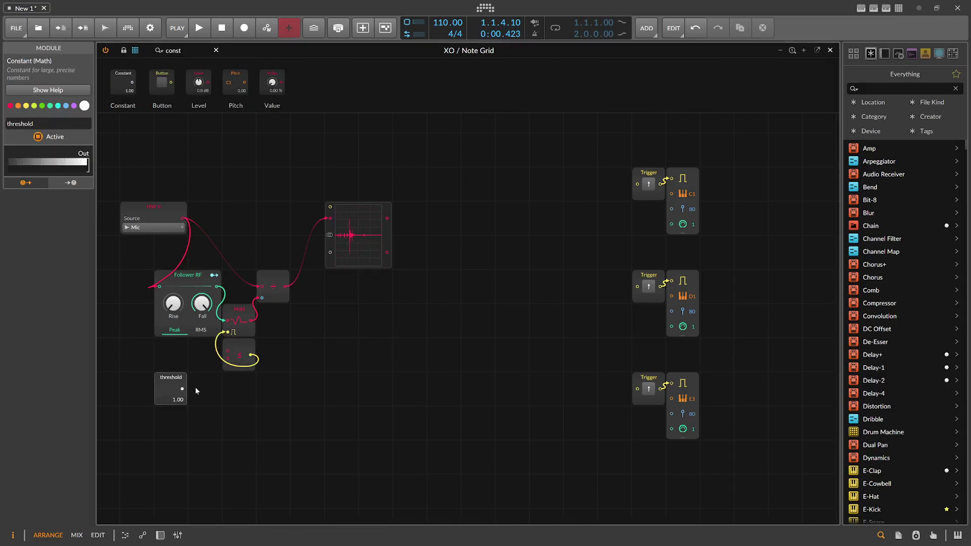
left_click_drag(314, 265, 329, 261)
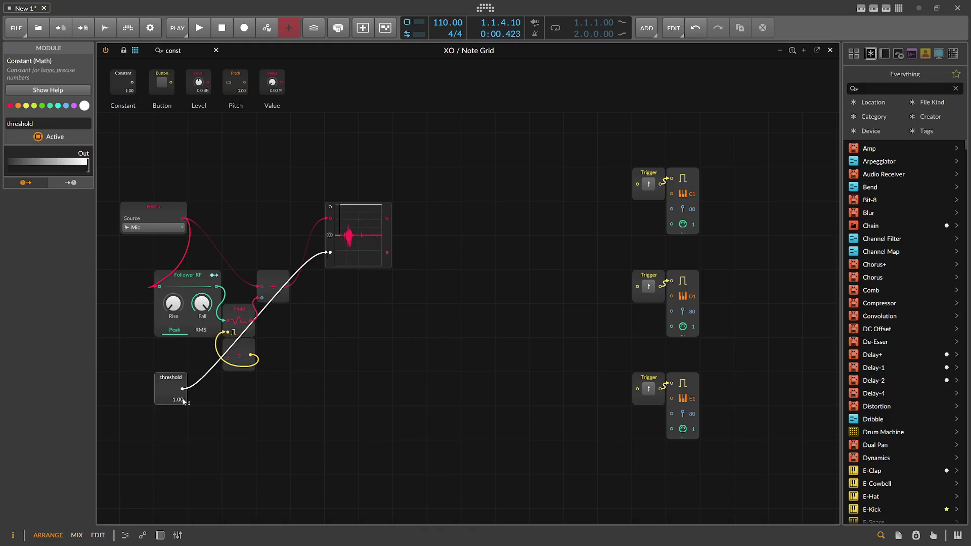
left_click_drag(184, 397, 184, 412)
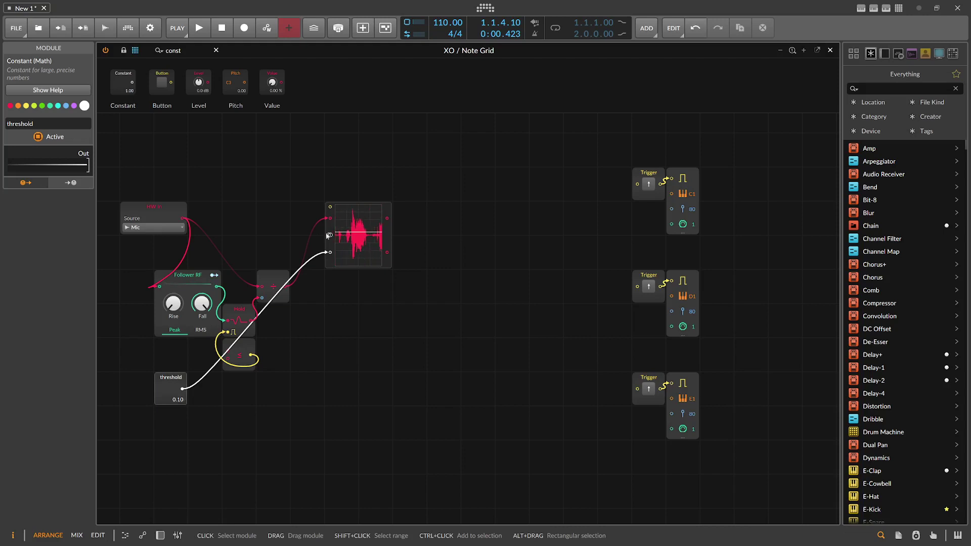
Step: Connect the Follower RF envelope and the threshold constant to the comparator's first and second inputs
scroll(326, 234, "up", 2)
left_click_drag(216, 201, 398, 202)
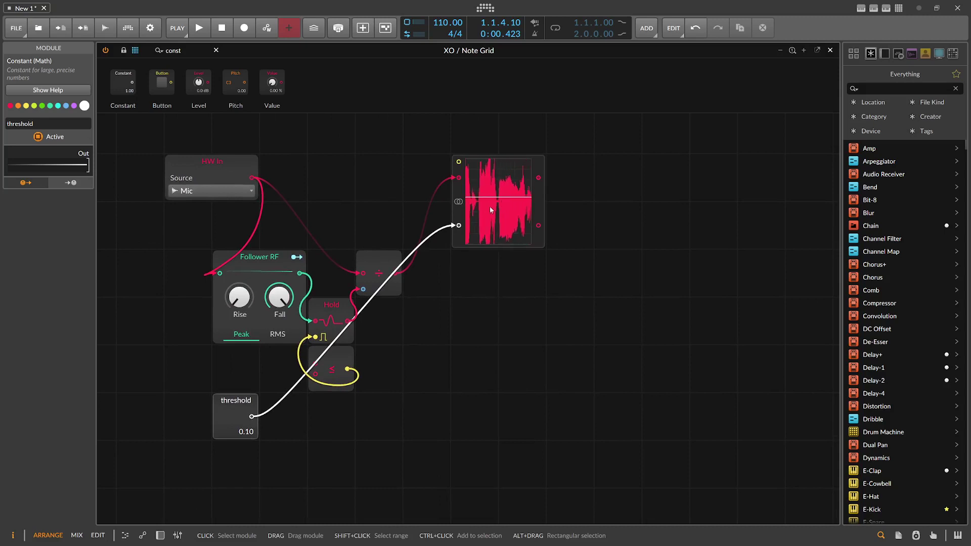
left_click_drag(252, 416, 315, 375)
left_click_drag(304, 312, 372, 379)
left_click(277, 262)
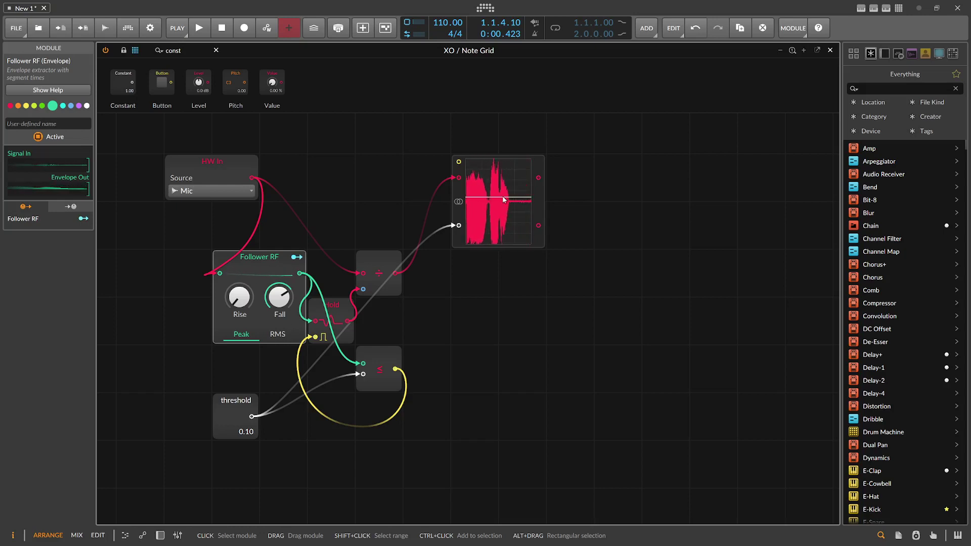
Step: Rearrange HW In, Follower RF, Hold, Divide, comparator, threshold and Oscilloscope into one compact block
left_click(331, 310)
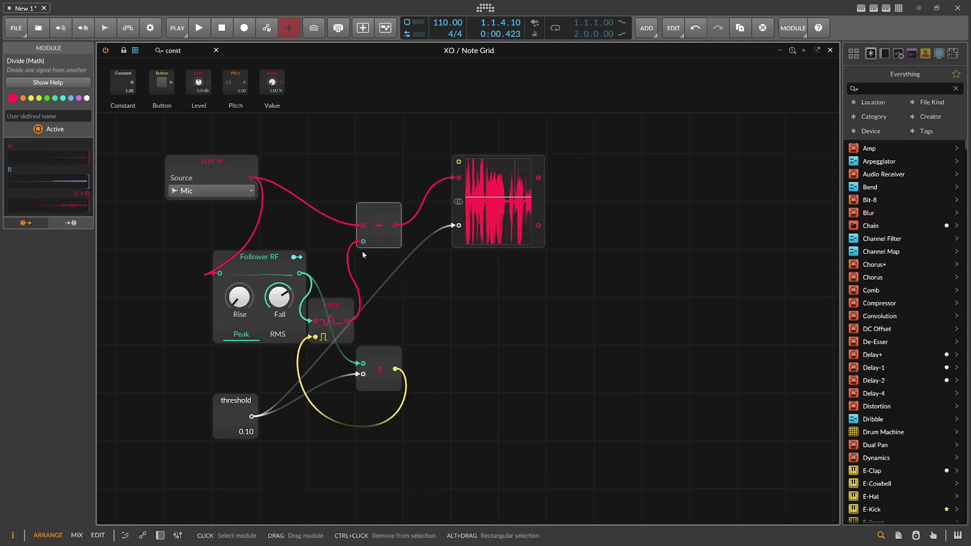
left_click_drag(344, 335, 343, 239)
left_click_drag(382, 354, 334, 258)
left_click(247, 399)
left_click_drag(246, 398, 389, 256)
left_click_drag(398, 322, 340, 208)
left_click_drag(342, 219, 342, 267)
left_click_drag(220, 159, 268, 206)
left_click_drag(479, 192, 431, 287)
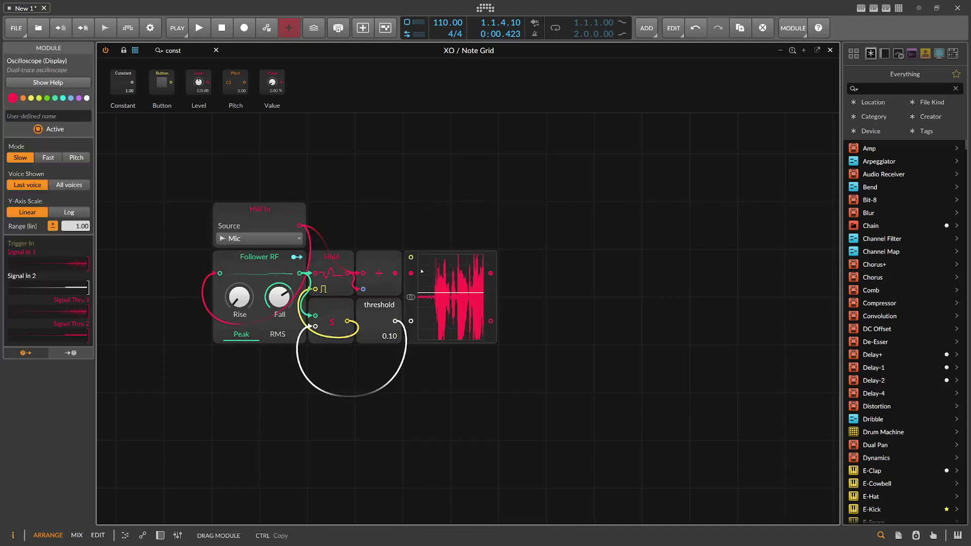
Step: Select the whole mic-processing block, shift it up and to the left, and set the threshold to 0.17
left_click_drag(592, 392, 221, 172)
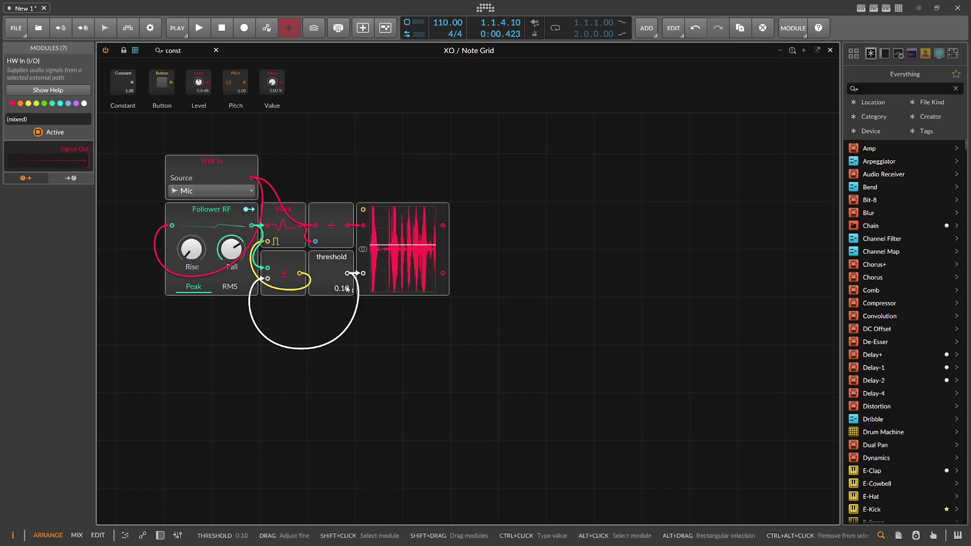
mouse_move(341, 288)
left_mouse_down()
mouse_move(341, 276)
mouse_move(344, 284)
left_mouse_up()
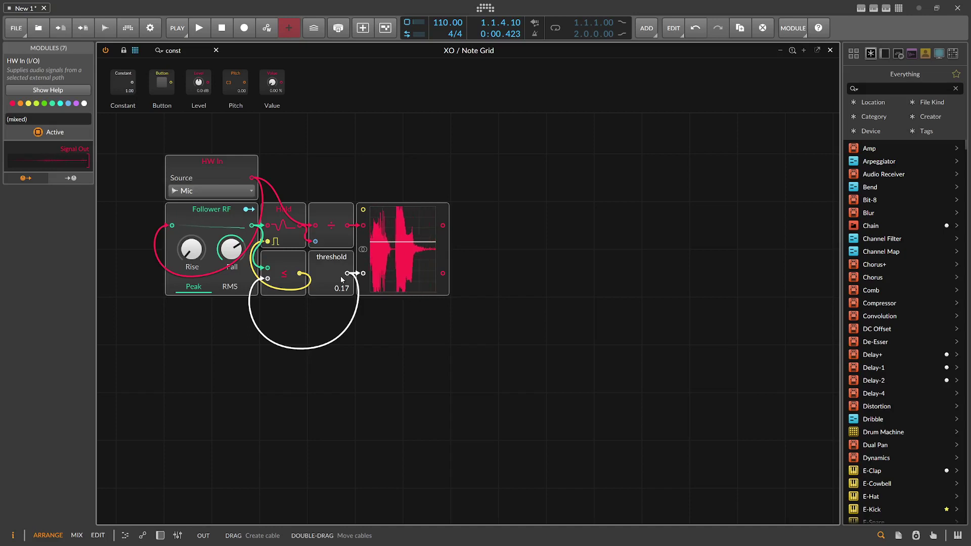
Step: Add a Low-pass filter module directly beside HW In
left_click(173, 50)
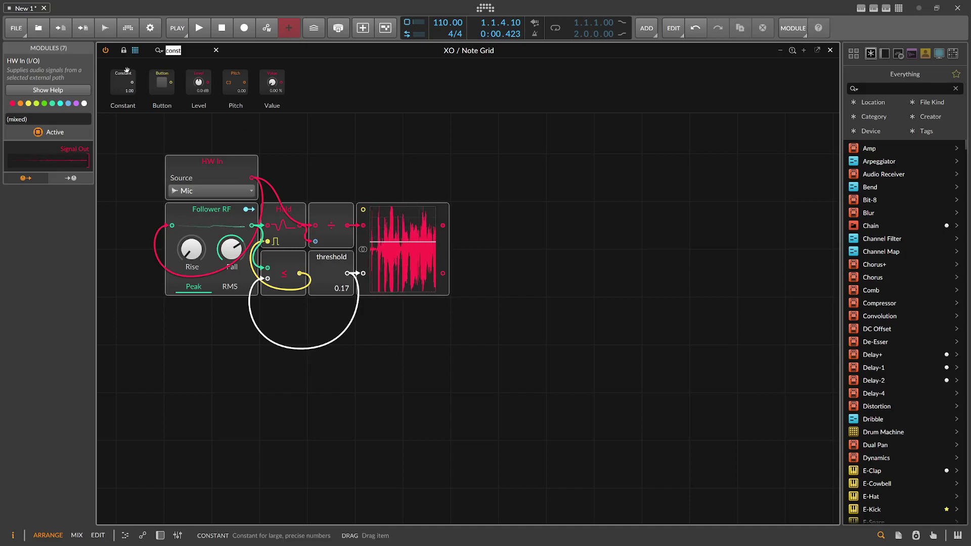
type("low")
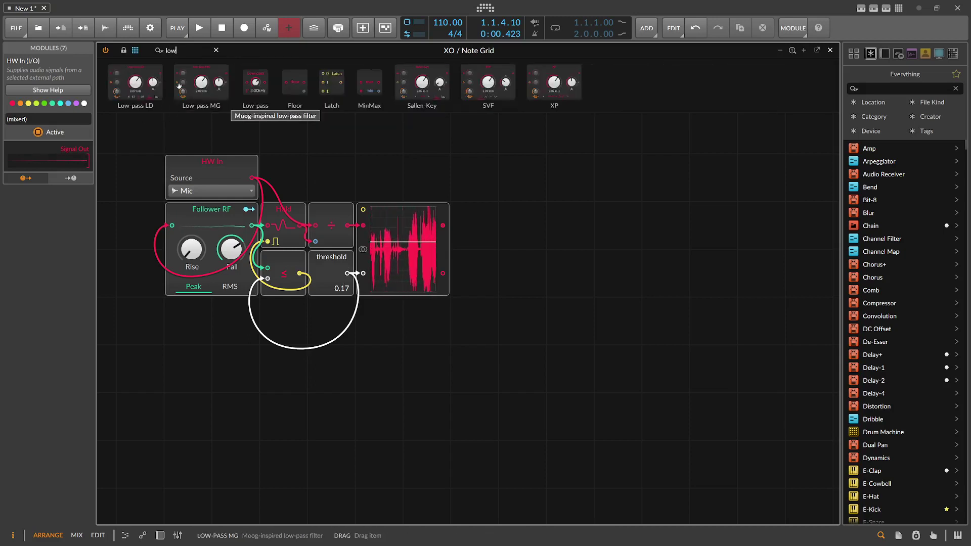
left_click_drag(248, 81, 283, 170)
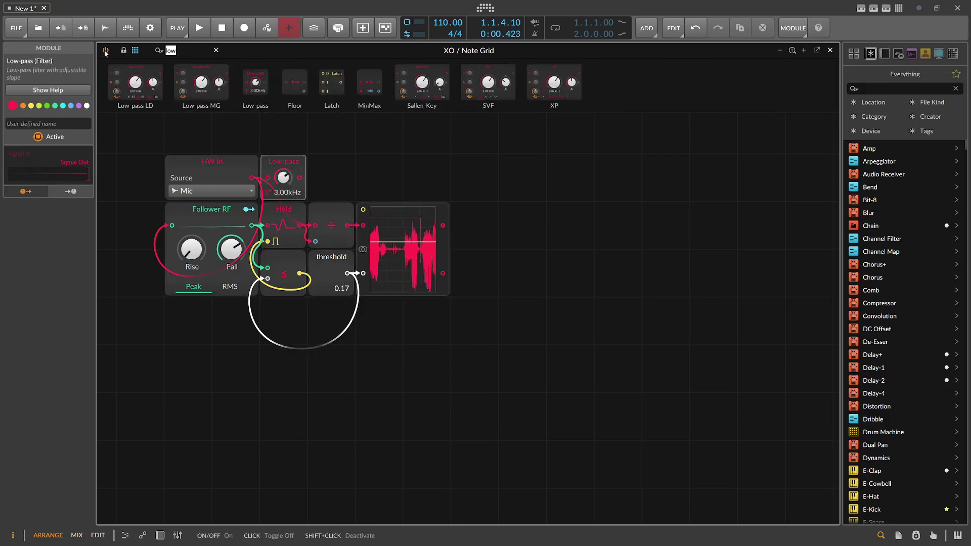
Step: Insert a High-pass filter between HW In and the Low-pass and lower its cutoff to 54.0 Hz
double_click(191, 50)
type("high")
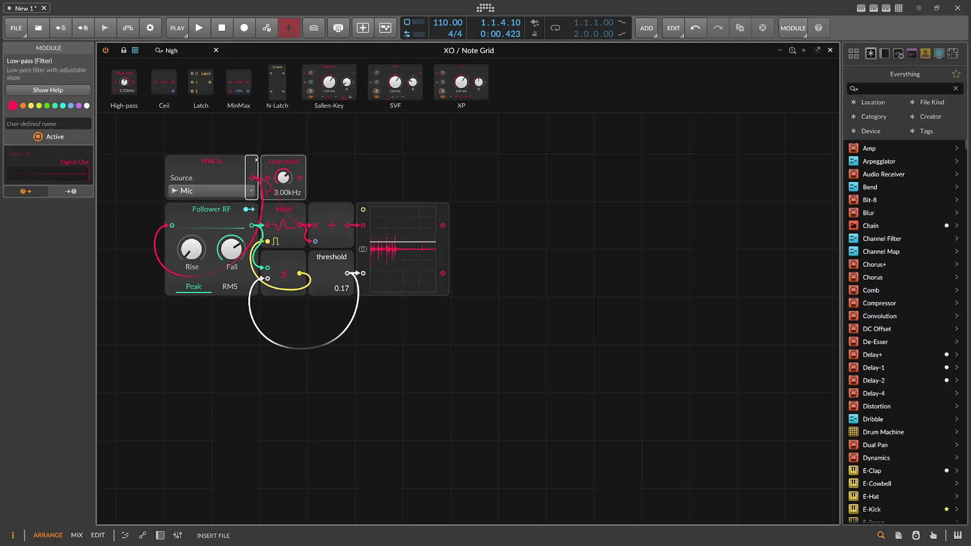
left_click_drag(252, 177, 277, 182)
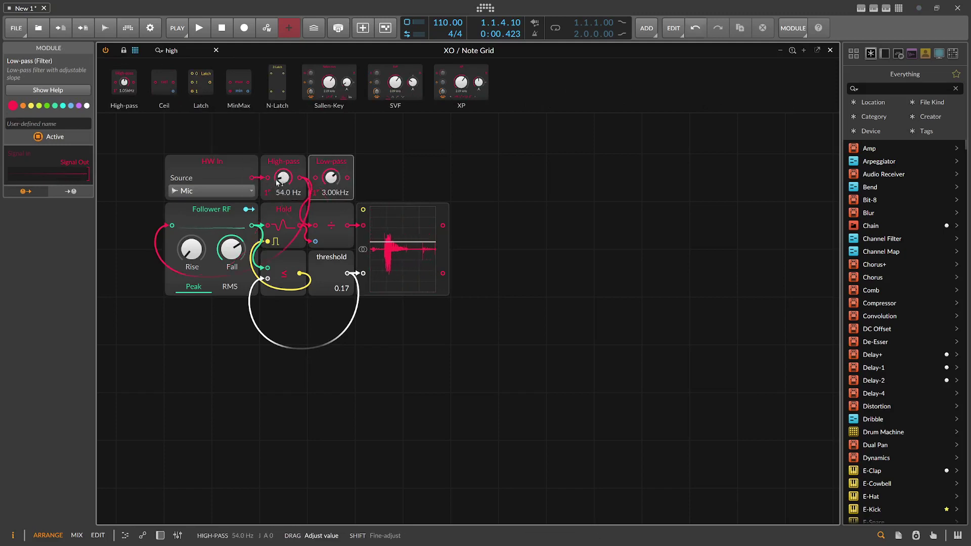
Step: Set the High-pass filter to 6 poles with a cutoff of 40 Hz
type("6")
key("Return")
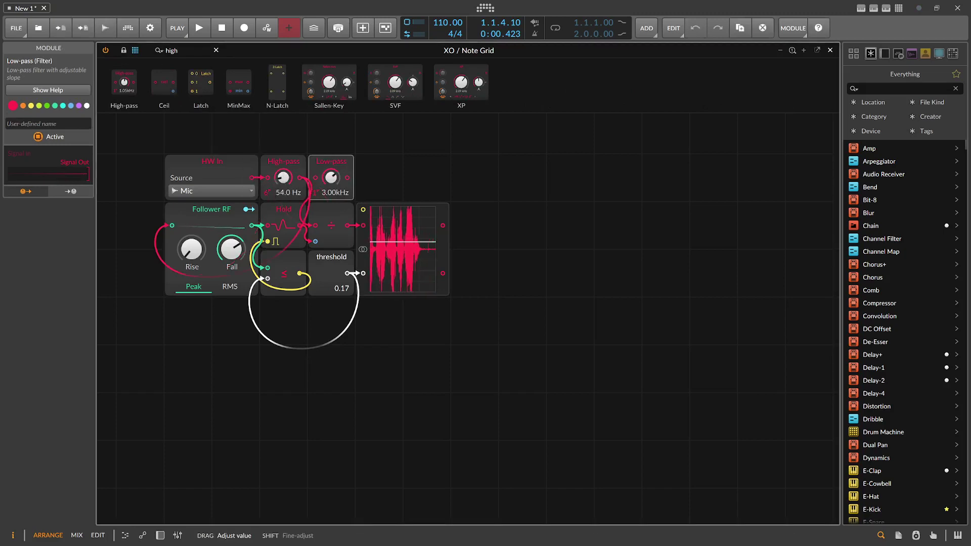
left_click_drag(277, 186, 278, 180)
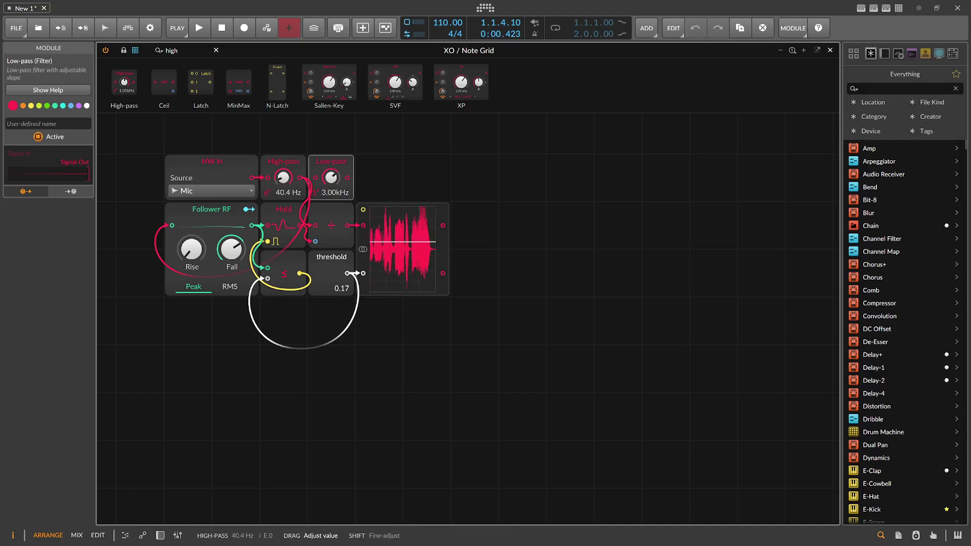
triple_click(285, 181)
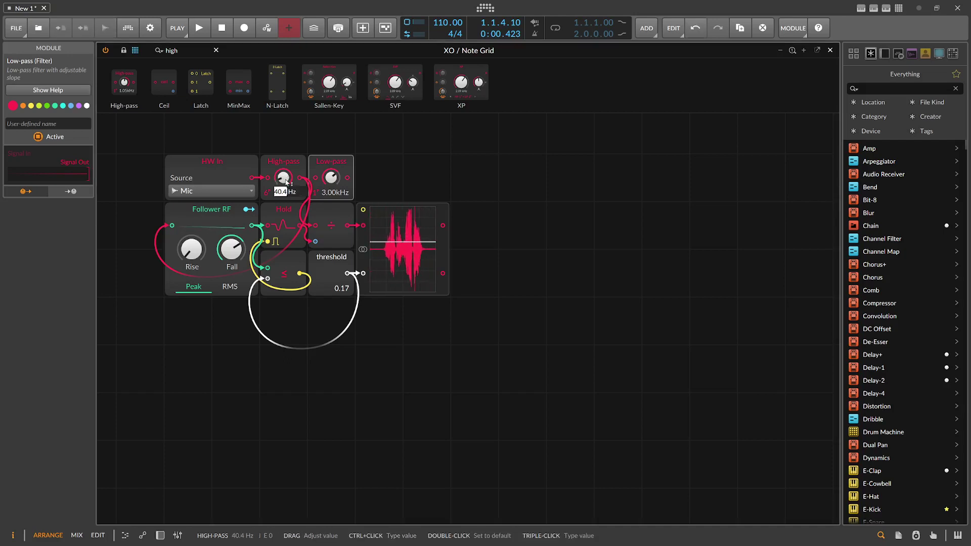
type("40")
key("Return")
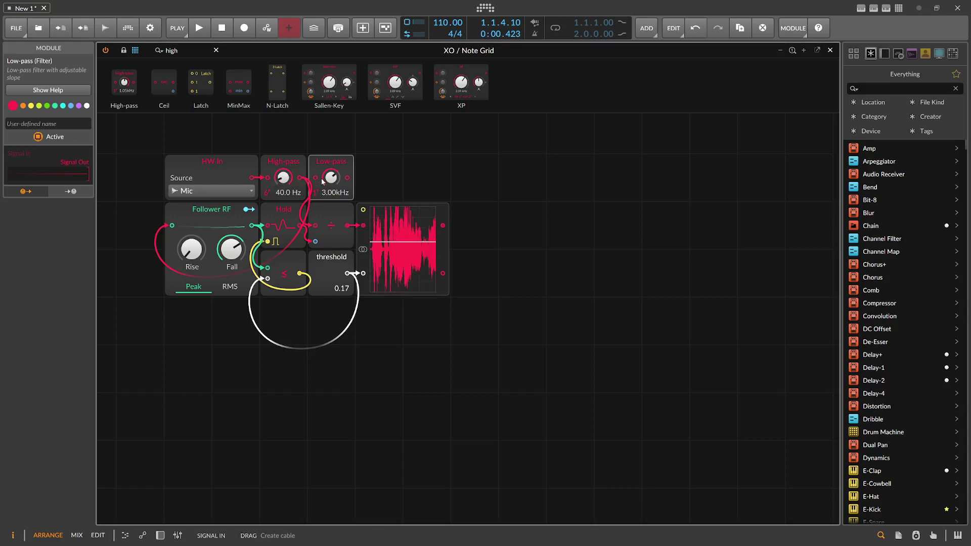
Step: Route the High-pass output through the Low-pass filter and set the Low-pass cutoff to 10 kHz
left_click_drag(299, 178, 315, 178)
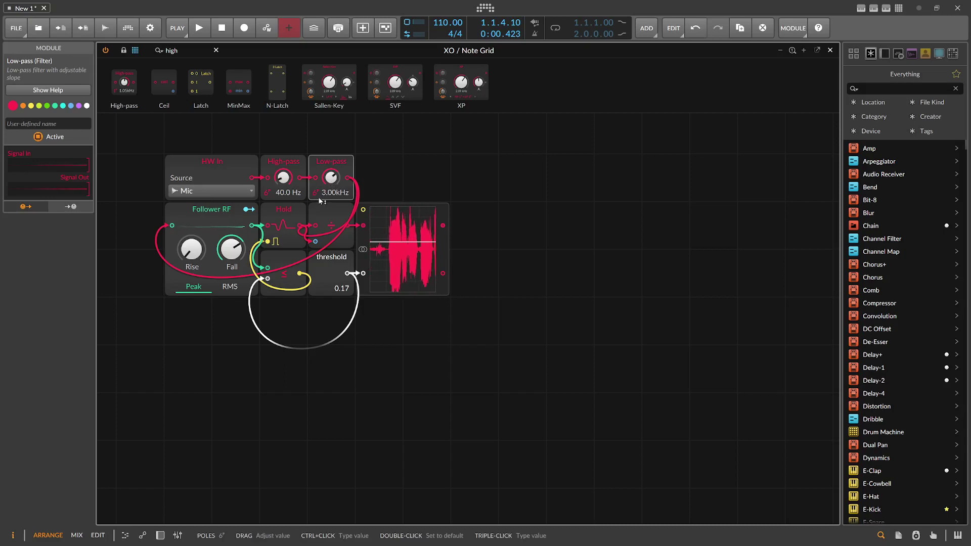
left_click_drag(332, 181, 332, 166)
left_click(332, 182, "ctrl")
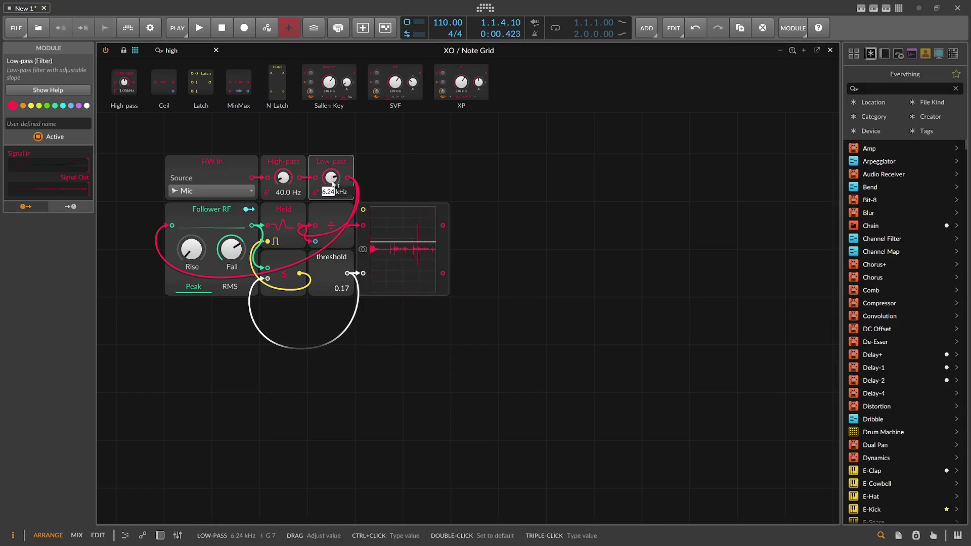
type("10")
key("Return")
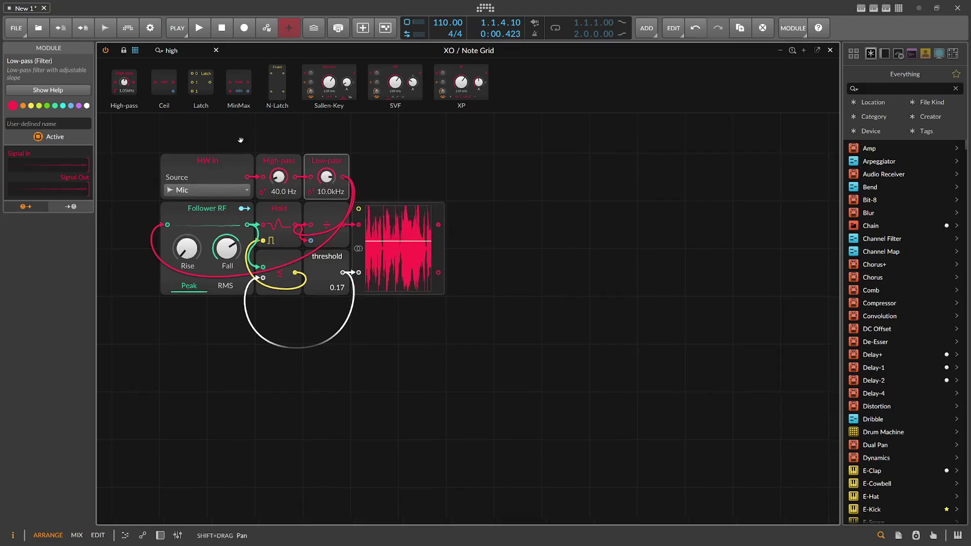
Step: Add a Sallen-Key filter module in the empty area between the mic-processing block and the triggers
scroll(416, 257, "down", 3)
scroll(421, 262, "up", 2)
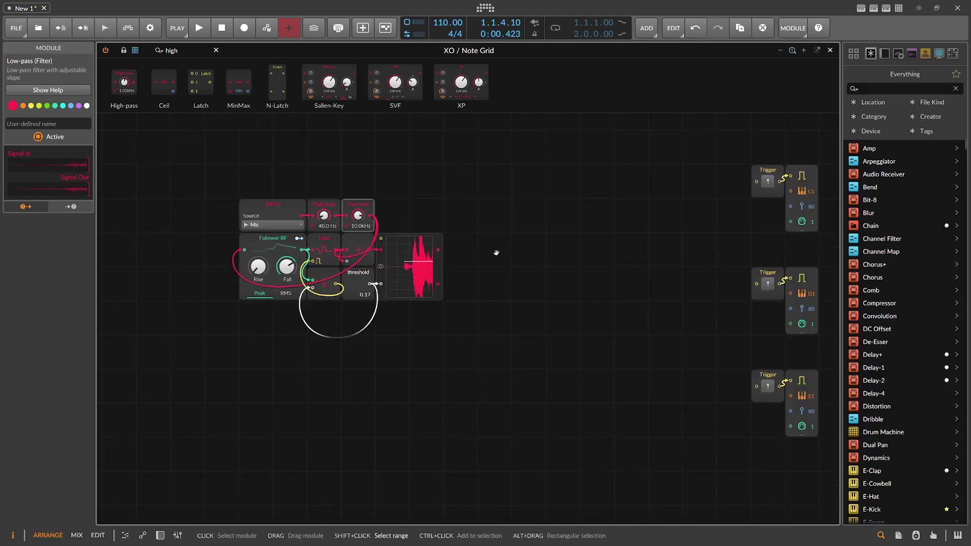
left_click_drag(465, 254, 392, 232)
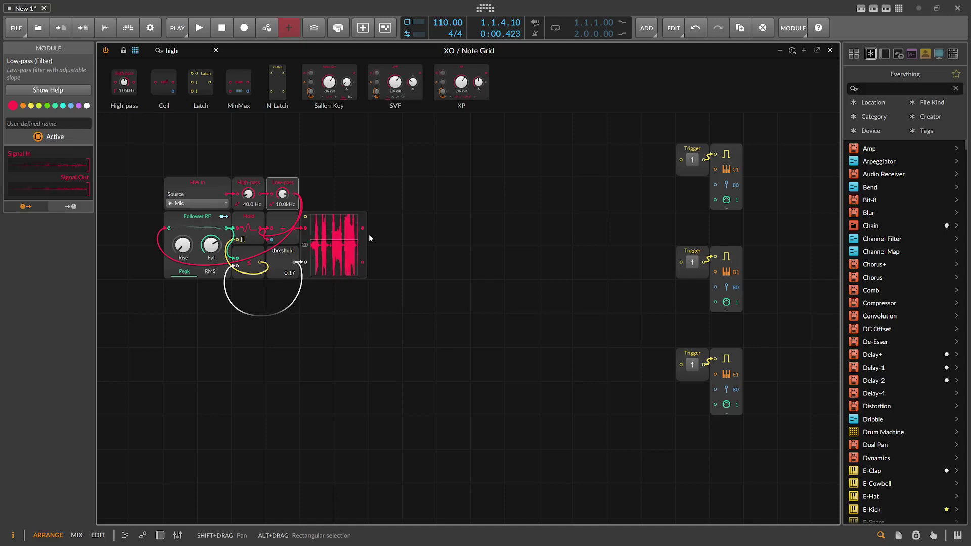
left_click(188, 51)
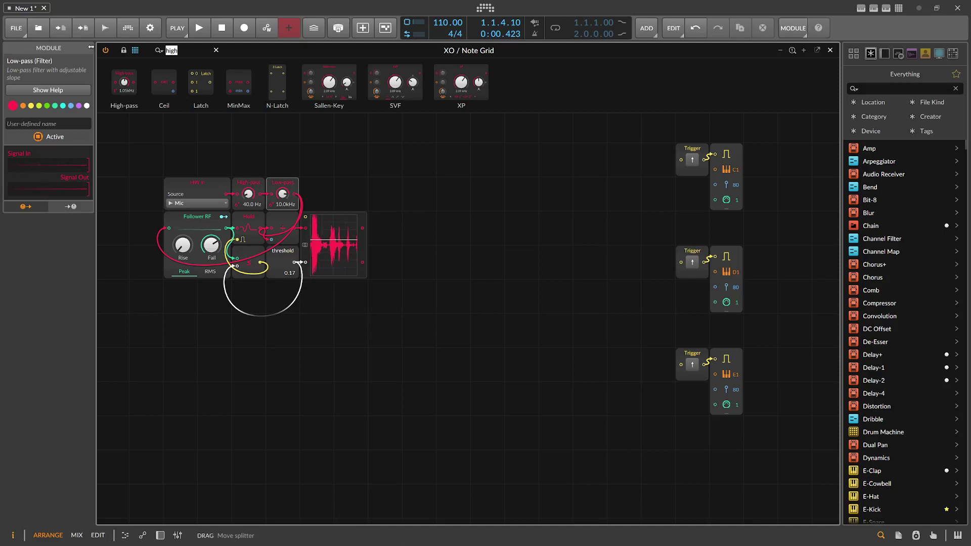
key("BackSpace")
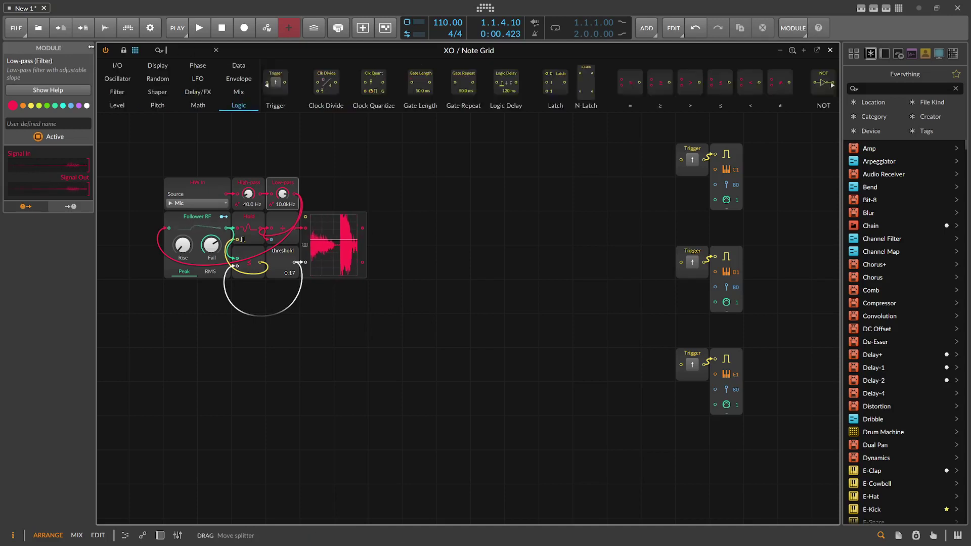
type("sallen")
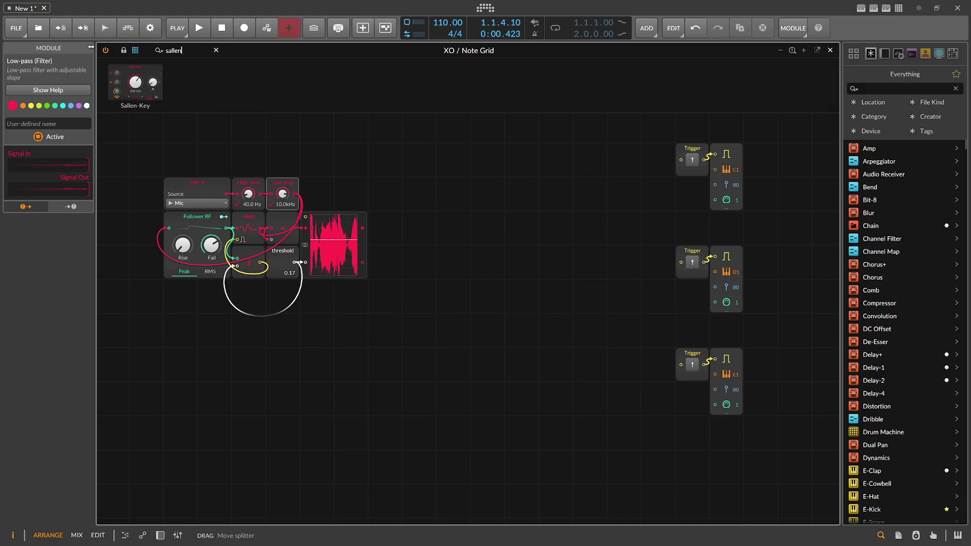
left_click_drag(135, 82, 393, 276)
key("plus")
Step: Set the Sallen-Key to the LP 8 filter mode and lower its cutoff to 133 Hz
left_click(480, 276)
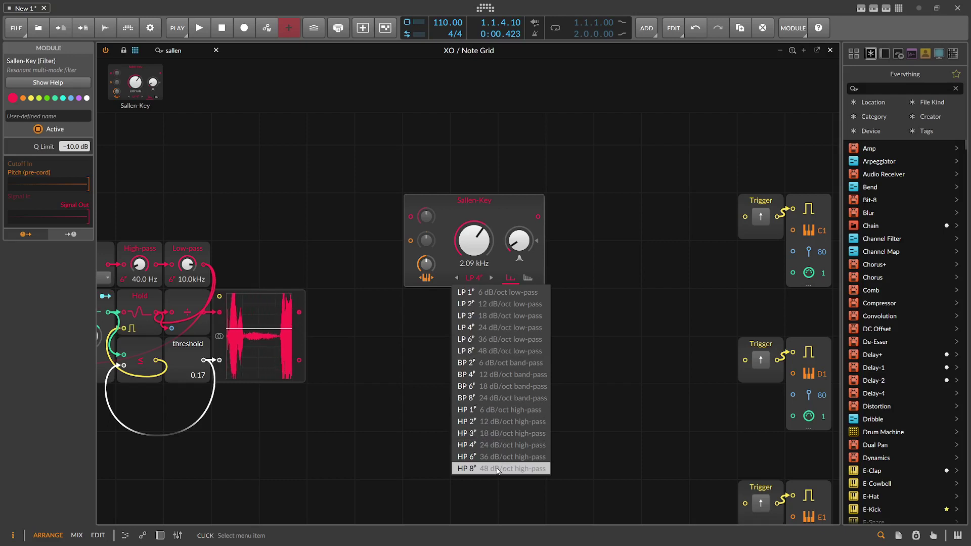
left_click(379, 457)
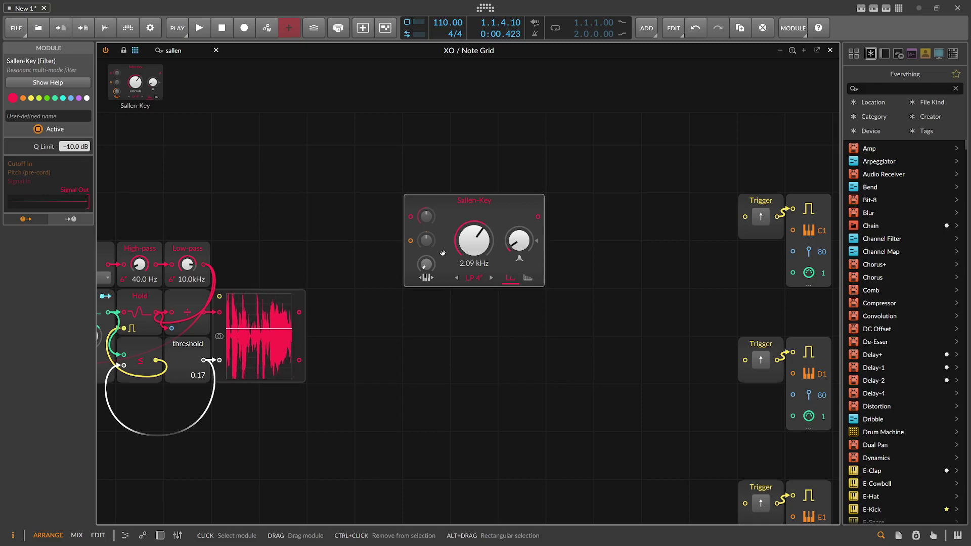
left_click_drag(464, 244, 464, 289)
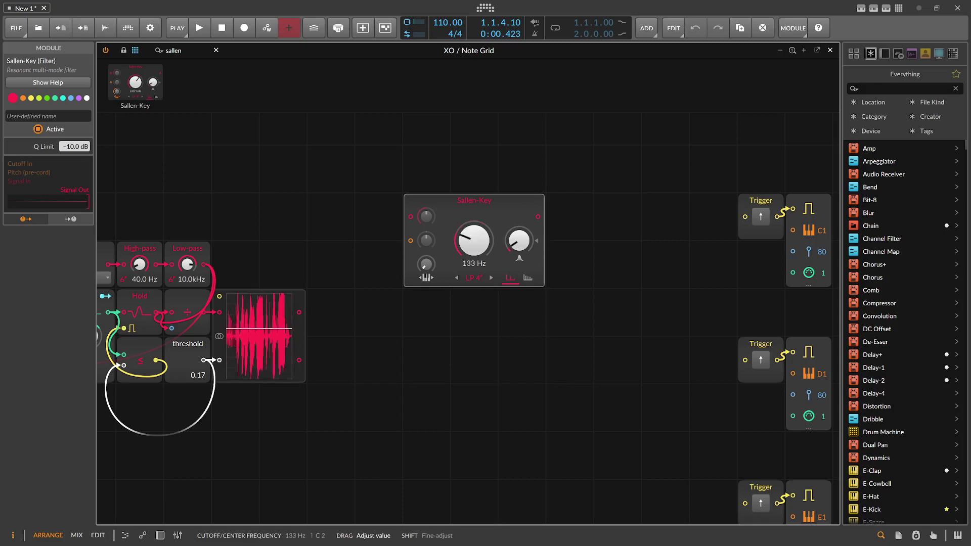
left_click(489, 278)
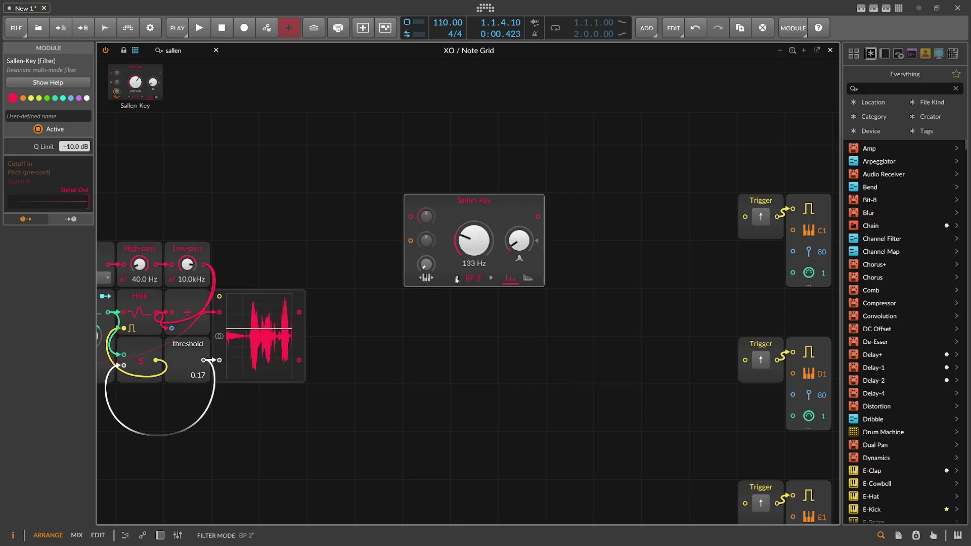
left_click(489, 278)
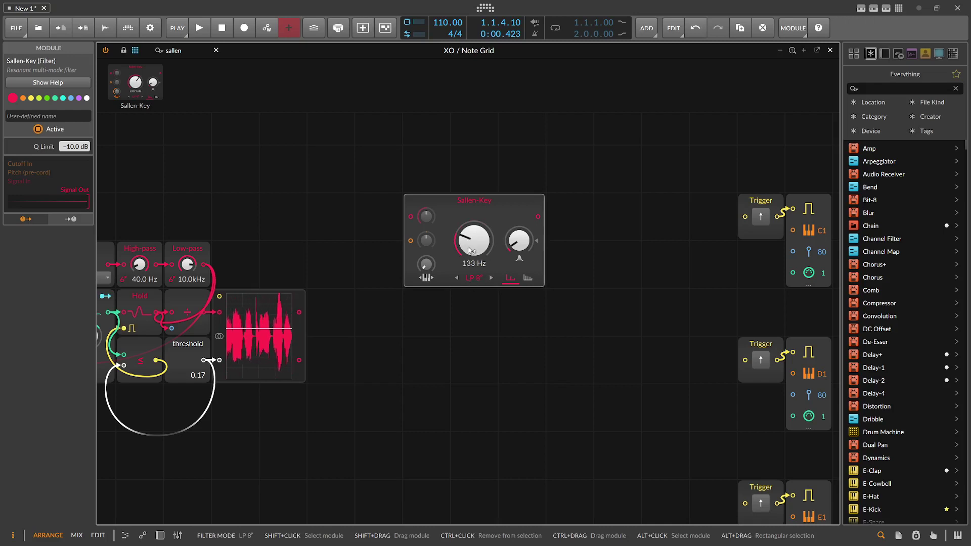
Step: Move the Sallen-Key closer to the mic block, feed it from the Oscilloscope output and set its cutoff to 150 Hz
left_click_drag(470, 249, 408, 263)
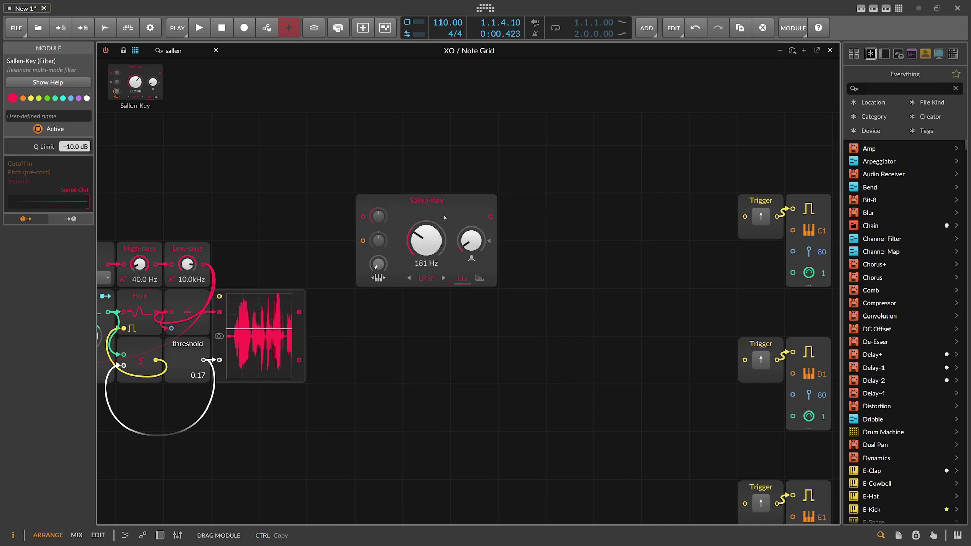
left_click_drag(299, 312, 362, 217)
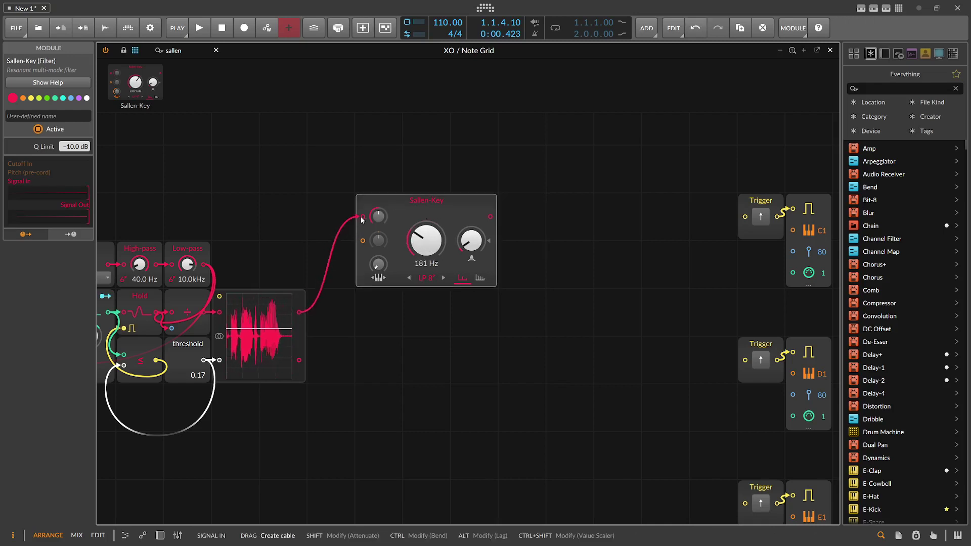
left_click(431, 255, "ctrl")
type("150")
key("Return")
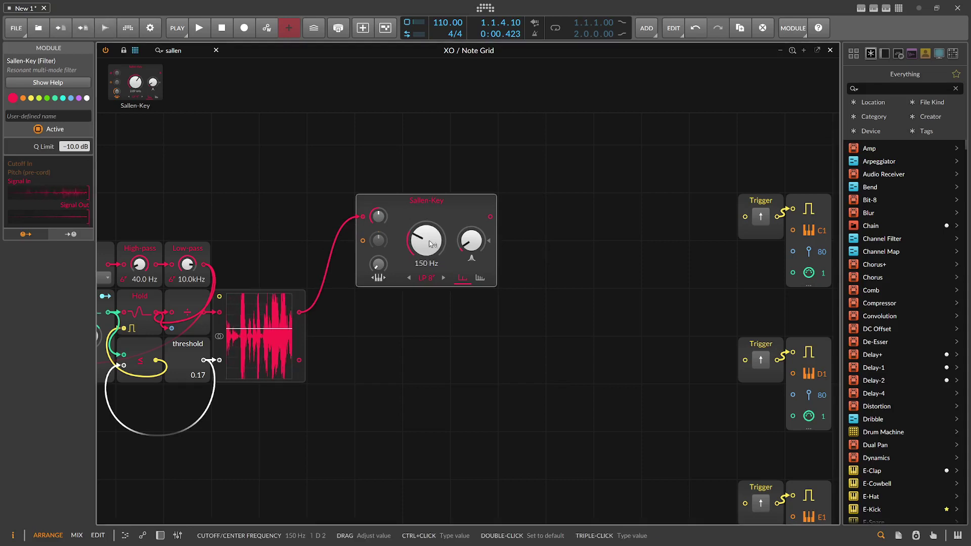
Step: Add an Oscilloscope on the Sallen-Key output and space the filter, the new scope and the trigger modules farther apart
type("o")
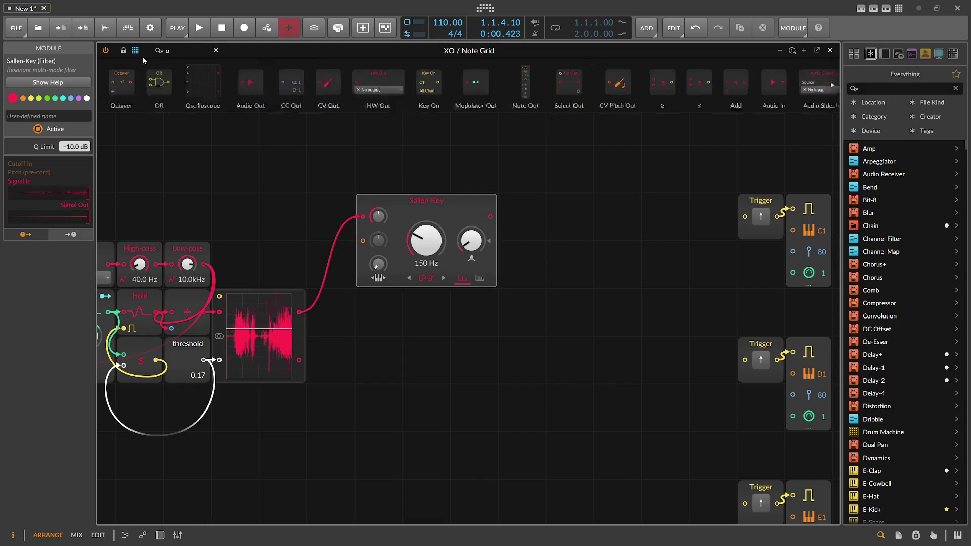
left_click_drag(202, 82, 492, 220)
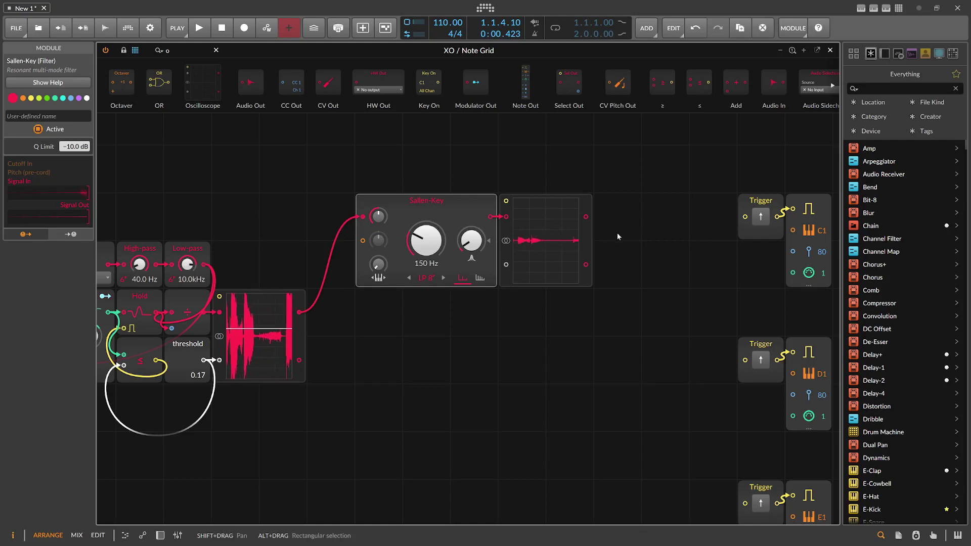
left_click_drag(392, 176, 569, 144)
left_click_drag(531, 446, 138, 227)
left_click_drag(174, 186, 298, 188)
left_click_drag(546, 416, 137, 227)
left_click_drag(755, 177, 415, 186)
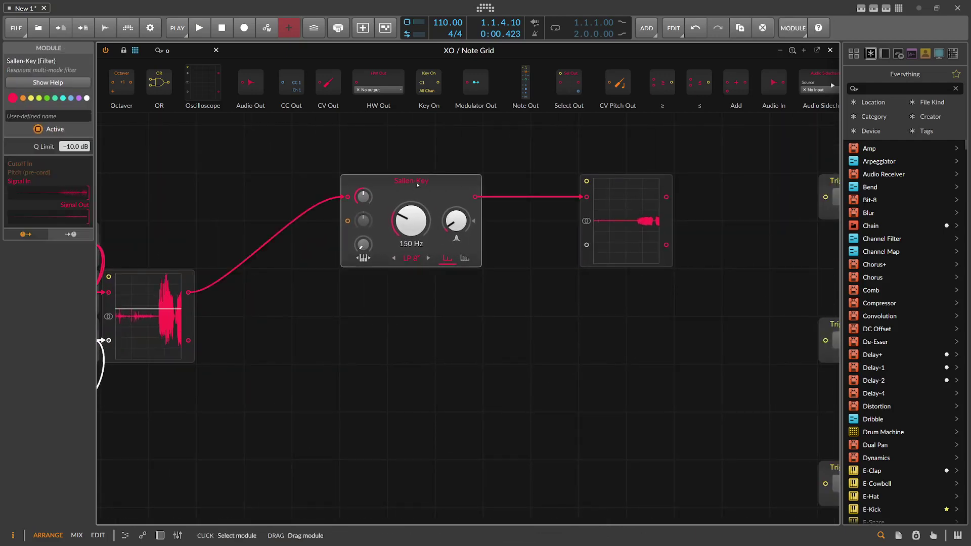
Step: Duplicate the Sallen-Key and insert the copy in series between the original and its Oscilloscope
key("ctrl+d")
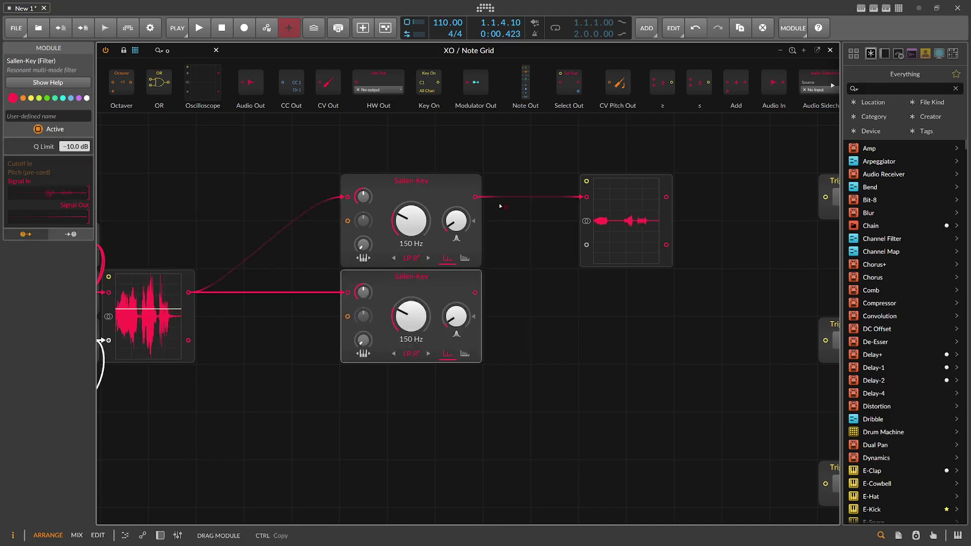
left_click_drag(425, 256, 570, 192)
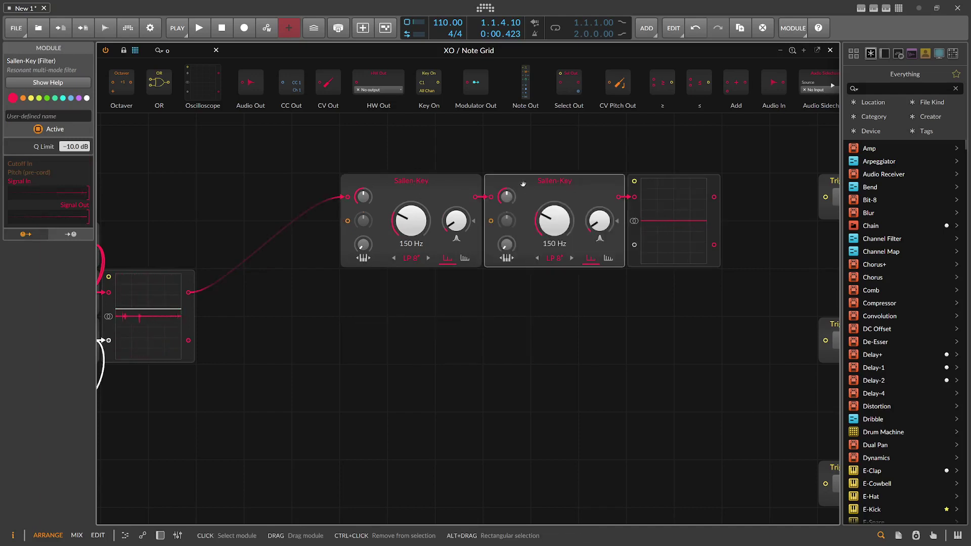
left_click_drag(525, 160, 465, 164)
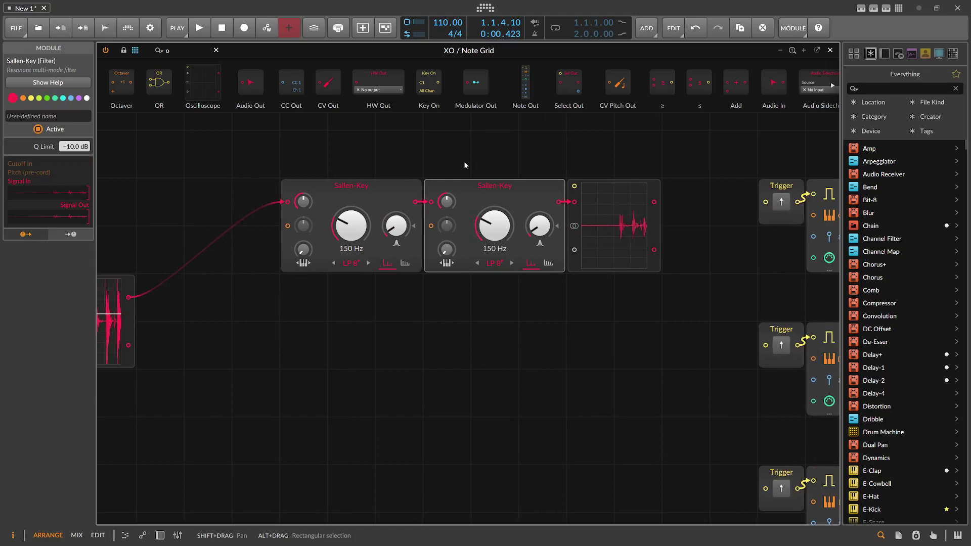
left_click_drag(517, 156, 466, 156)
Step: Insert a Follower RF between the second Sallen-Key and the Oscilloscope, with minimum rise and a fall of about 1.4 ms
left_click(584, 159)
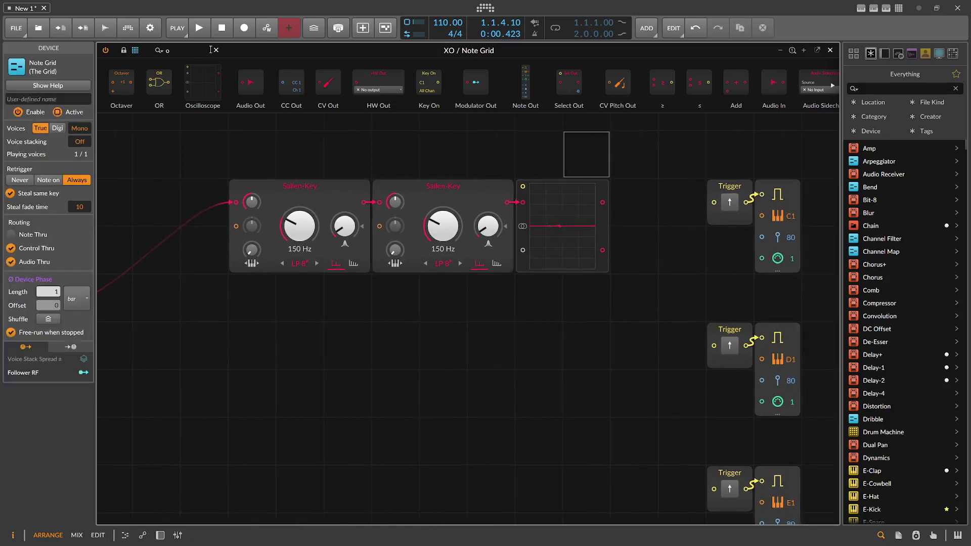
left_click(168, 50)
type("foll")
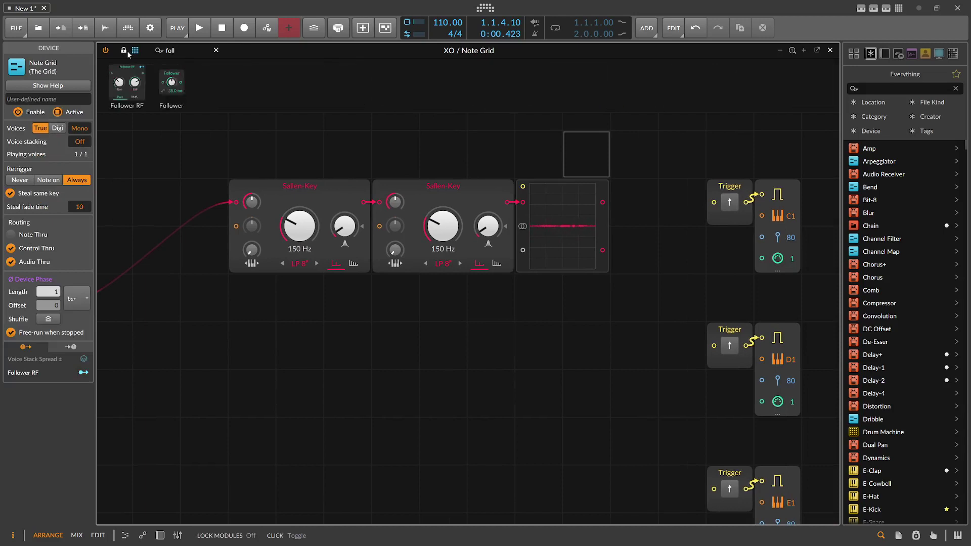
left_click_drag(515, 187, 507, 203)
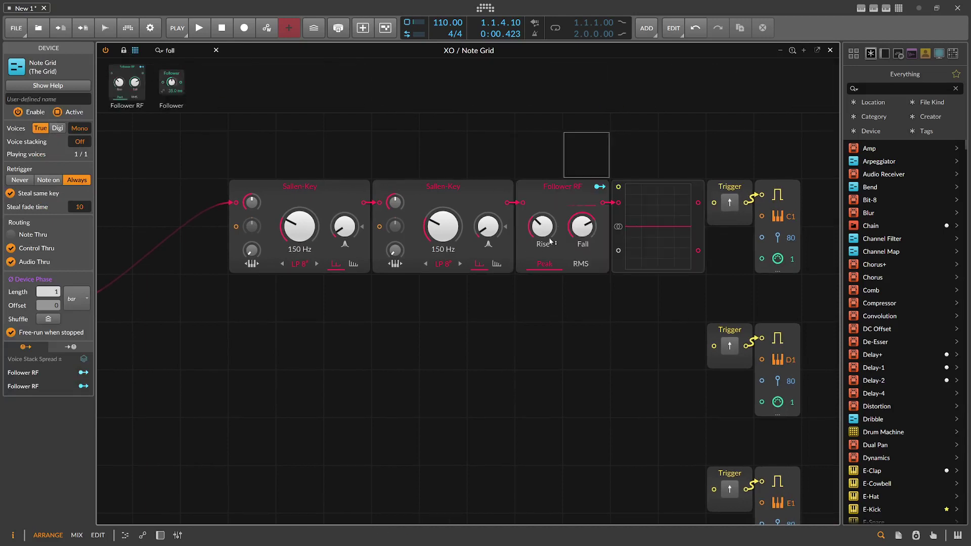
left_click_drag(547, 233, 547, 268)
mouse_move(579, 228)
left_mouse_down()
mouse_move(579, 258)
mouse_move(582, 228)
left_mouse_up()
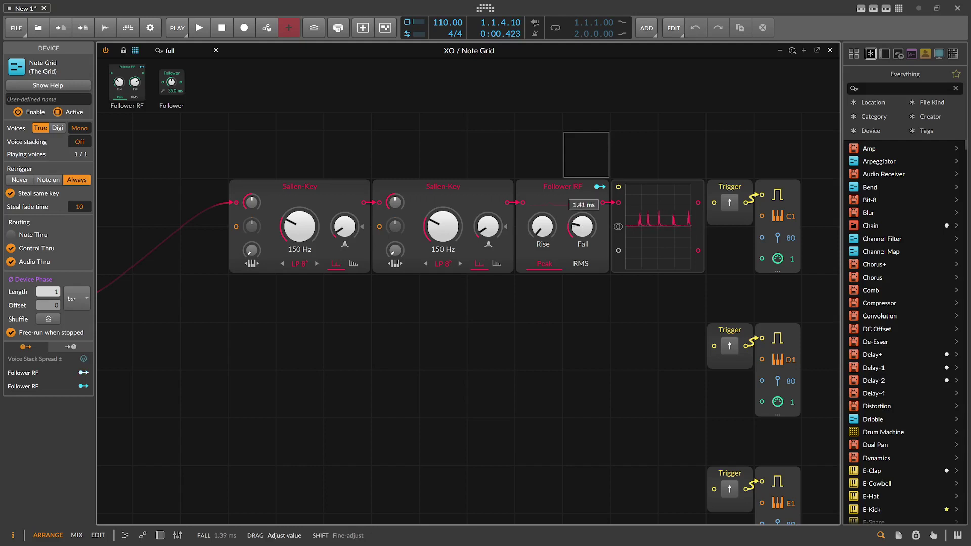
Step: Select both Sallen-Keys, the new Follower RF and its Oscilloscope and shift the row away from the C1 trigger toward the mic block
left_click_drag(538, 158, 646, 157)
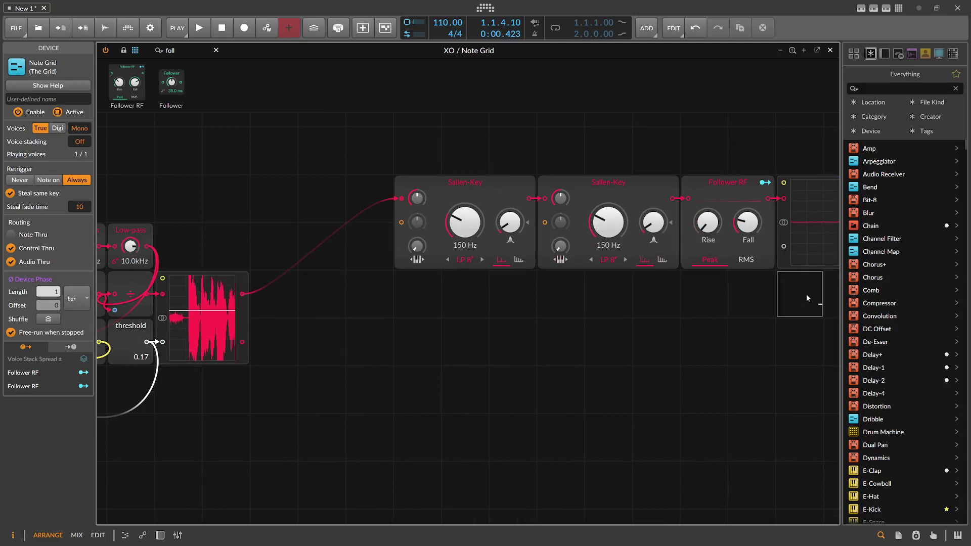
left_click_drag(822, 303, 345, 190)
left_click_drag(550, 152, 370, 158)
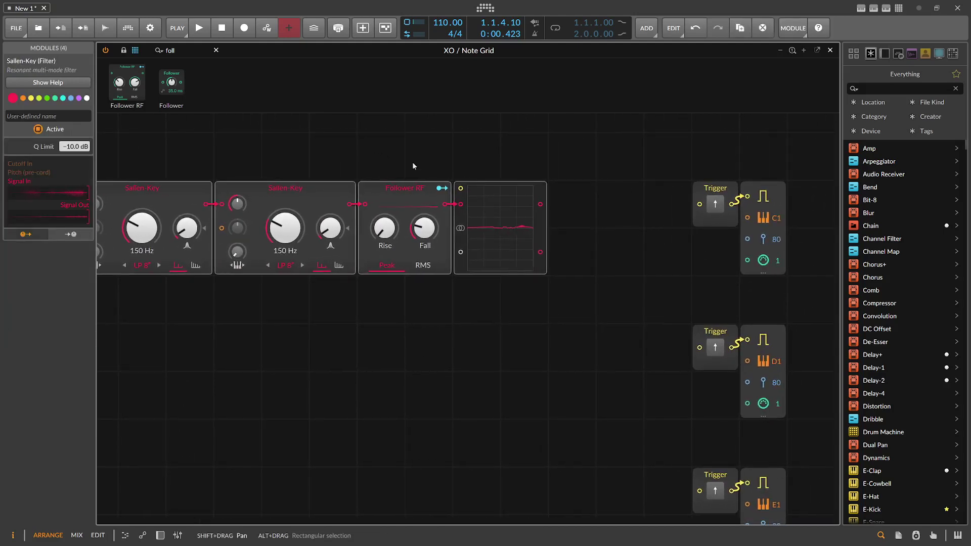
Step: Add a Constant of 0.10 to the Oscilloscope's second input and raise the Follower RF's fall to about 6.3 ms
left_click(544, 165)
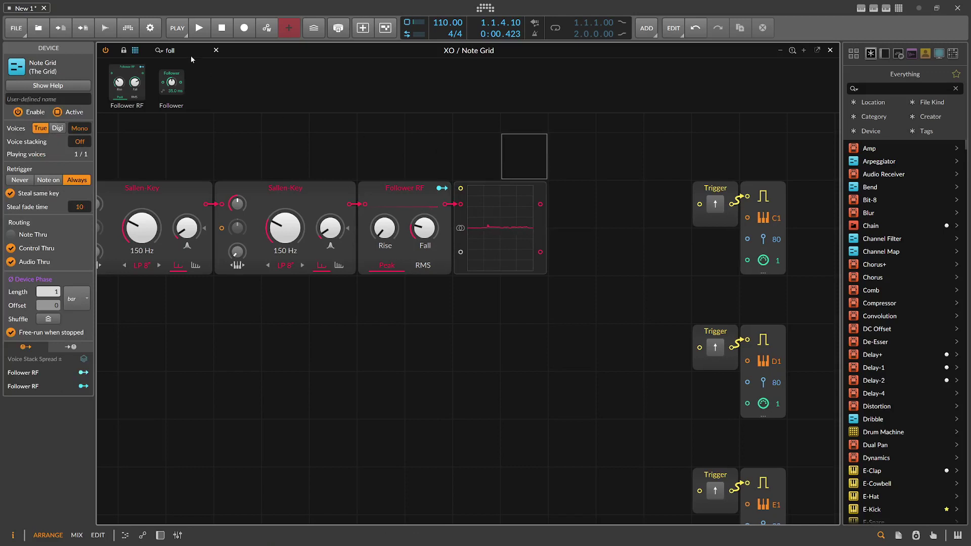
key("Escape")
type("thr")
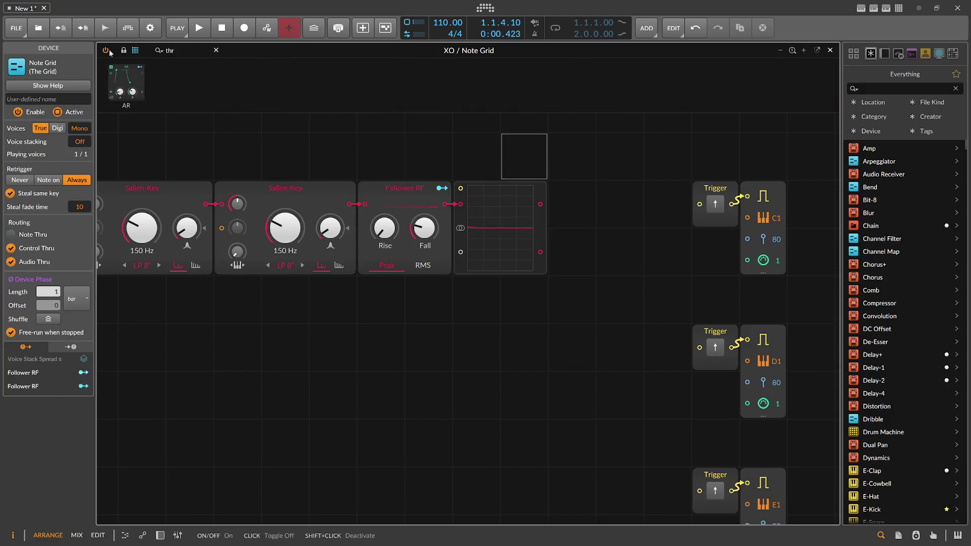
key("BackSpace")
key("BackSpace")
key("BackSpace")
type("con")
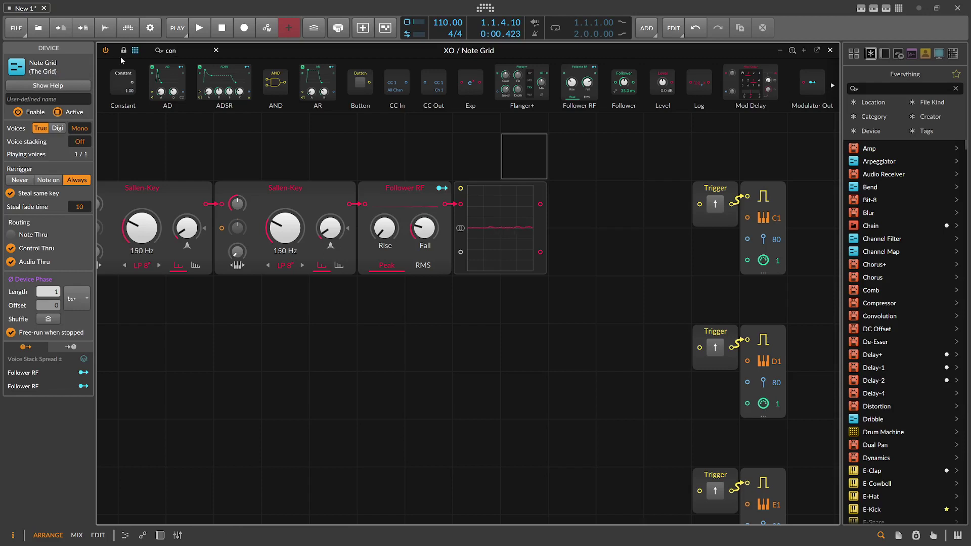
mouse_move(121, 76)
left_mouse_down()
mouse_move(353, 181)
mouse_move(449, 291)
mouse_move(460, 252)
left_mouse_up()
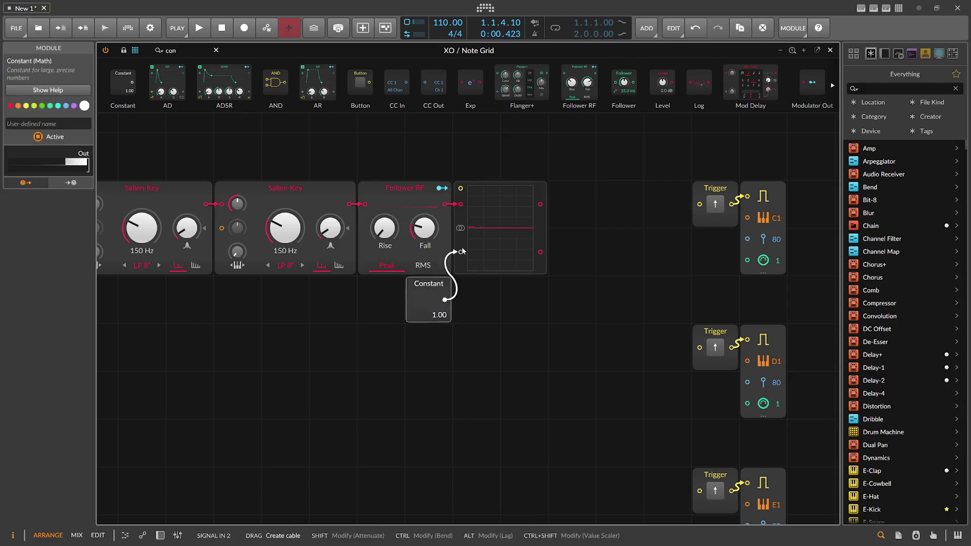
left_click_drag(439, 314, 439, 413)
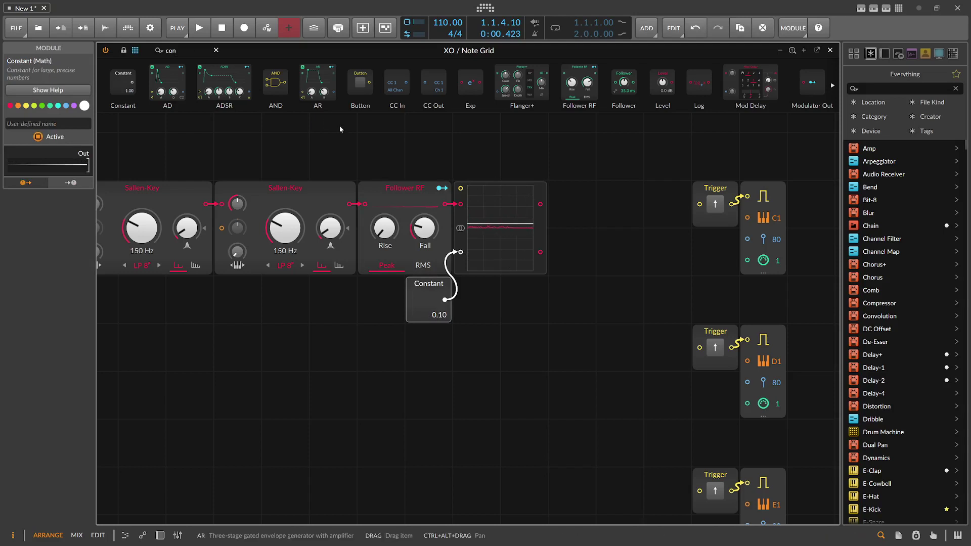
left_click_drag(425, 228, 424, 214)
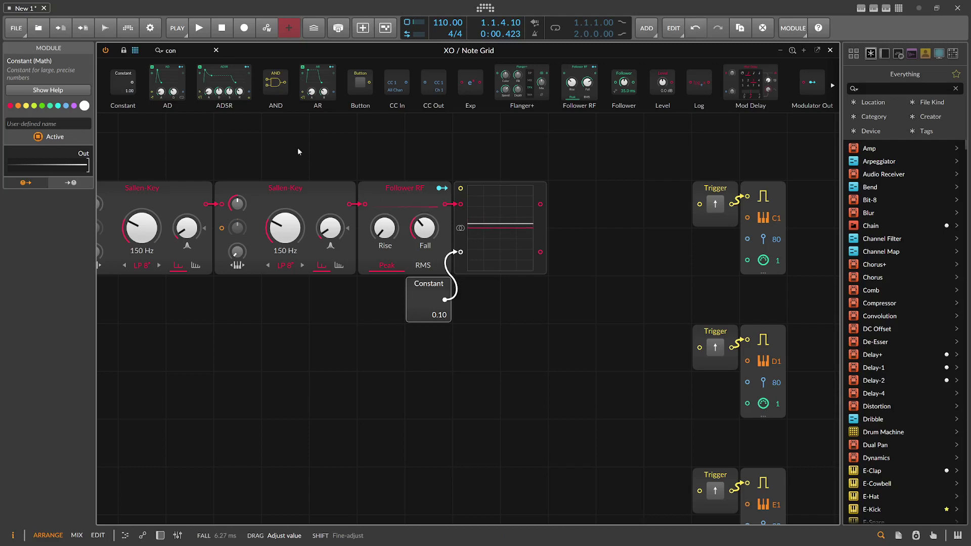
Step: Add a greater-than comparator with the Follower RF on A and the Constant on B, and wire its output to the C1 Trigger
left_click(201, 50)
key("BackSpace")
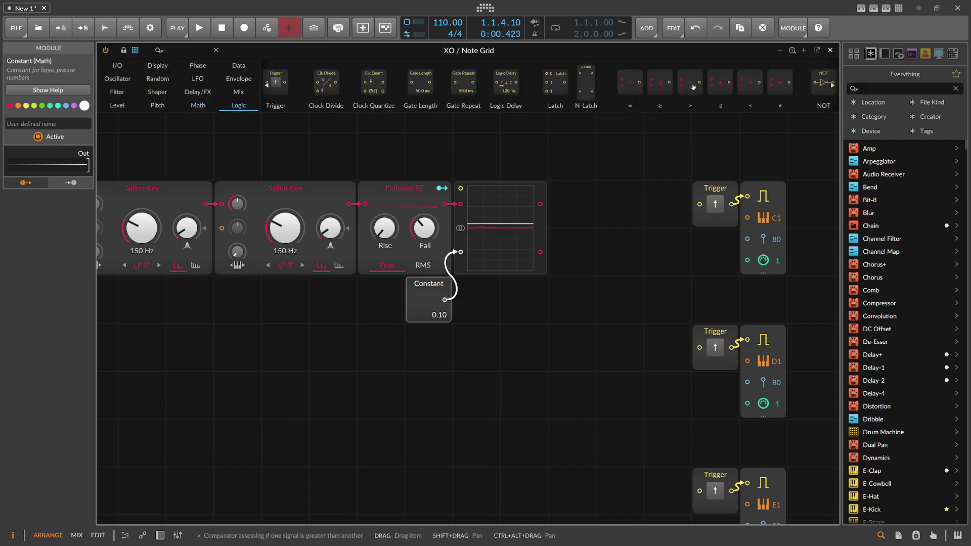
left_click_drag(690, 86, 461, 305)
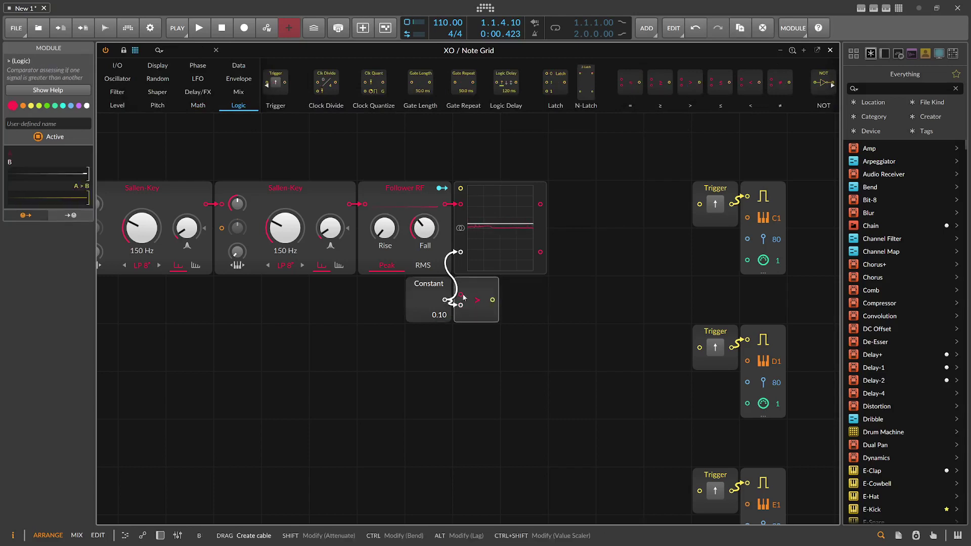
left_click_drag(444, 205, 460, 294)
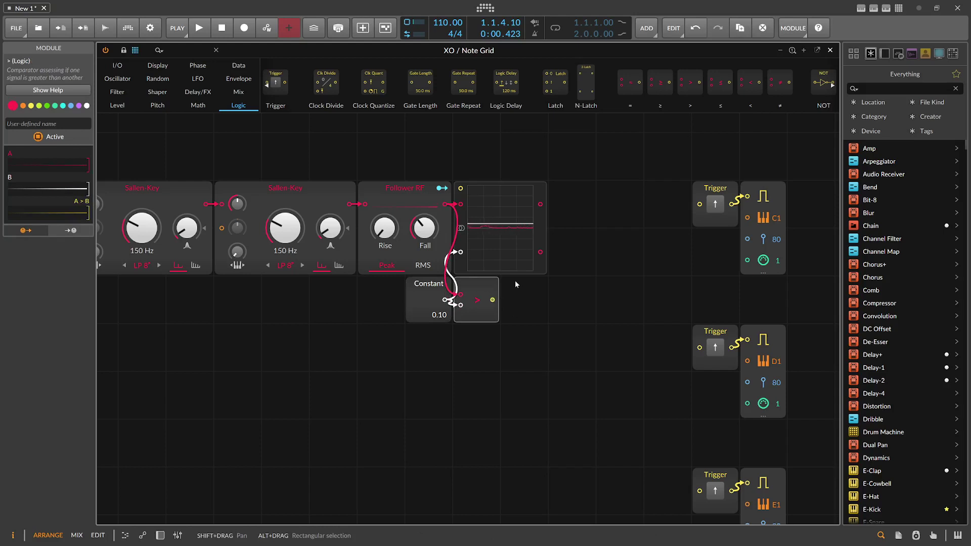
left_click_drag(493, 300, 697, 205)
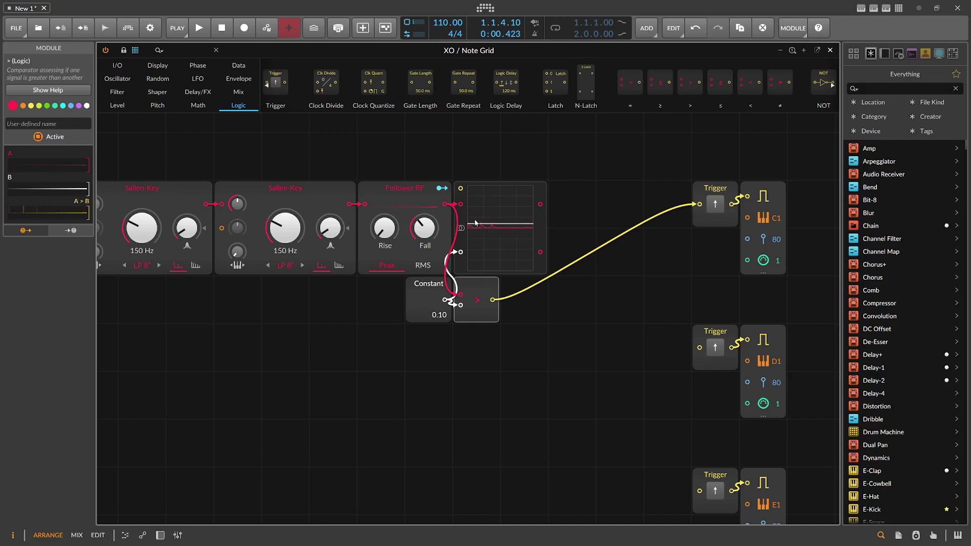
Step: Line up the row so the Oscilloscope follows the Follower RF and the Constant and comparator sit between it and the Trigger
left_click_drag(461, 227, 557, 223)
left_click_drag(520, 353, 422, 290)
left_click_drag(431, 282, 478, 185)
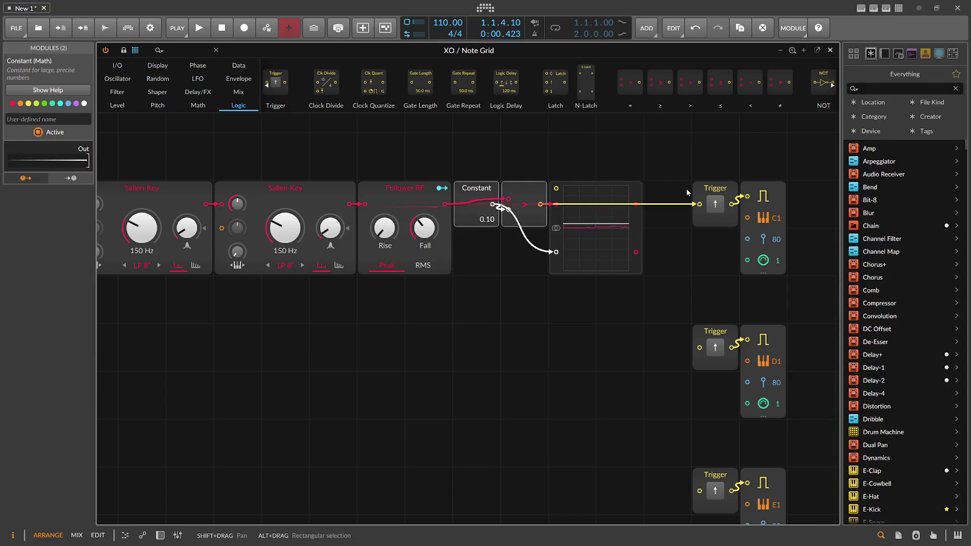
left_click_drag(464, 206, 606, 159)
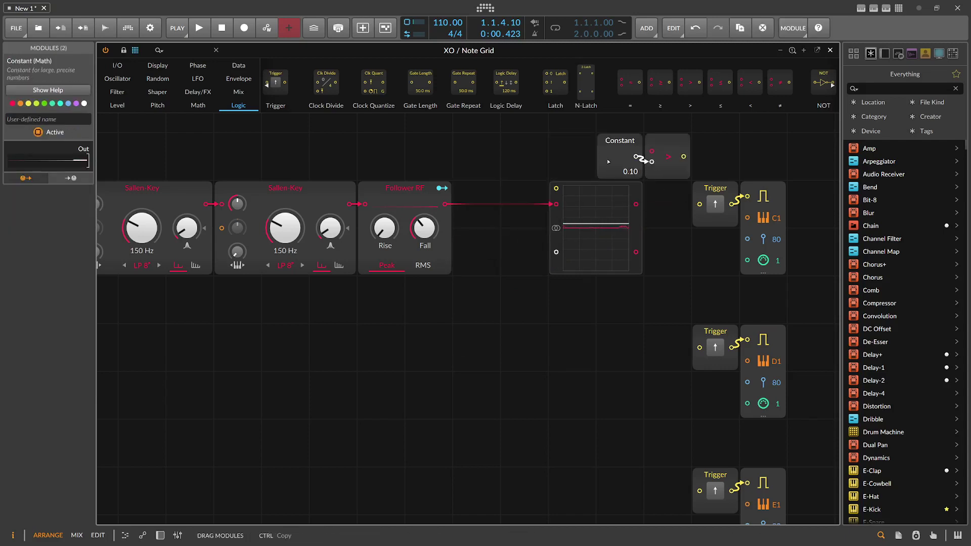
left_click_drag(553, 223, 457, 223)
left_click_drag(609, 154, 561, 201)
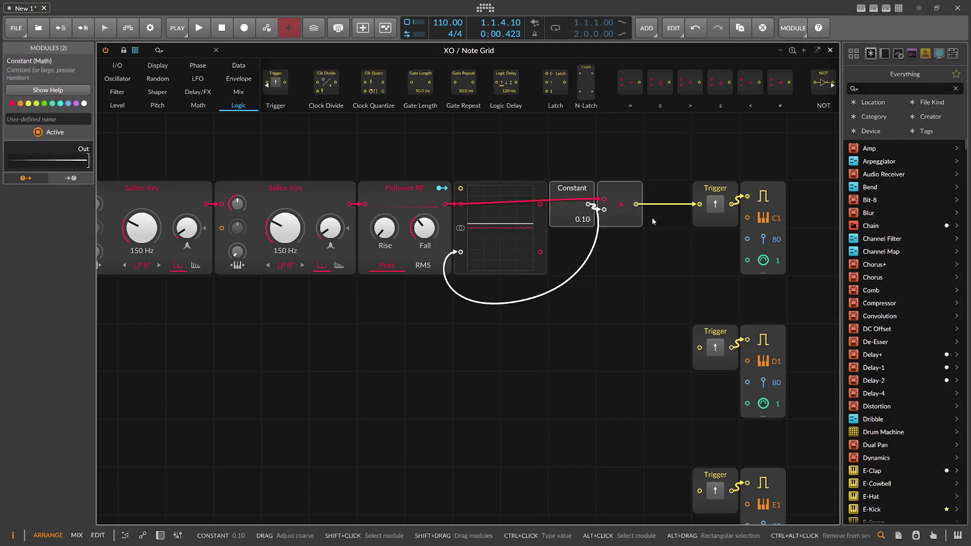
Step: Raise the Follower RF's fall to about 31 ms while testing the C1 trigger
left_click(710, 209)
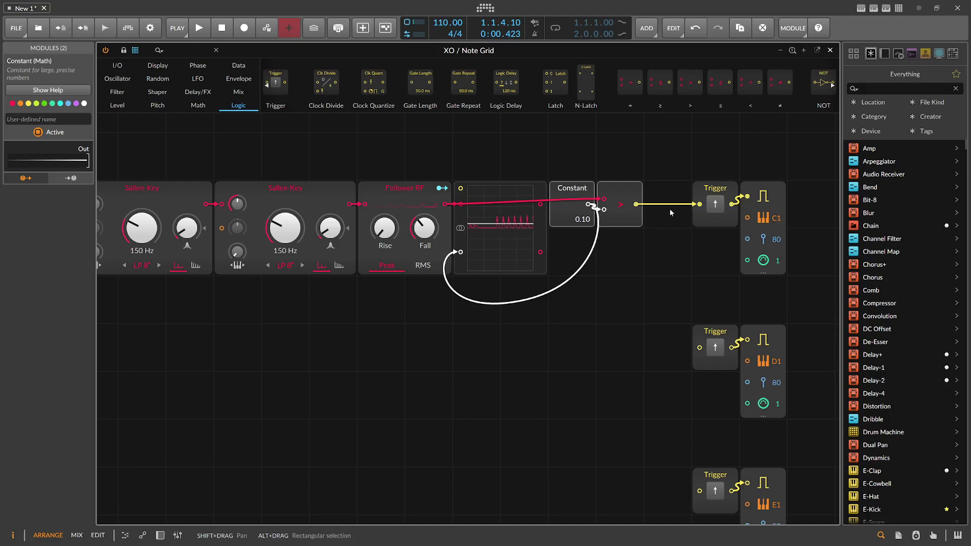
left_click_drag(424, 228, 424, 216)
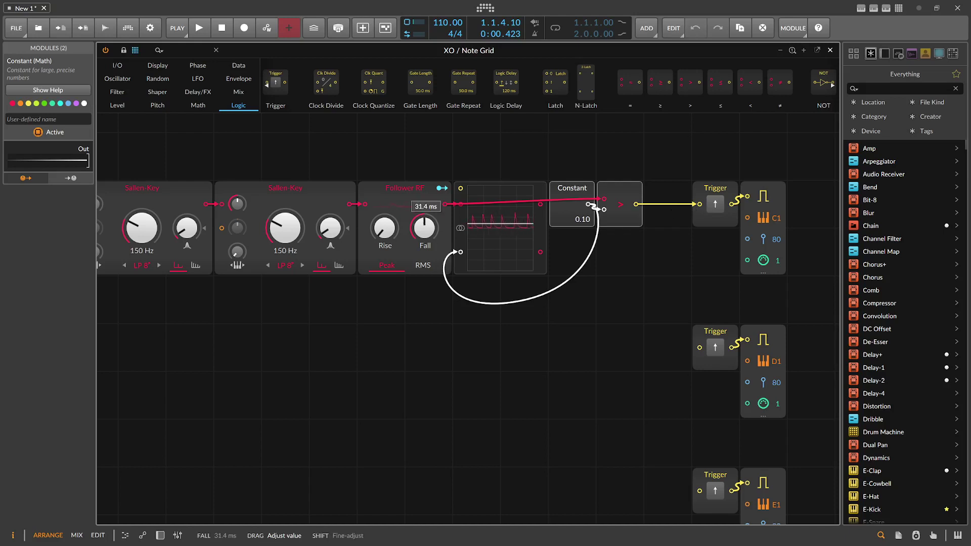
left_click_drag(424, 227, 424, 225)
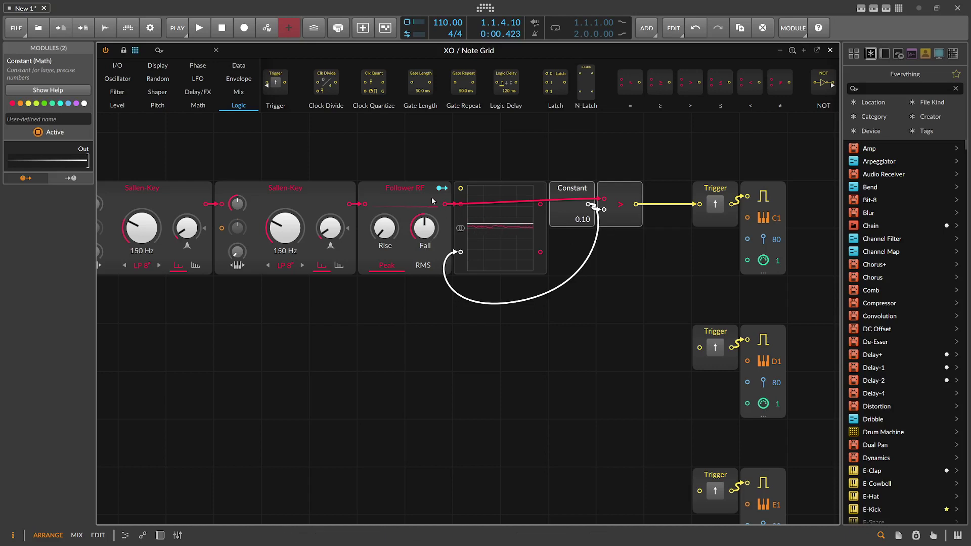
Step: Select the nine modules of the mic input block and move them farther away from the filter row
left_click_drag(288, 180, 333, 175)
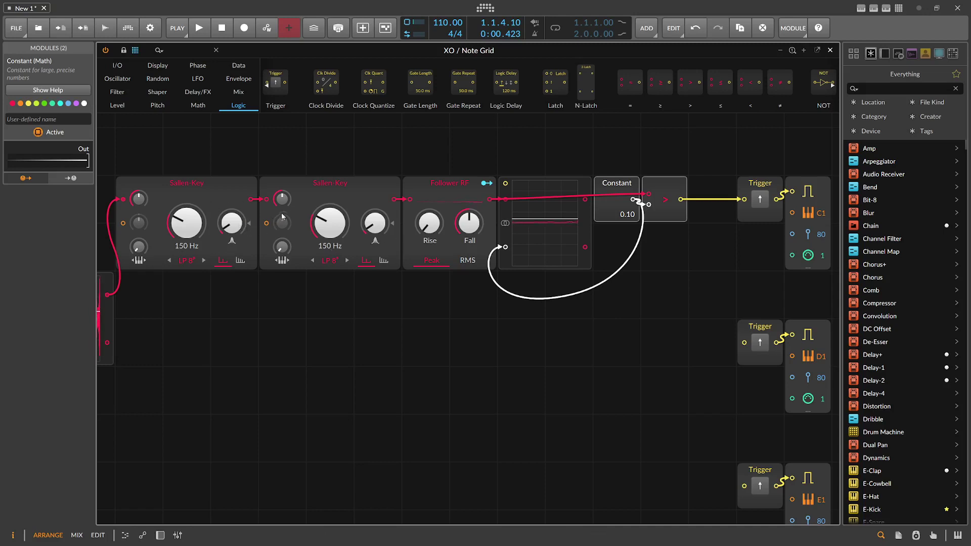
scroll(337, 145, "down", 1)
left_click_drag(298, 166, 460, 108)
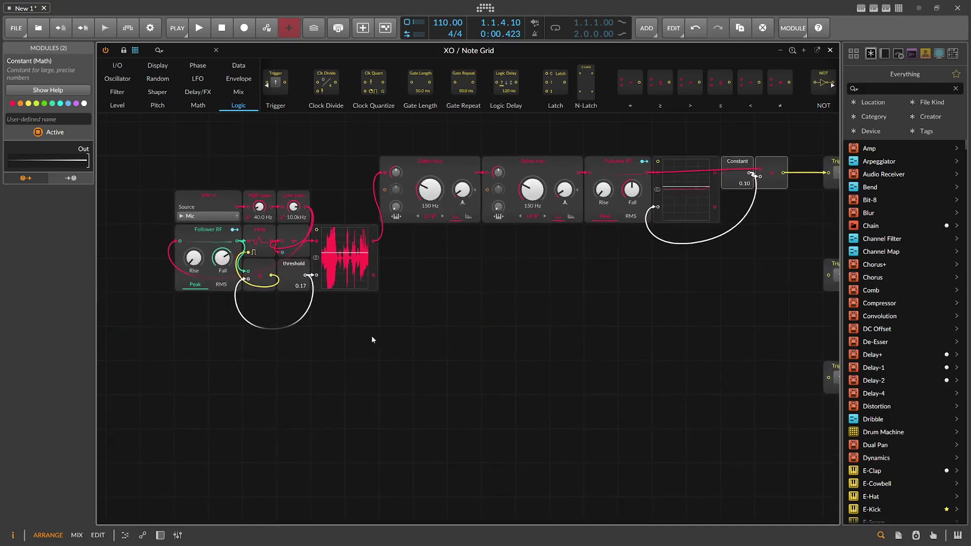
left_click_drag(373, 336, 139, 200)
Step: Duplicate the filter, follower and comparator row beneath the original, fed from the mic block, and wire its comparator to the D1 Trigger
left_click_drag(622, 249, 421, 243)
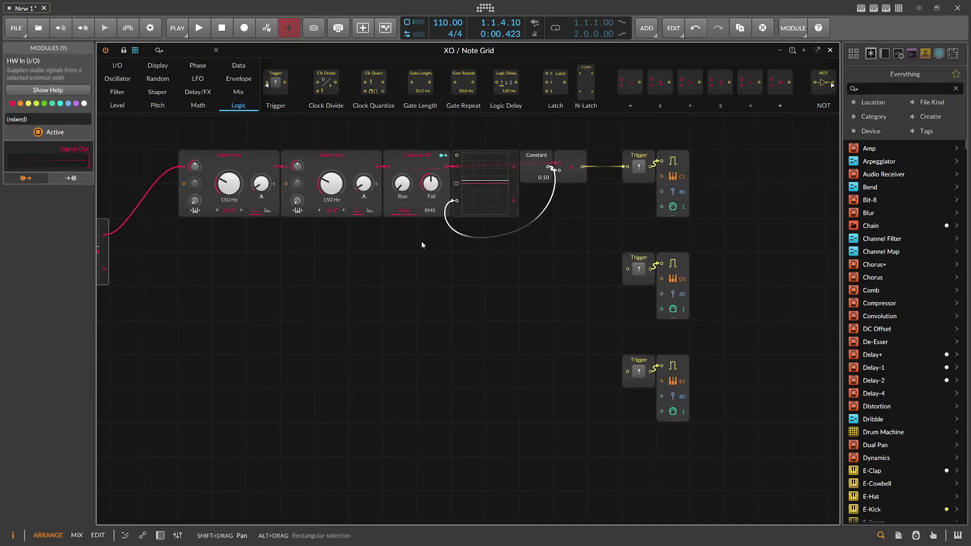
left_click_drag(579, 265, 226, 263)
left_click(556, 235)
left_click_drag(582, 269, 627, 270)
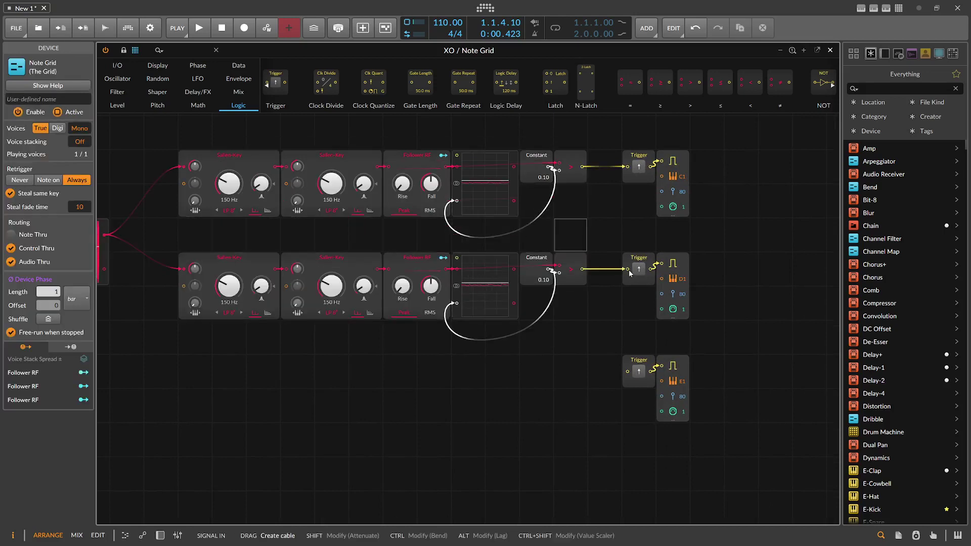
Step: Switch both Sallen-Keys in the second row to BP 8 band-pass and raise the first one's frequency to about 899 Hz
left_click(331, 312)
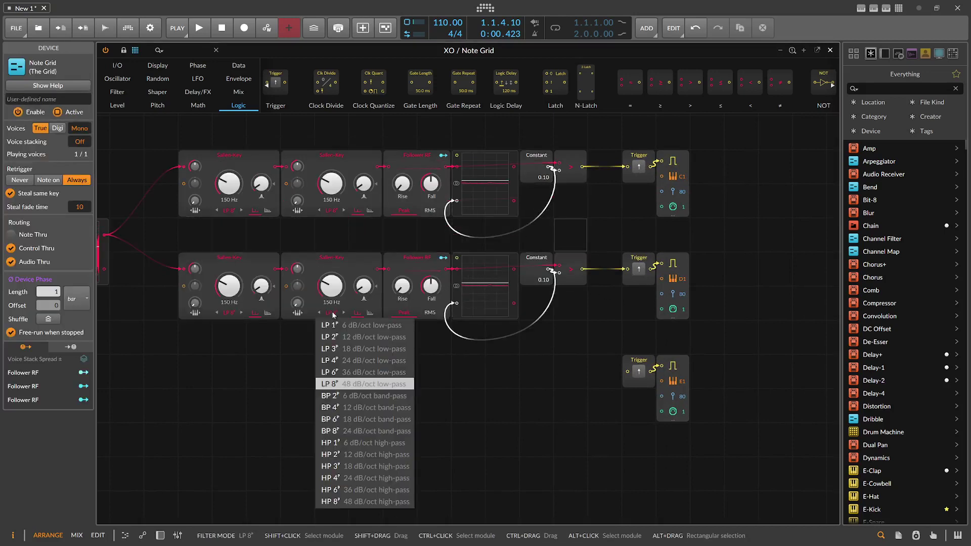
left_click(364, 431)
left_click(229, 312)
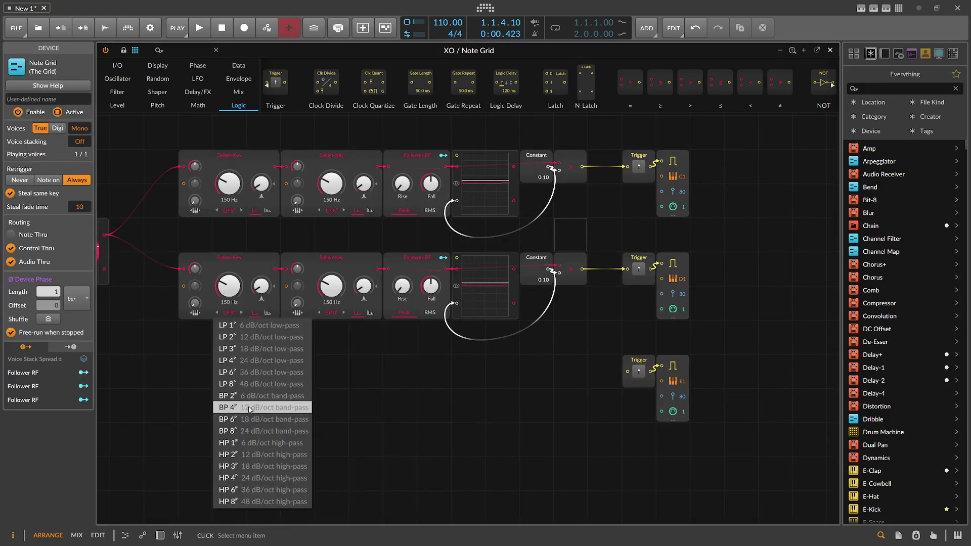
left_click(252, 432)
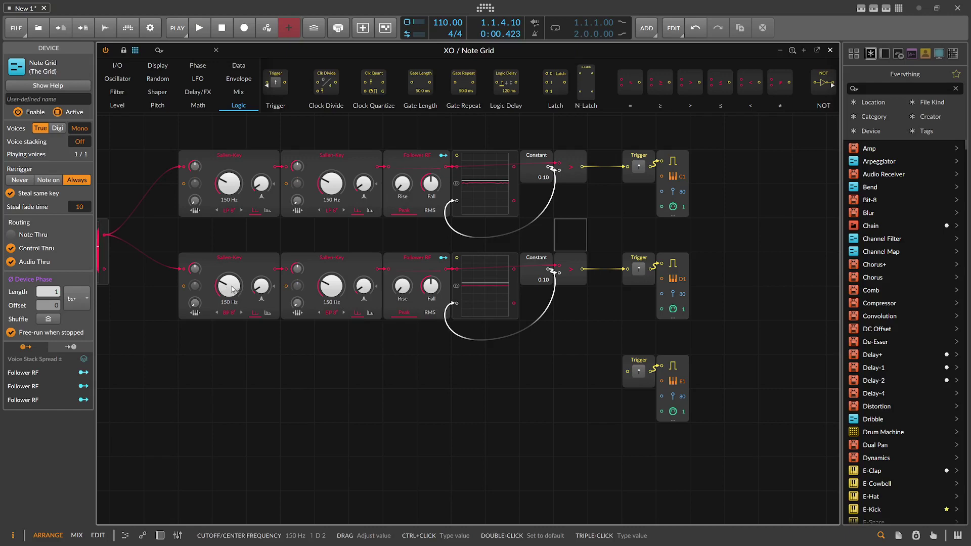
left_click_drag(228, 286, 229, 268)
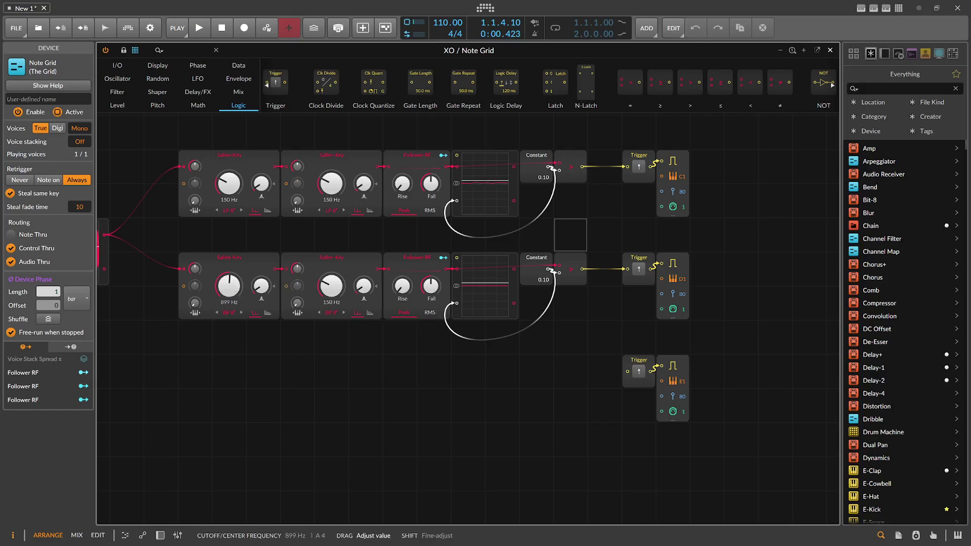
Step: Add a Spectrum module on the mic block's Oscilloscope output and set its range to -90 to +30 dB
left_click_drag(149, 273, 338, 282)
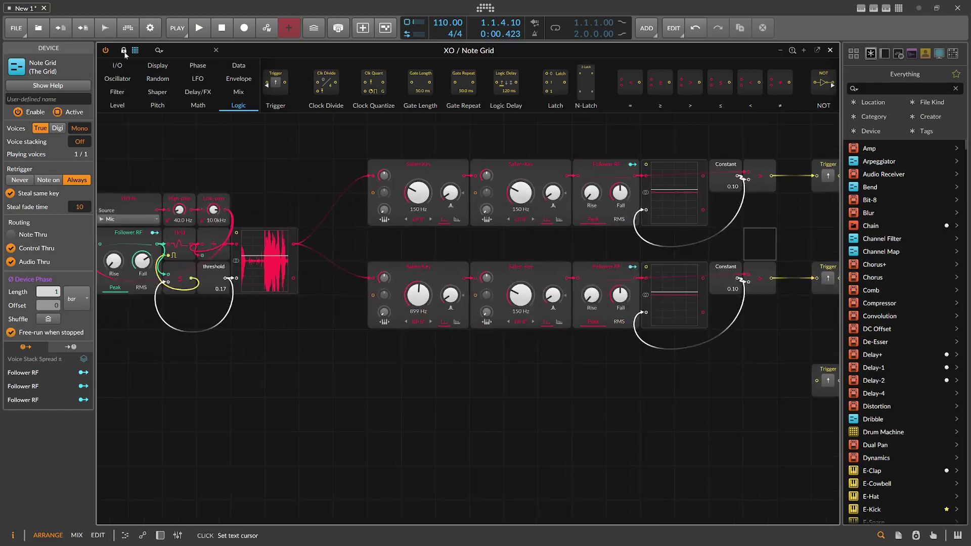
type("spec")
left_click_drag(135, 84, 278, 289)
left_click_drag(295, 244, 236, 312)
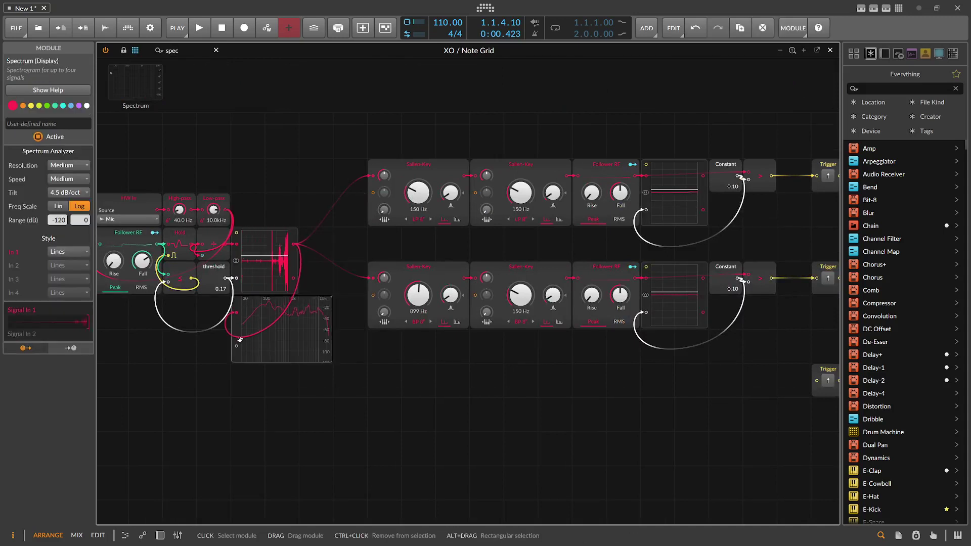
left_click_drag(80, 220, 80, 205)
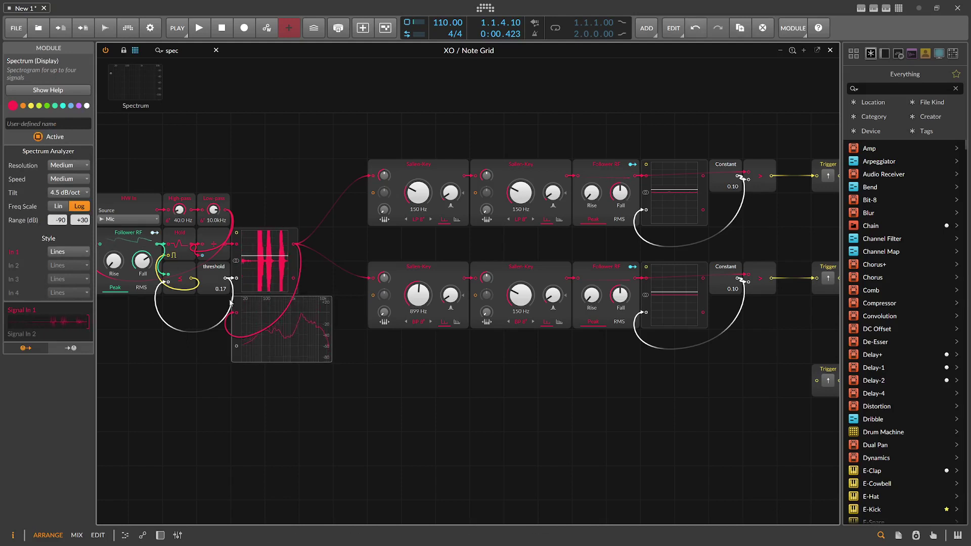
Step: Check the snare peak in the Spectrum and set both Sallen-Keys in the second row to 2.50 kHz
mouse_move(302, 322)
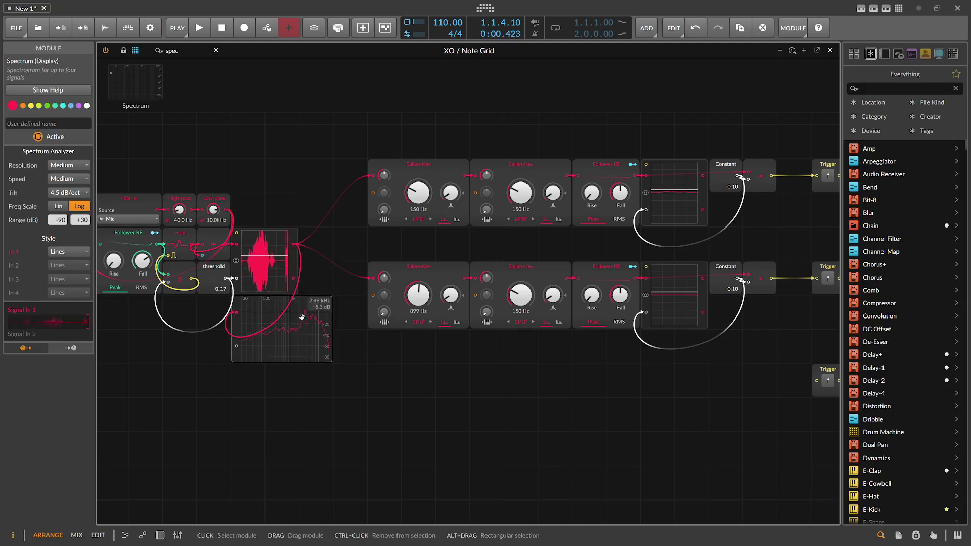
triple_click(419, 301)
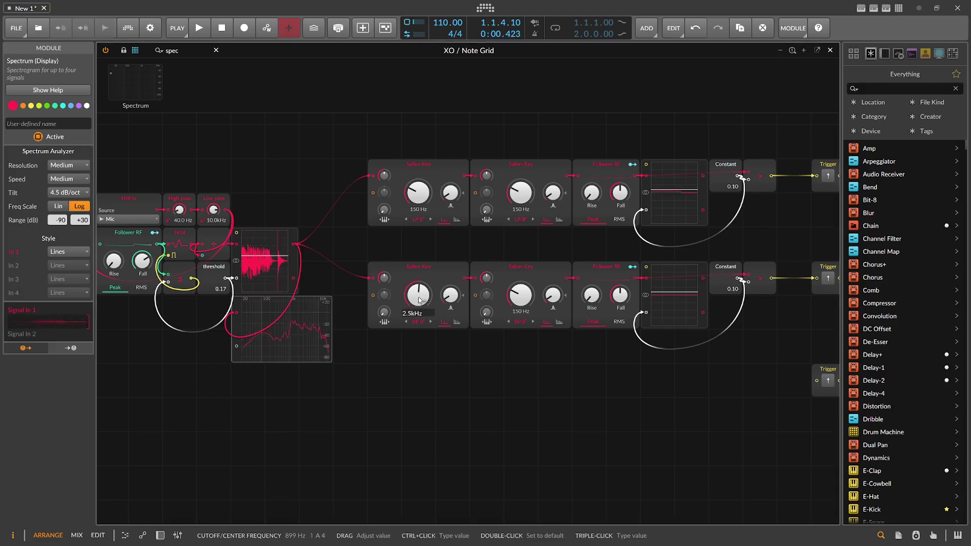
key("Return")
left_click(419, 300, "ctrl")
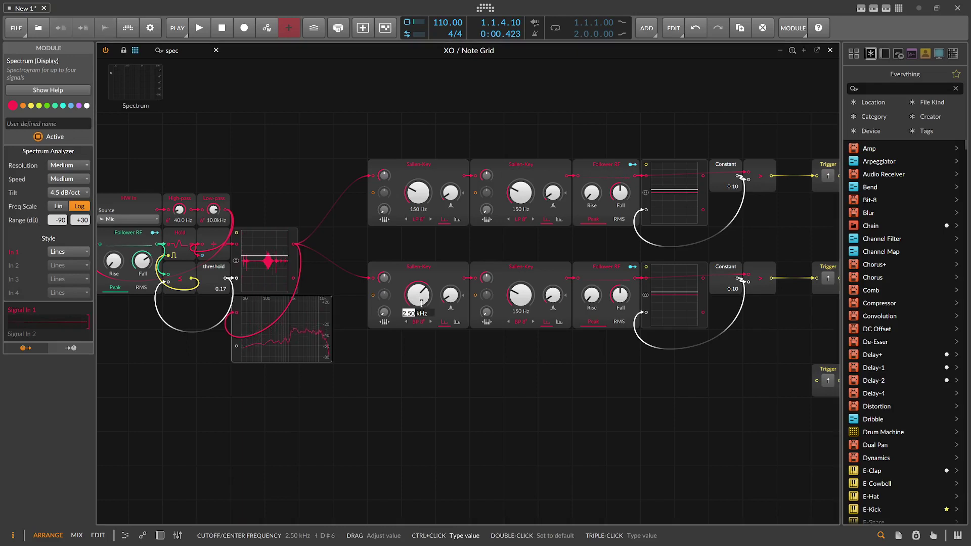
key("ctrl+c")
left_click(519, 296, "ctrl")
key("ctrl+v")
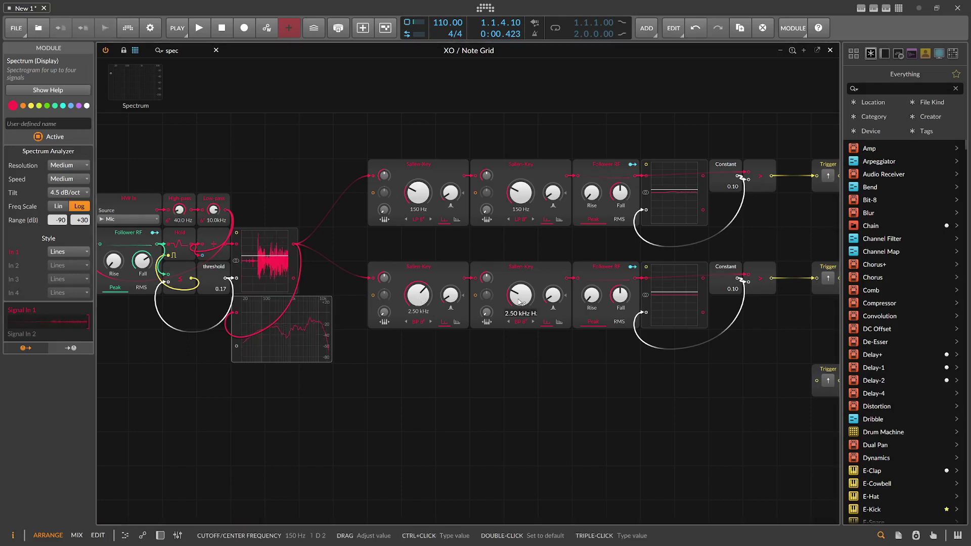
key("Return")
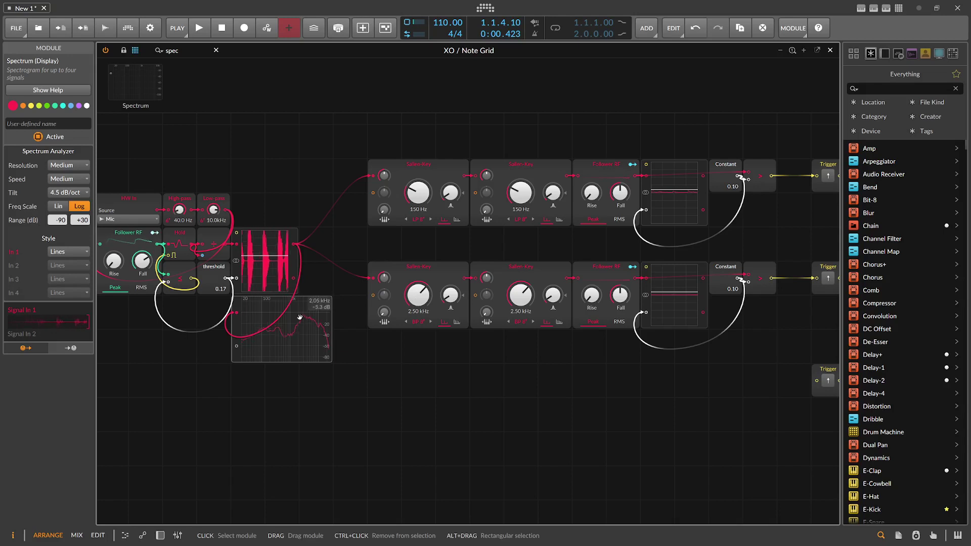
Step: Change the filter mode of both second-row Sallen-Keys to BP 4, the 12 dB/oct band-pass
left_click(425, 321)
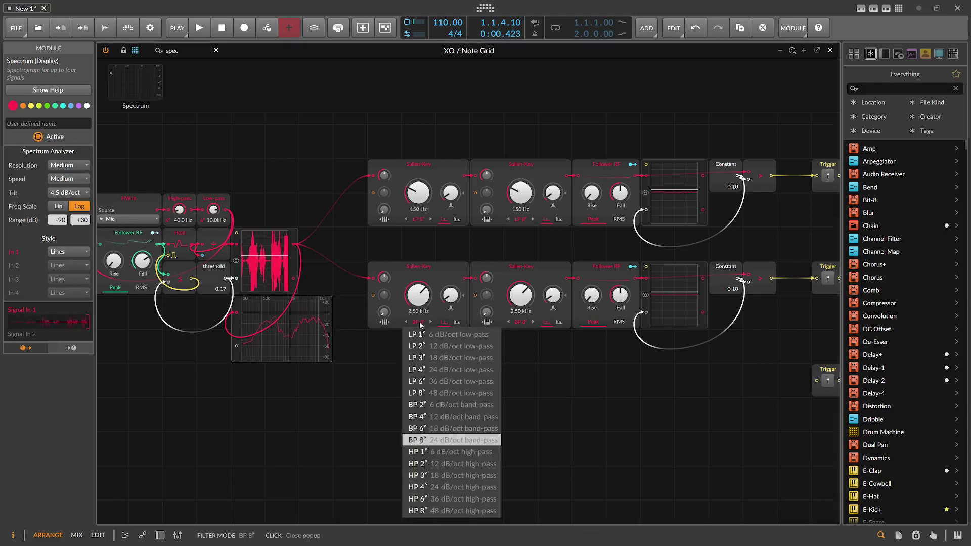
left_click(424, 417)
left_click(524, 324)
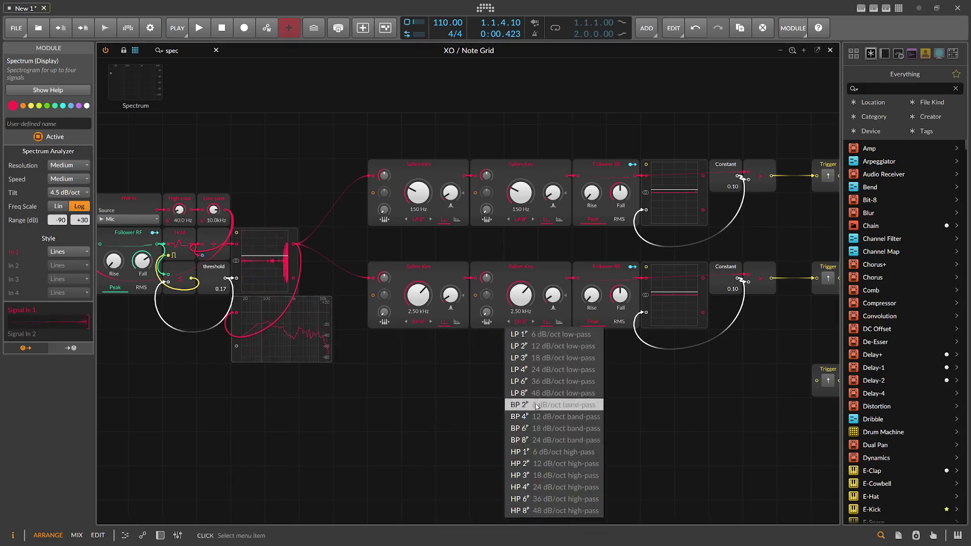
left_click(529, 419)
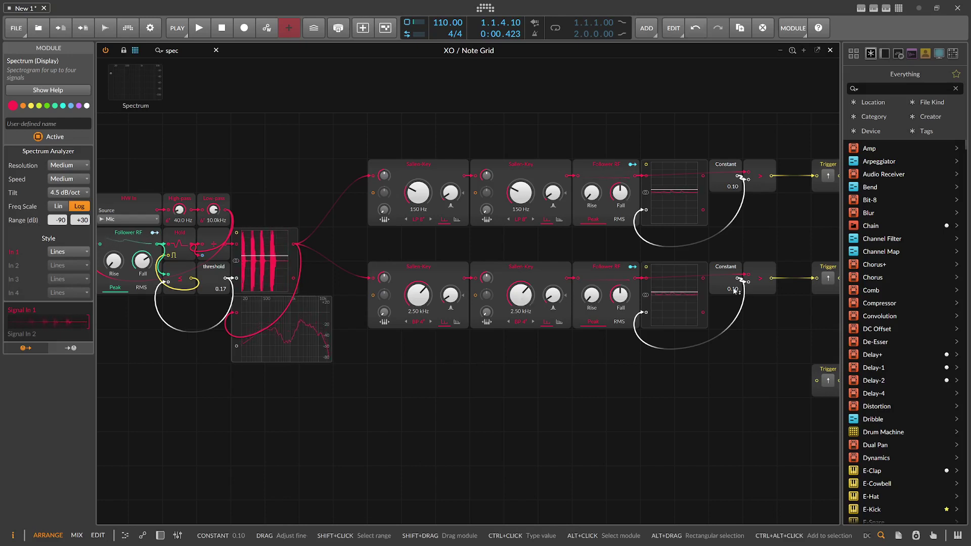
Step: Set the second row's threshold Constant to 0.09 and lengthen its Follower RF fall time to about 100 ms
left_click_drag(732, 289, 733, 292)
left_click_drag(620, 295, 620, 293)
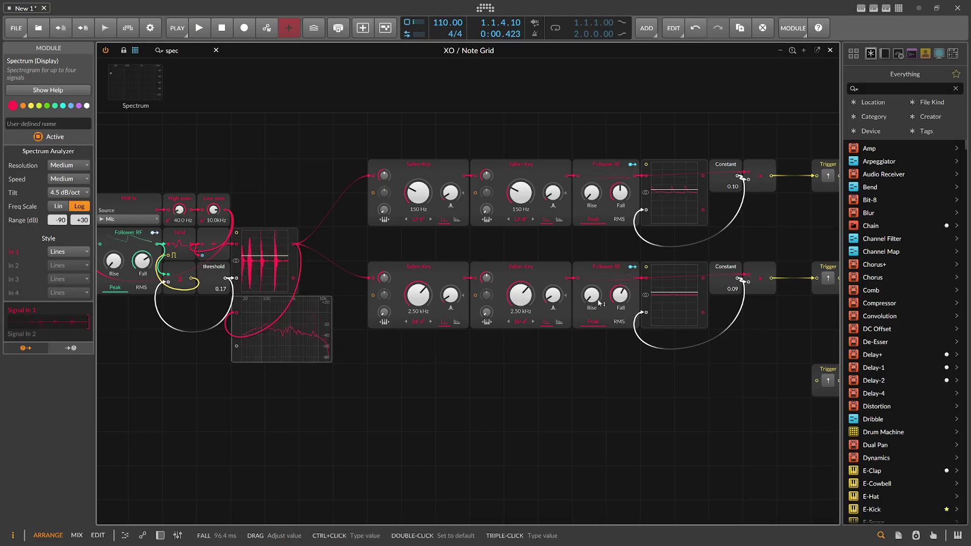
Step: Duplicate the second row's filter, follower, scope and comparator chain as a third row and set both its Sallen-Keys to HP 8, 48 dB/oct high-pass
left_click_drag(551, 253, 463, 214)
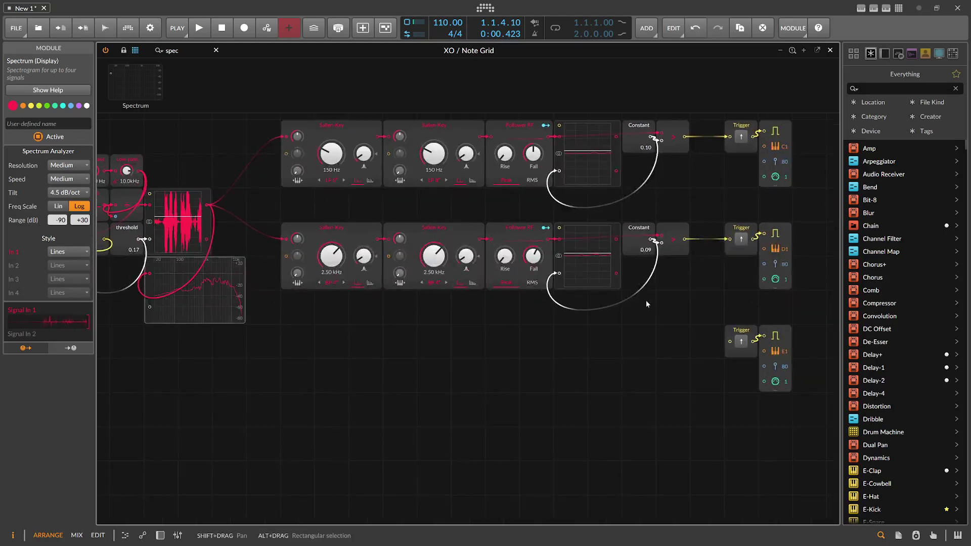
left_click_drag(713, 329, 332, 377)
left_click(332, 420)
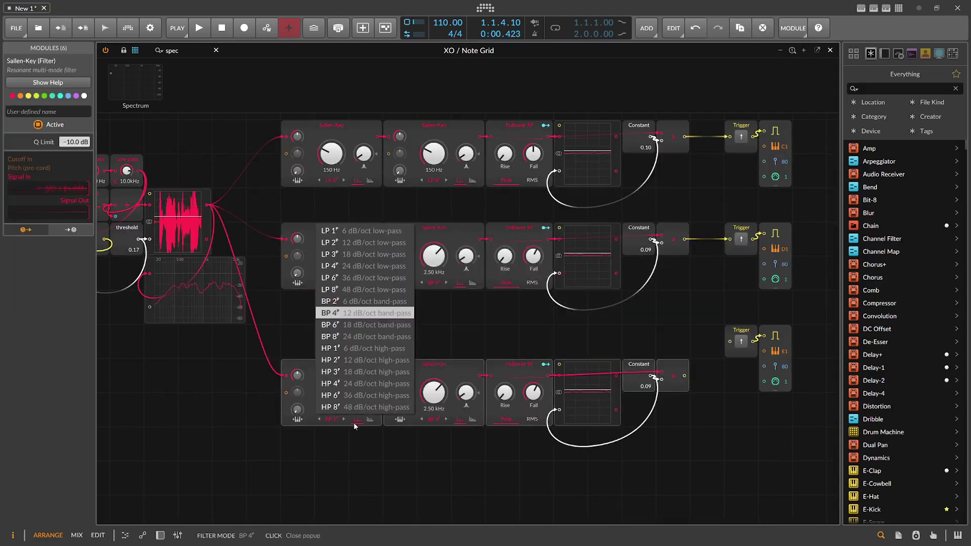
left_click(356, 407)
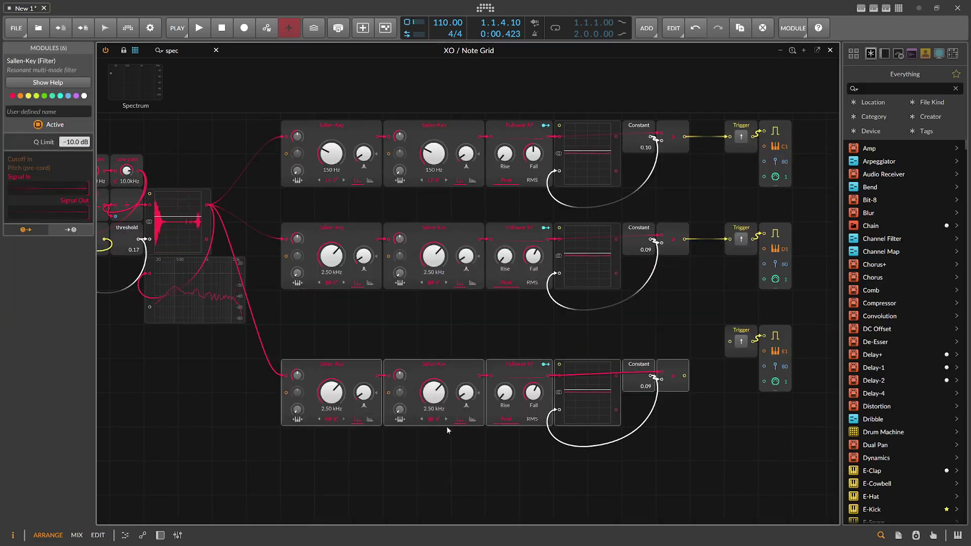
left_click(436, 420)
left_click(445, 409)
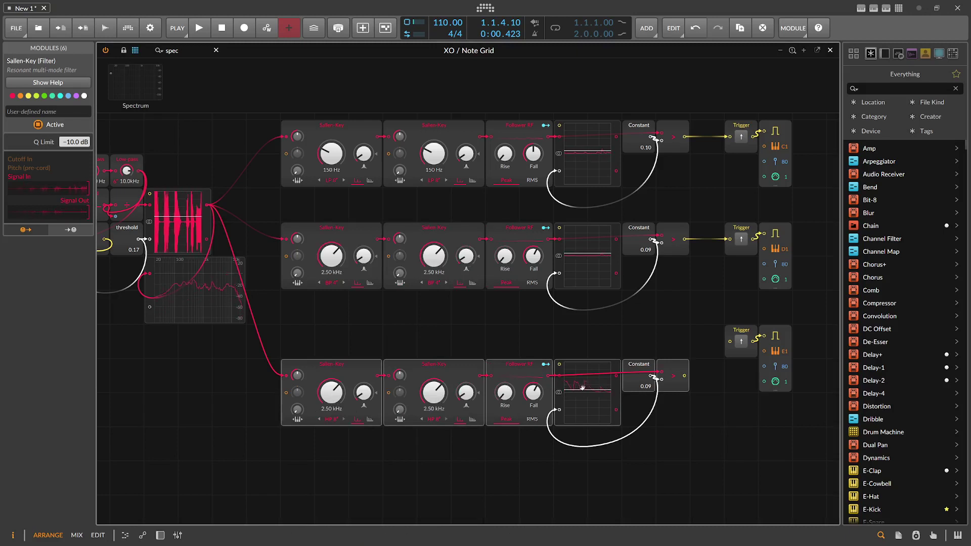
Step: Raise the third row's Sallen-Key cutoffs to about 4.90 kHz and 4.54 kHz, and connect its comparator to the E1 Trigger
left_click_drag(331, 392, 331, 374)
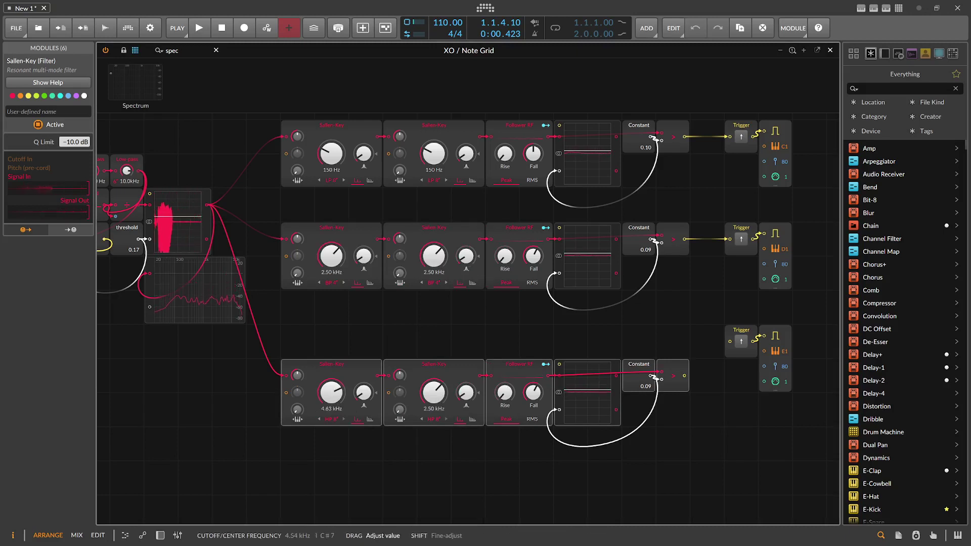
left_click_drag(434, 393, 434, 377)
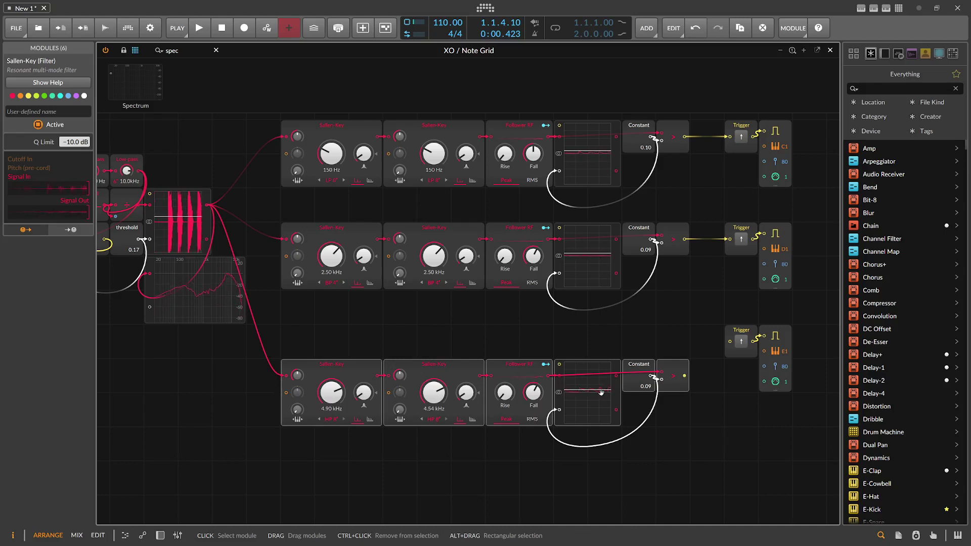
left_click_drag(685, 375, 729, 342)
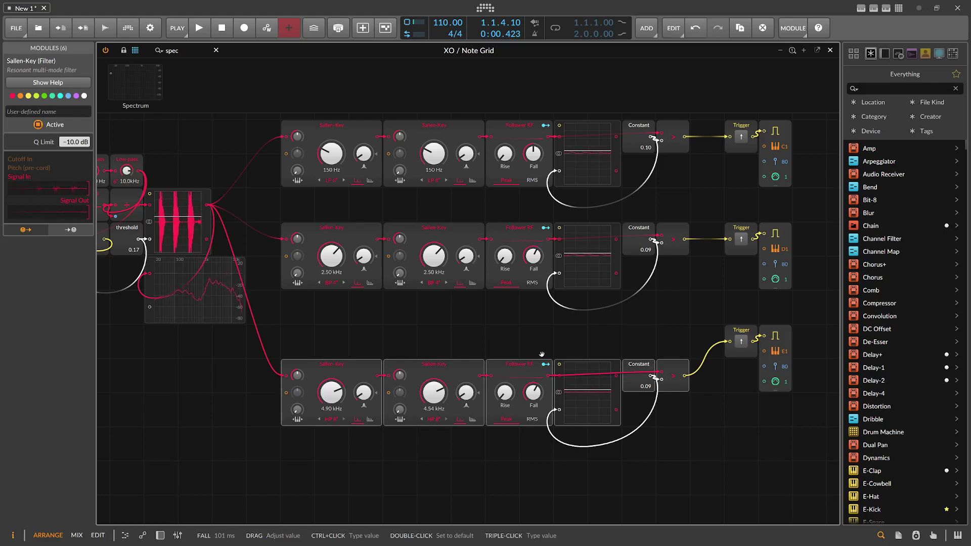
Step: Line up the third row's chain with its Trigger and move all Trigger and Note Out modules farther from the comparators
left_click_drag(543, 331, 507, 338)
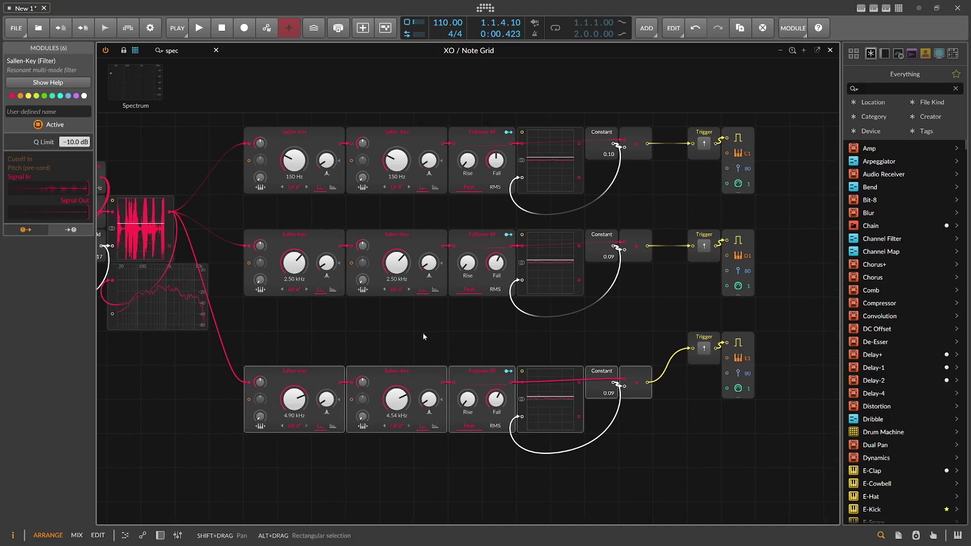
left_click_drag(459, 335, 453, 369)
left_click_drag(559, 323, 508, 323)
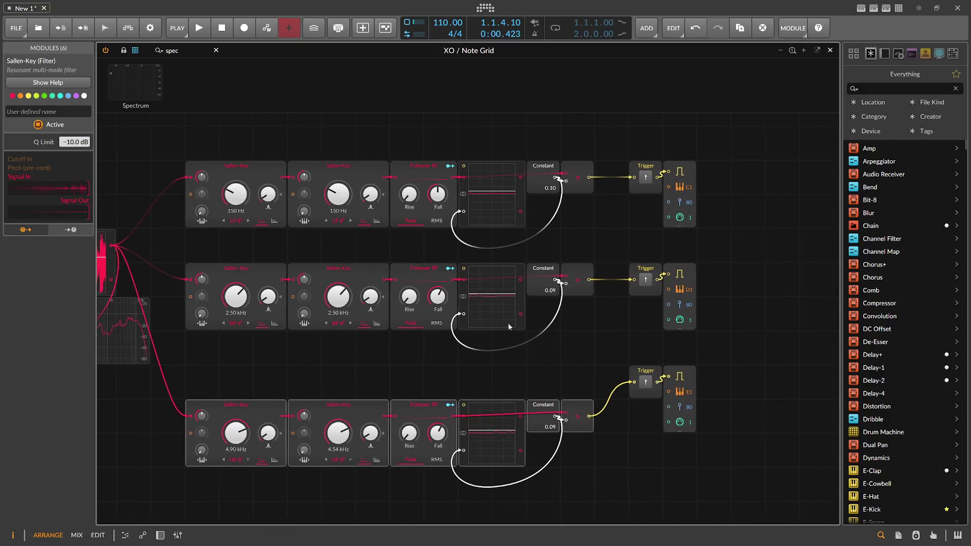
left_click_drag(584, 487, 249, 409)
left_click_drag(250, 415, 255, 386)
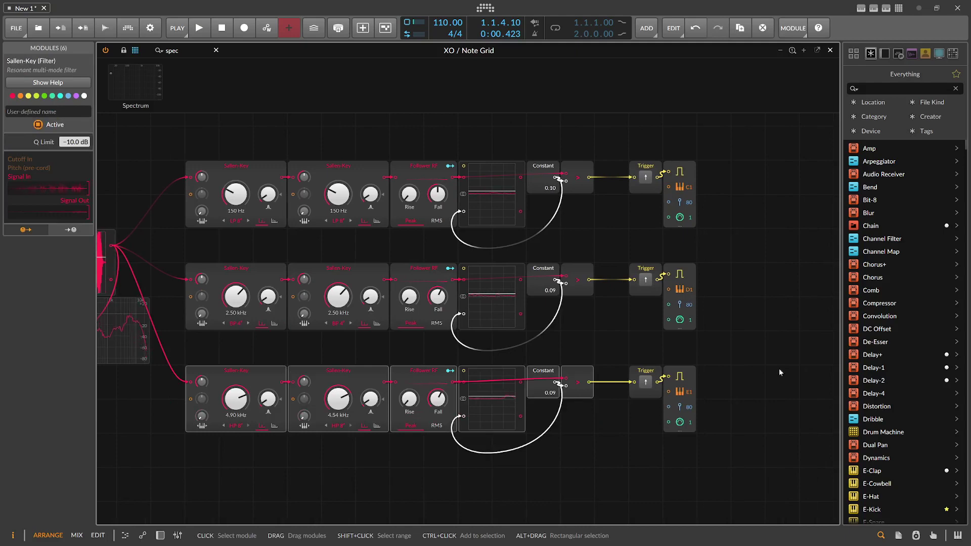
left_click_drag(753, 443, 636, 165)
left_click_drag(643, 168, 713, 171)
left_click(635, 197)
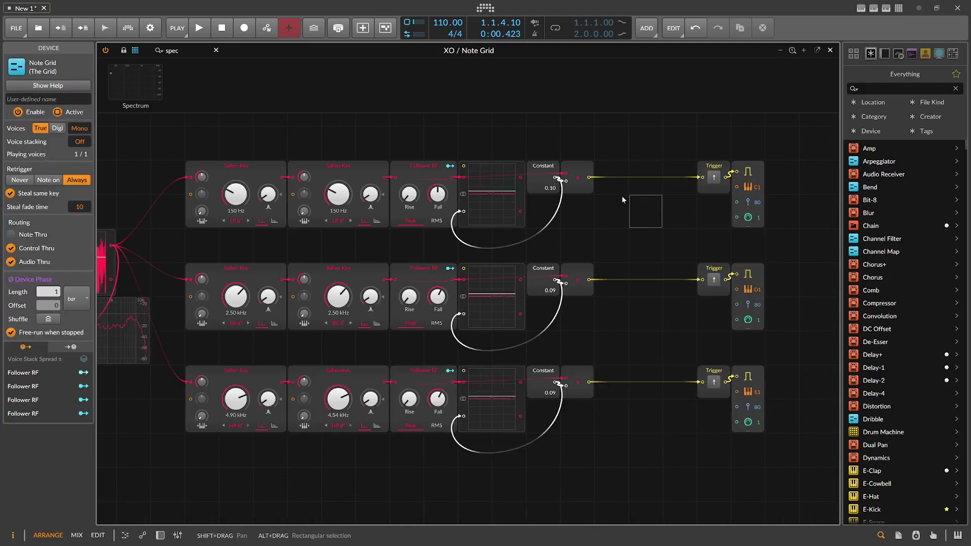
Step: Insert an AND gate between the first row's comparator and its Trigger
left_click_drag(183, 253, 322, 221)
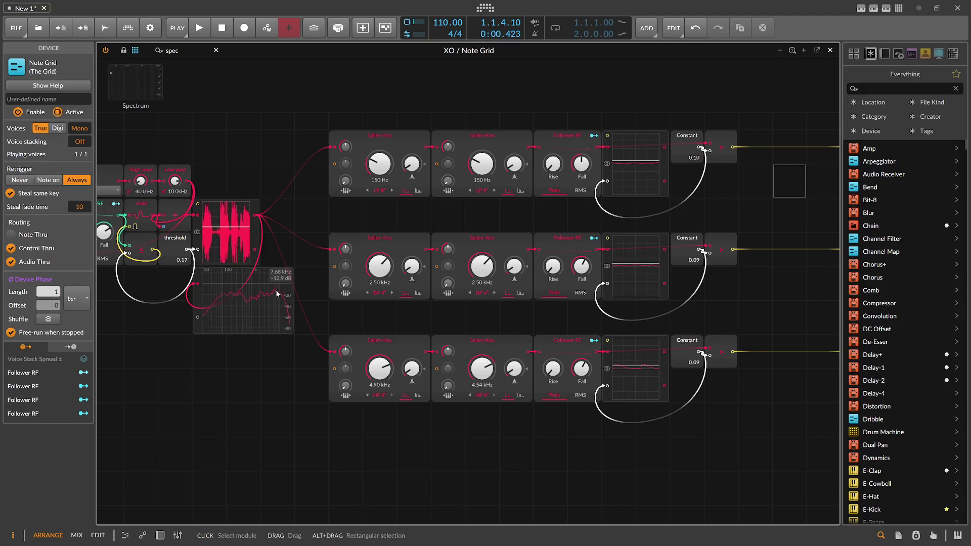
left_click_drag(313, 206, 151, 222, "shift")
left_click_drag(186, 50, 117, 51)
key("BackSpace")
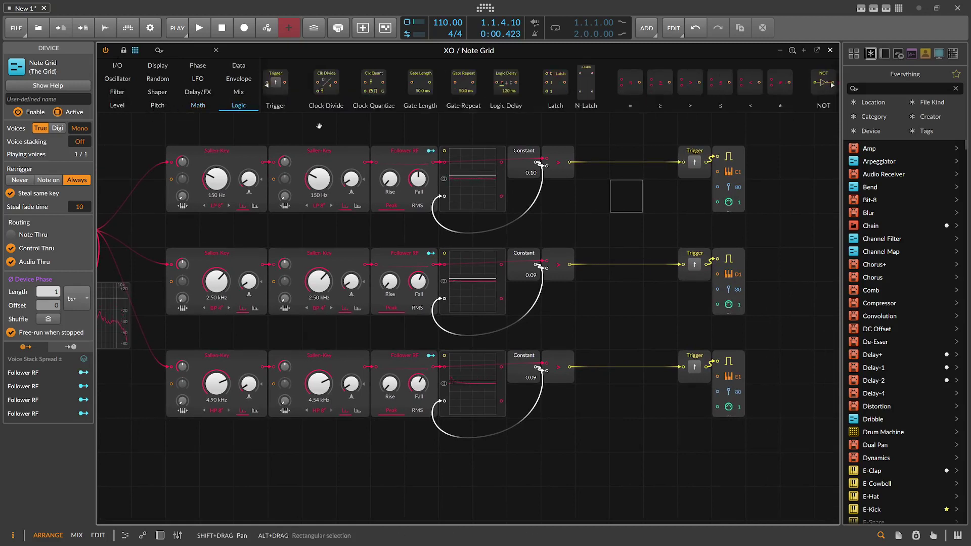
left_click_drag(544, 132, 367, 143)
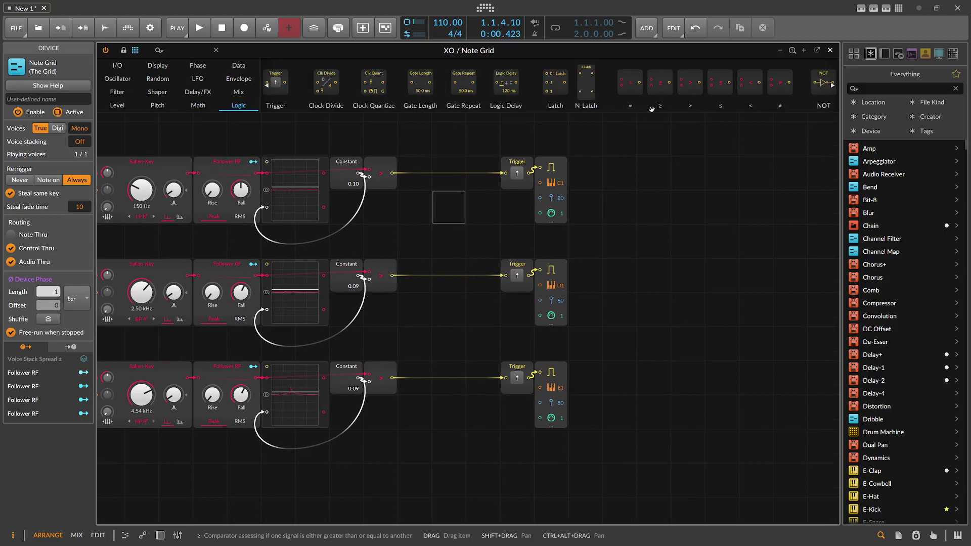
scroll(516, 92, "down", 3)
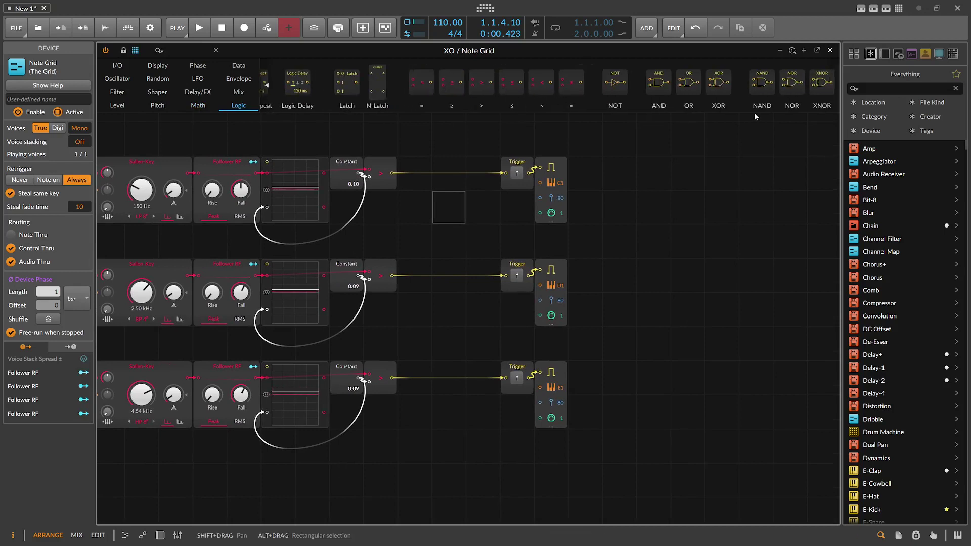
left_click_drag(659, 85, 507, 187)
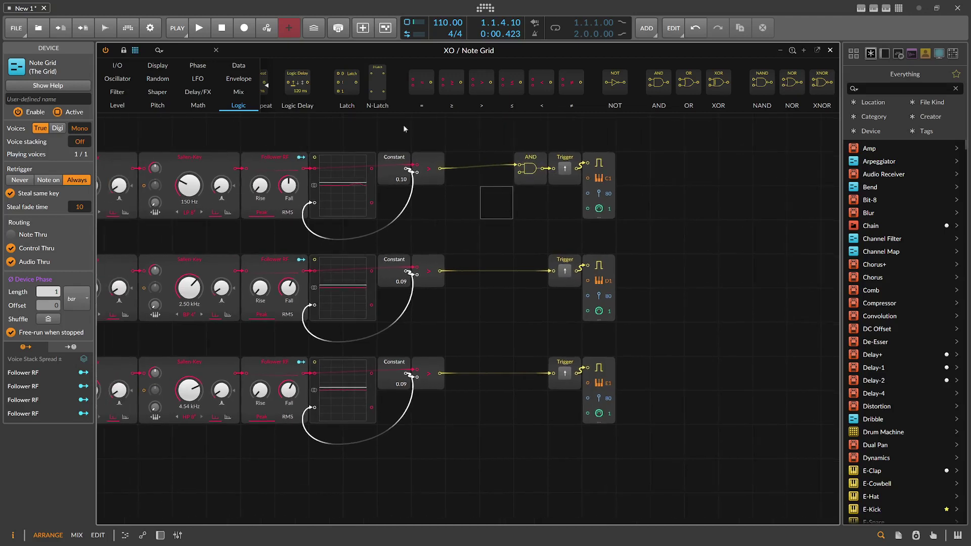
Step: Add a NOT gate fed by the second row's comparator and connect its output to the AND gate's second input
left_click(184, 50)
type("not")
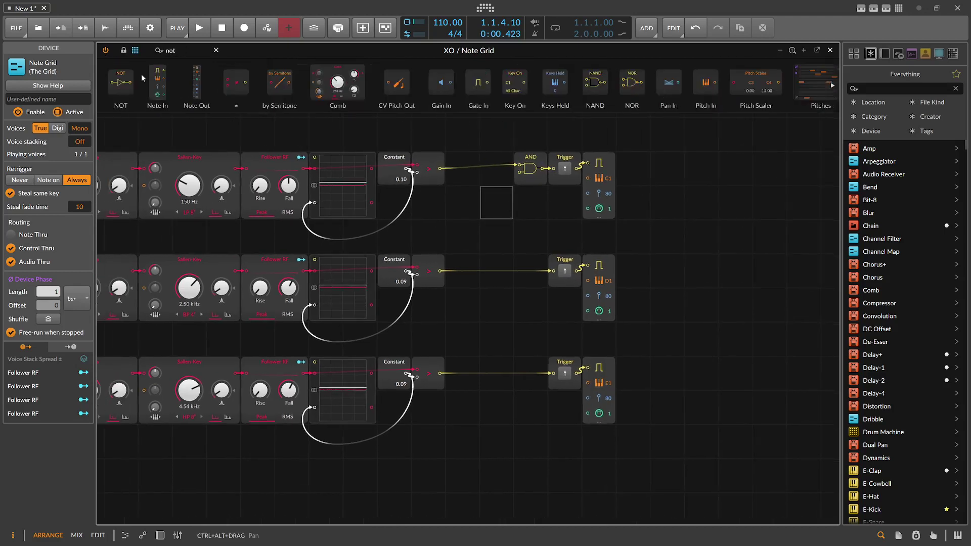
left_click_drag(428, 213, 445, 275)
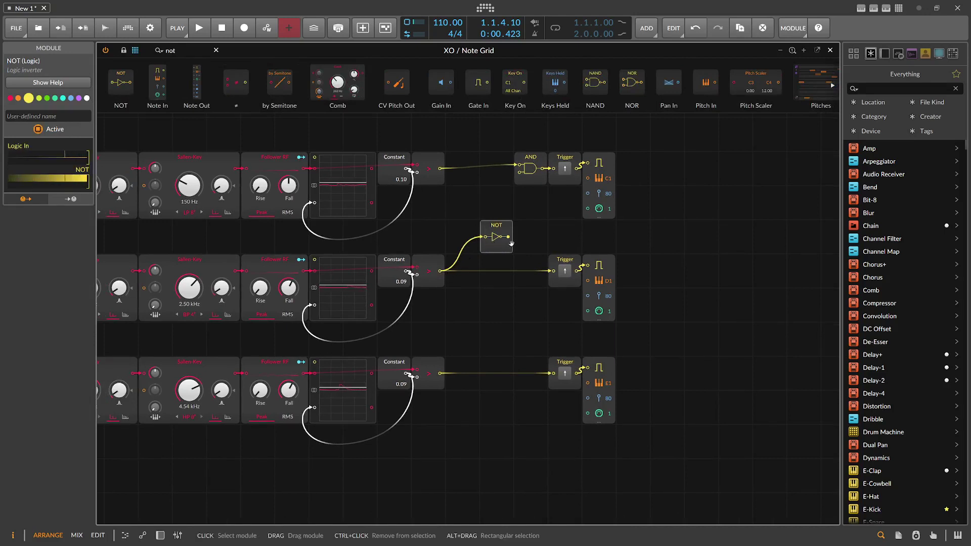
left_click_drag(509, 237, 519, 172)
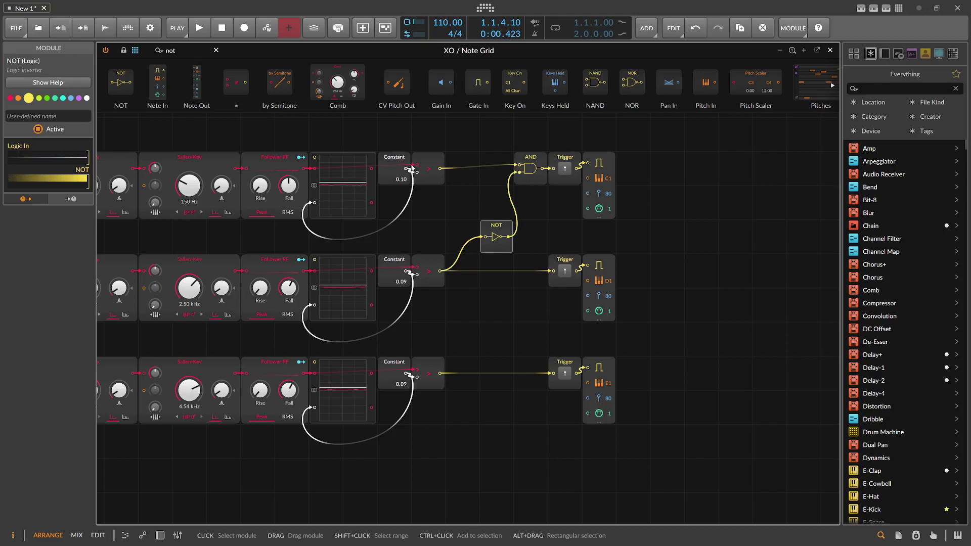
left_click(521, 177)
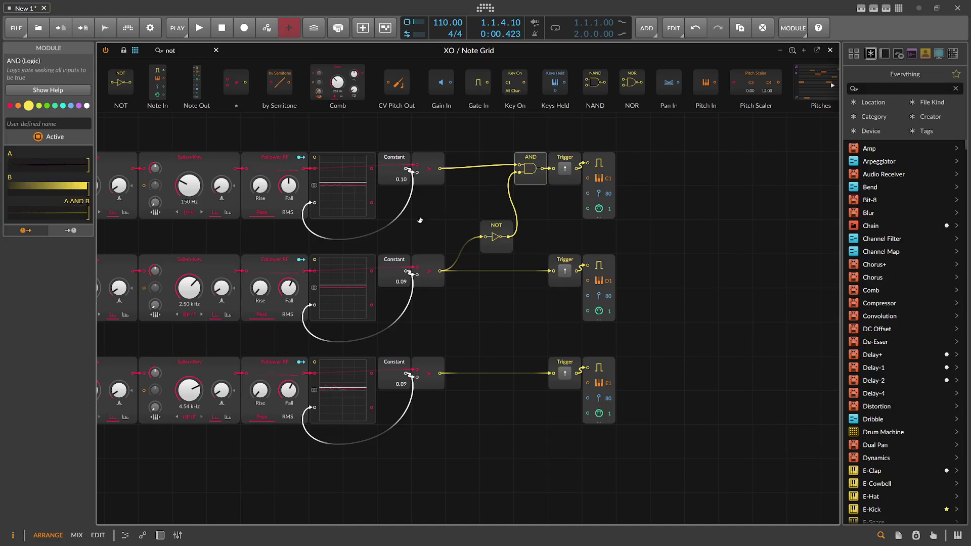
left_click_drag(420, 216, 550, 217)
left_click(399, 232)
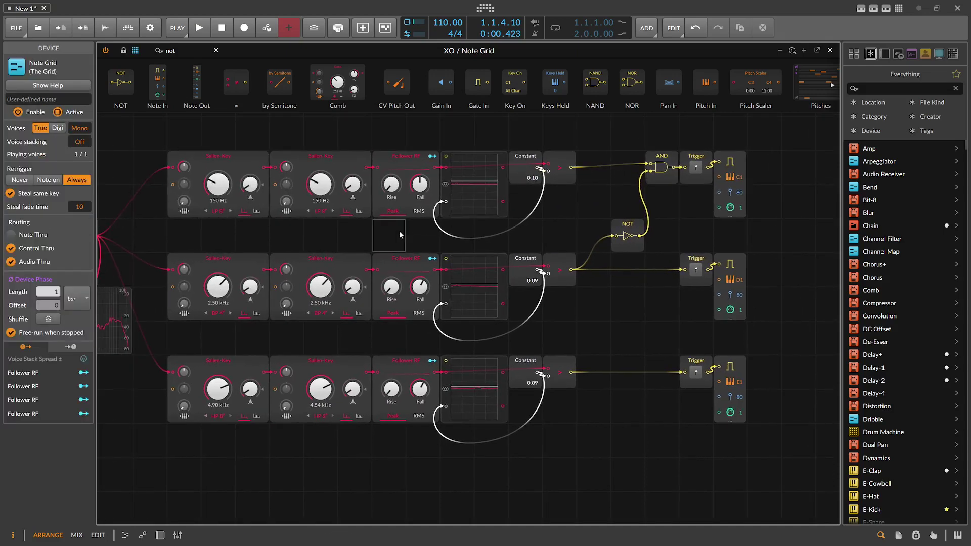
scroll(361, 231, "down", 2)
left_click_drag(292, 198, 353, 183)
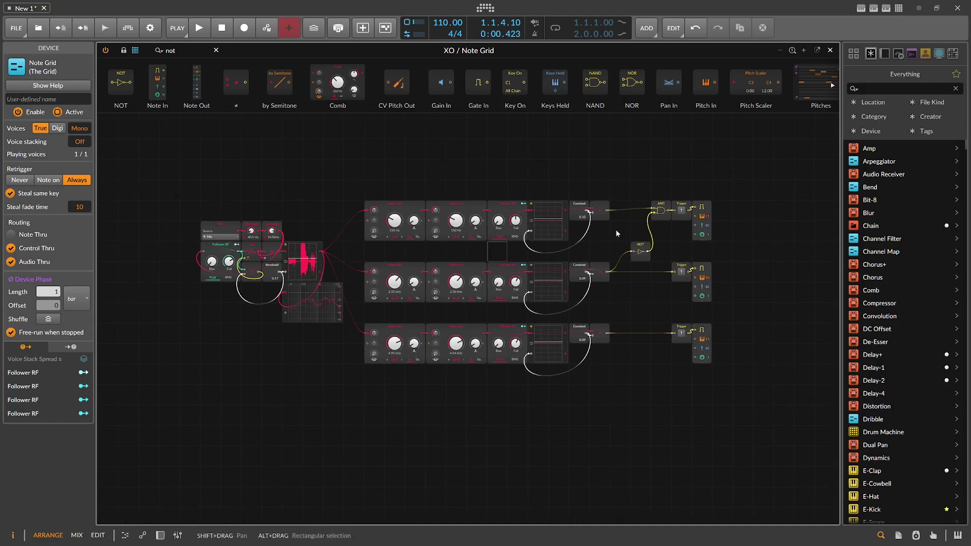
scroll(620, 226, "up", 3)
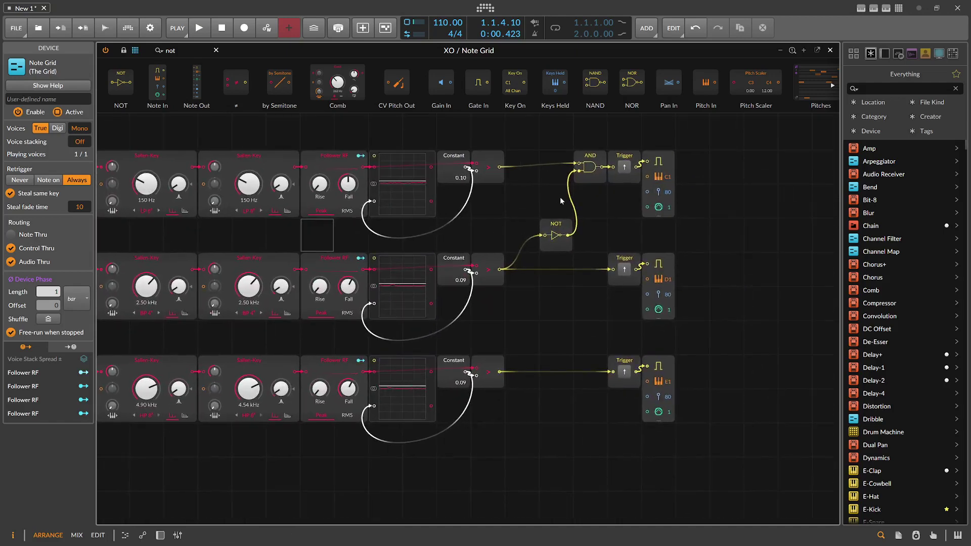
Step: Copy the AND gate into the third row and connect its output to that row's Trigger
left_click(555, 226)
left_click(589, 161)
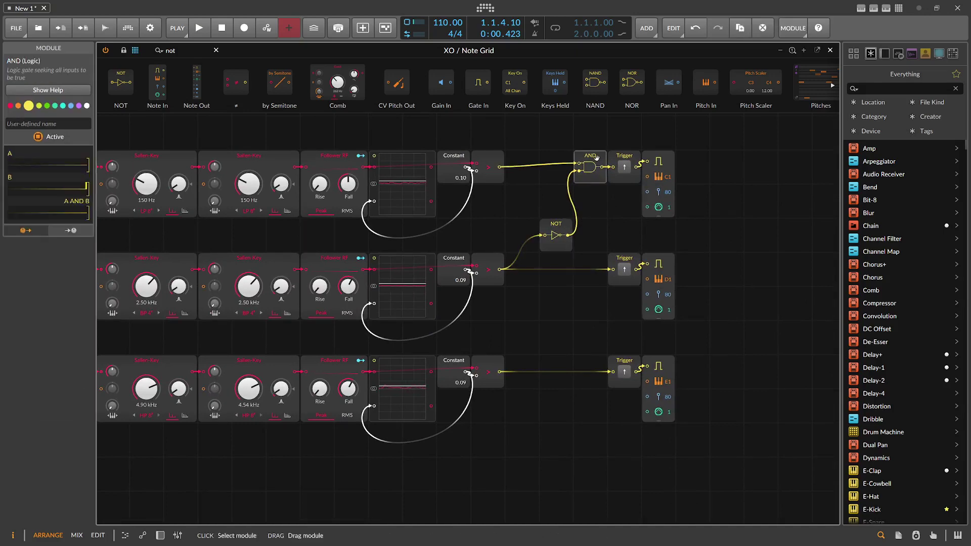
key("ctrl+c")
left_click(575, 373)
key("ctrl+v")
left_click_drag(601, 372, 613, 371)
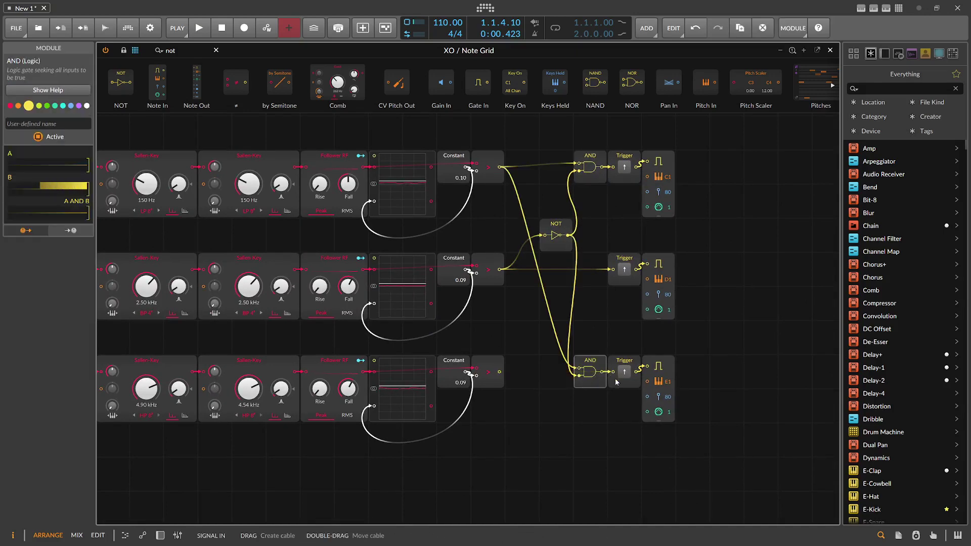
Step: Wire the third row's comparator to the copied AND gate's first input and the NOT output to its second input
left_click_drag(504, 368, 581, 368)
left_click_drag(499, 372, 578, 368)
left_click_drag(568, 235, 576, 379)
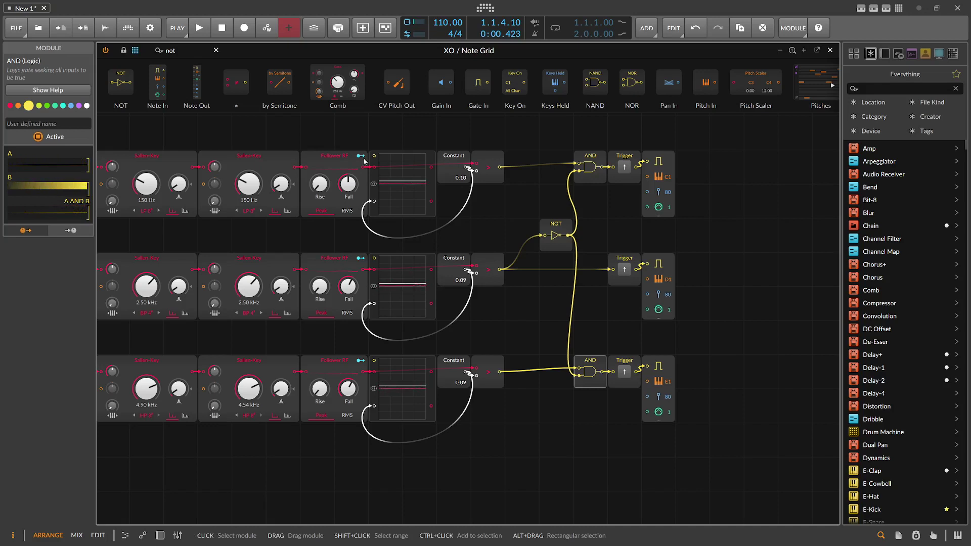
Step: Replace the Trigger in all three rows with a 50.0 ms Gate Length module feeding the Note Out
left_click_drag(198, 50, 103, 46)
type("leng")
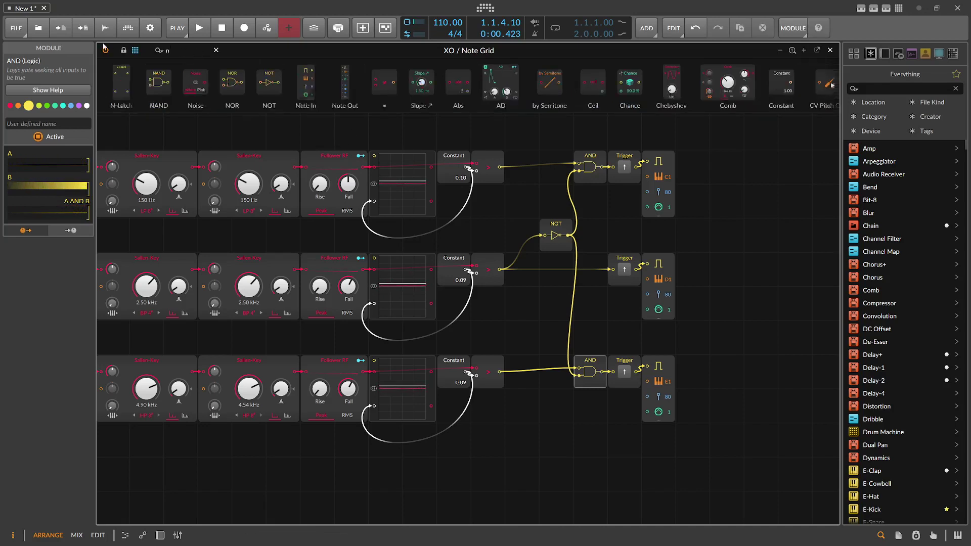
left_click_drag(126, 64, 598, 263)
left_click_drag(686, 262, 616, 263)
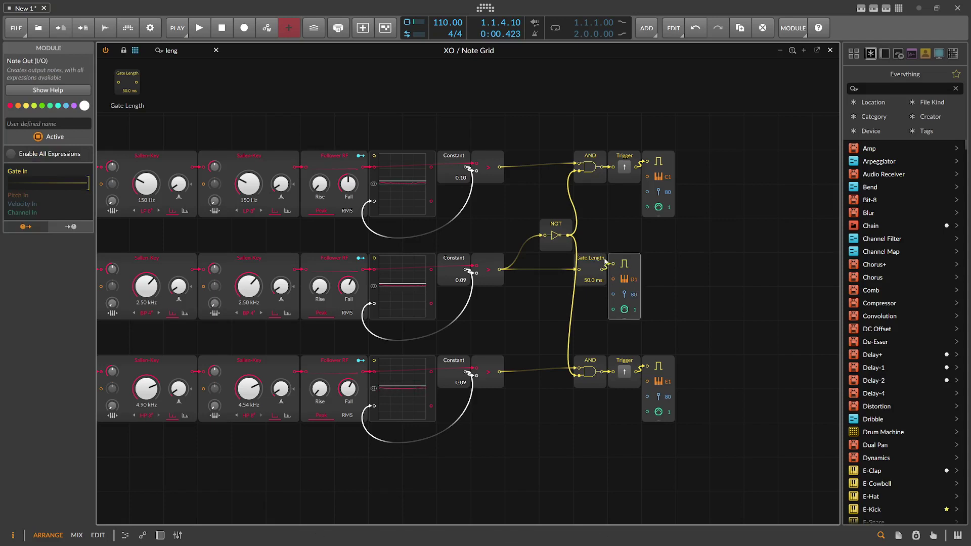
left_click_drag(135, 74, 659, 160)
key("Delete")
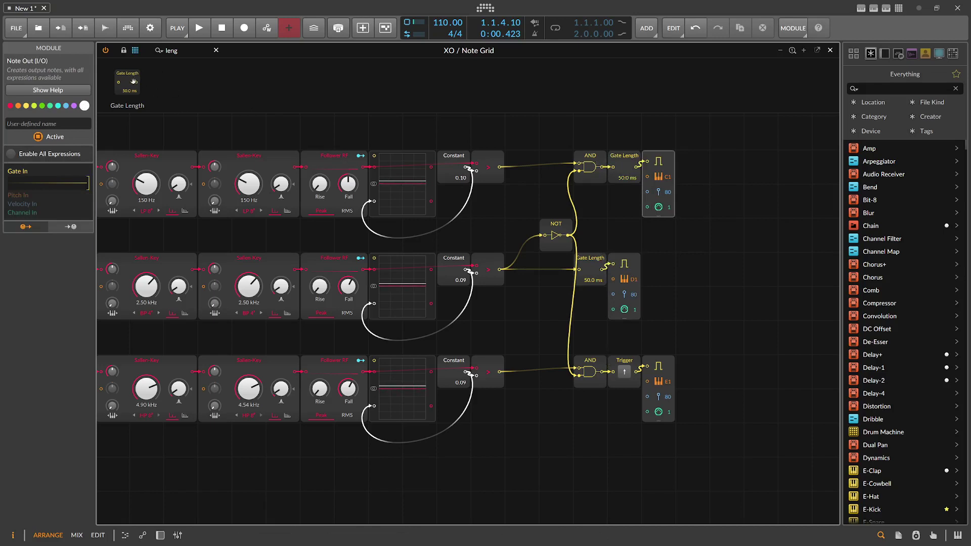
left_click(665, 367)
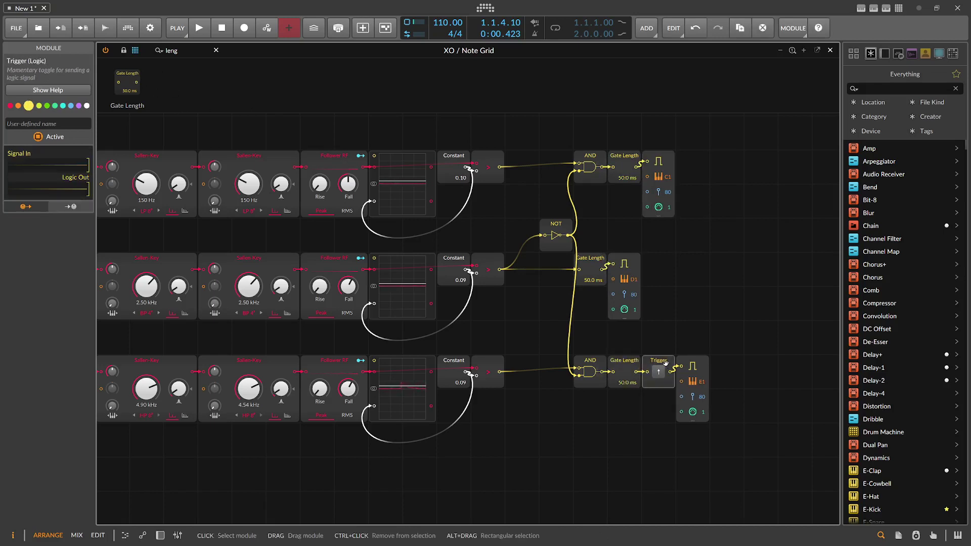
key("Delete")
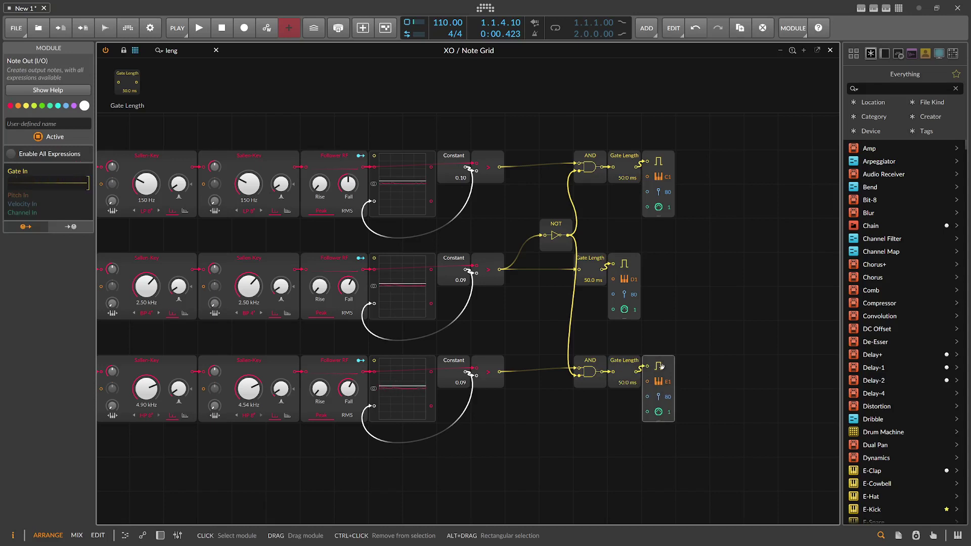
Step: Shift the first and third rows' AND, Gate Length and Note Out modules toward the comparators and place the NOT gate in the second row
left_click_drag(708, 216, 591, 162)
left_click_drag(680, 441, 543, 366)
left_click_drag(556, 227, 543, 263)
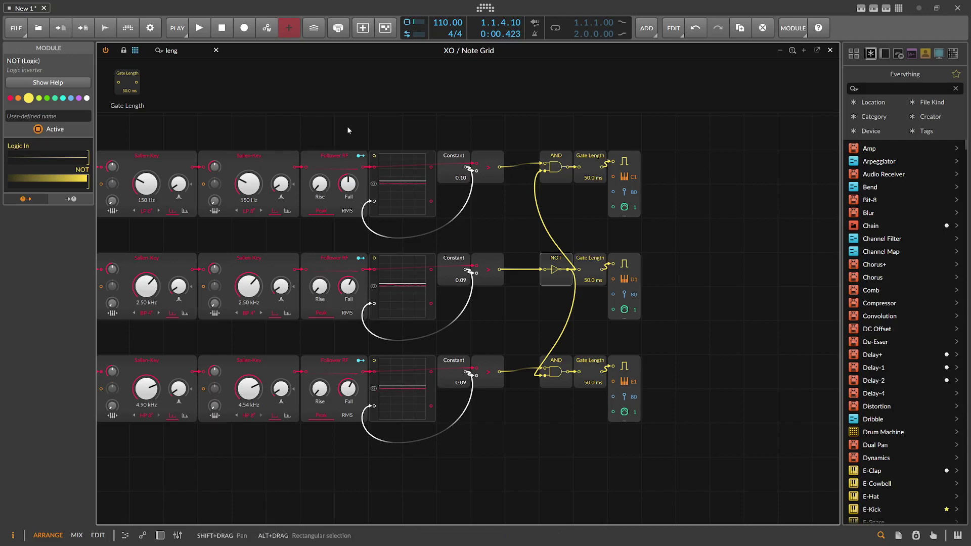
Step: Insert a Clock Quantize module between the Gate Length and the Note Out in all three rows
left_click(216, 50)
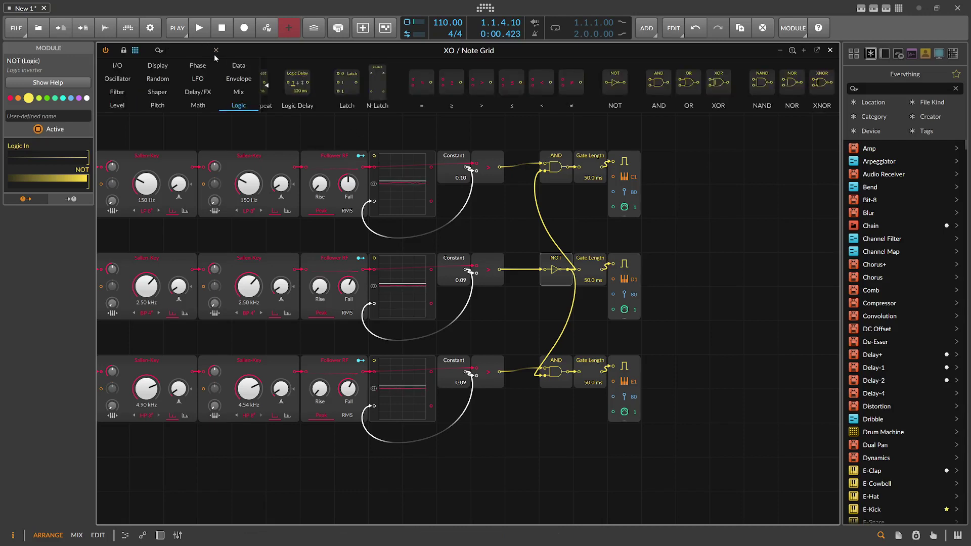
left_click(188, 50)
type("quabn")
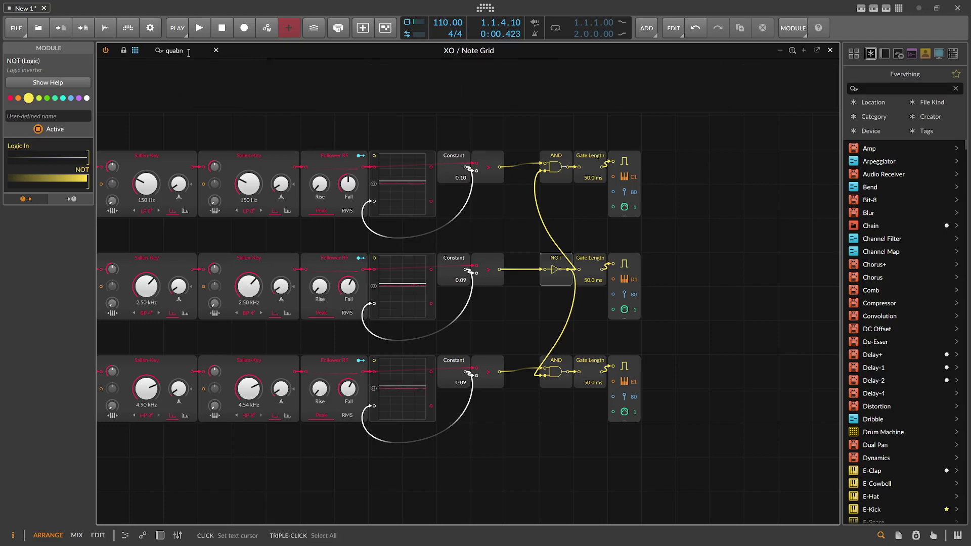
key("BackSpace")
left_click_drag(218, 83, 622, 265)
left_click(670, 179)
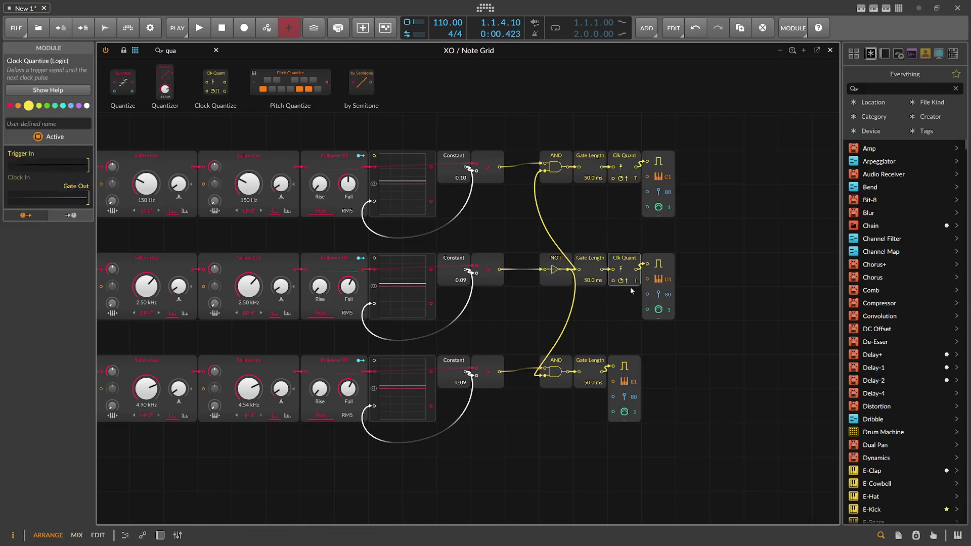
left_click(621, 335)
key("ctrl+v")
double_click(613, 338)
left_click_drag(618, 328, 609, 366)
Step: Add a Triggers module with N = 16 above the first row and connect its output to all three Clock Quantize clock inputs
left_click(170, 50)
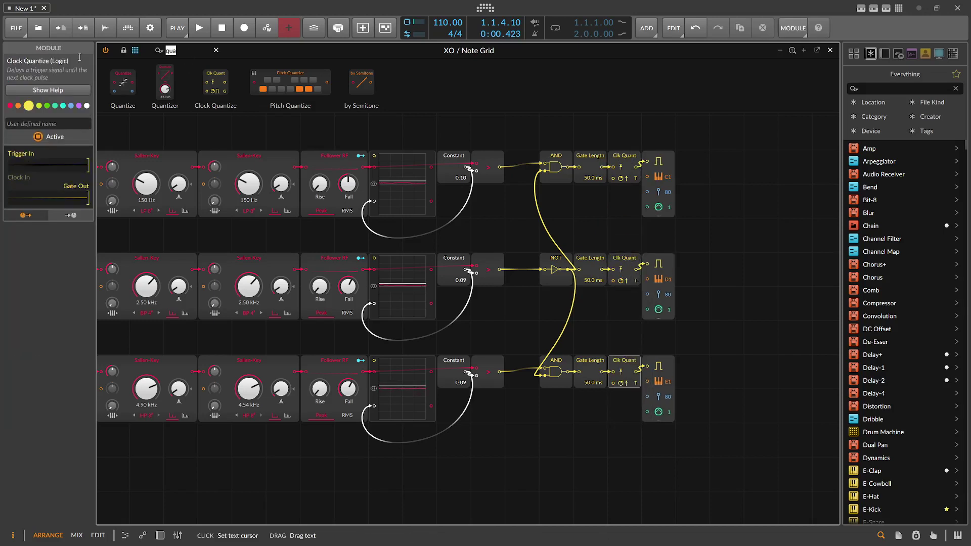
type("trigg")
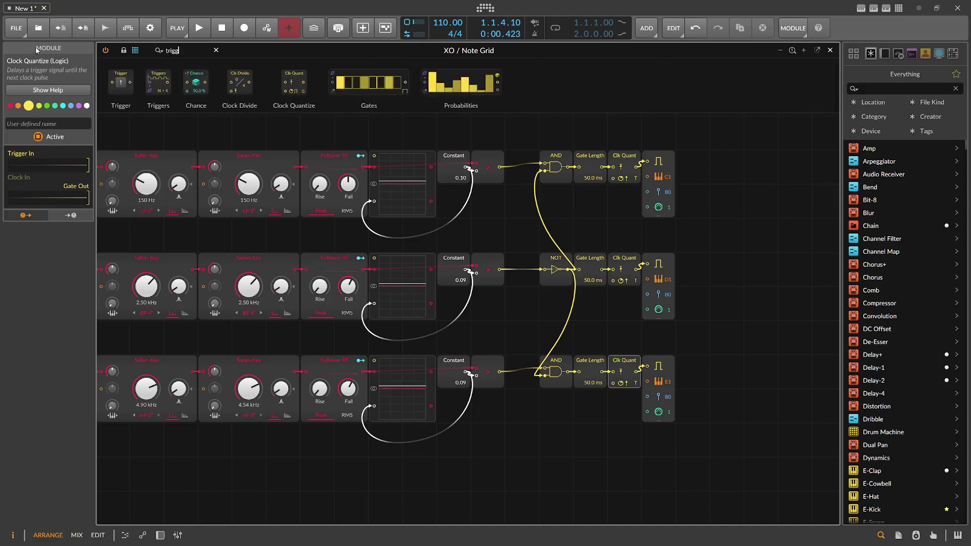
mouse_move(158, 82)
left_mouse_down()
mouse_move(505, 192)
mouse_move(598, 191)
mouse_move(601, 141)
mouse_move(613, 213)
left_mouse_up()
left_click_drag(602, 167, 613, 315)
left_click_drag(601, 167, 616, 417)
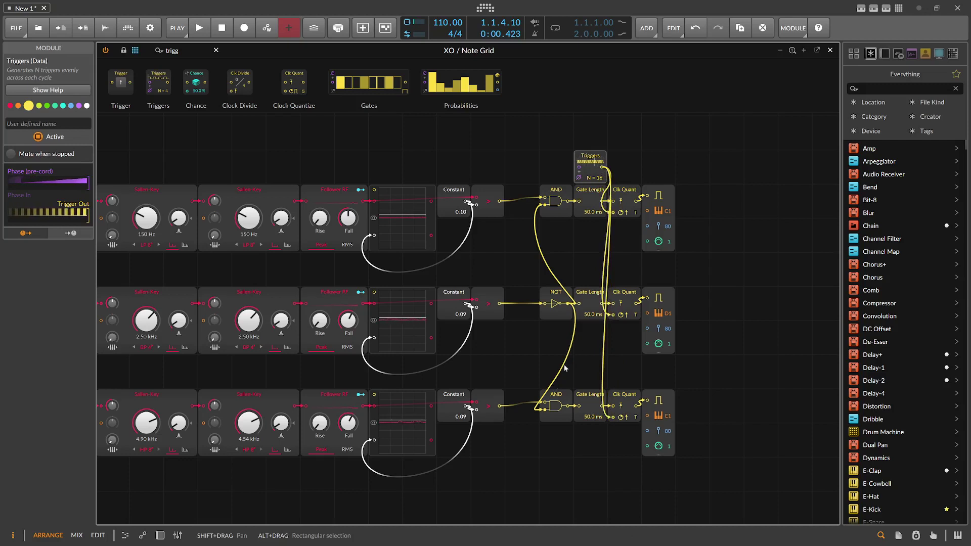
Step: Close the grid editor, add an instrument track with the XO track's Note Grid as its input, and arm it for recording
left_click(829, 50)
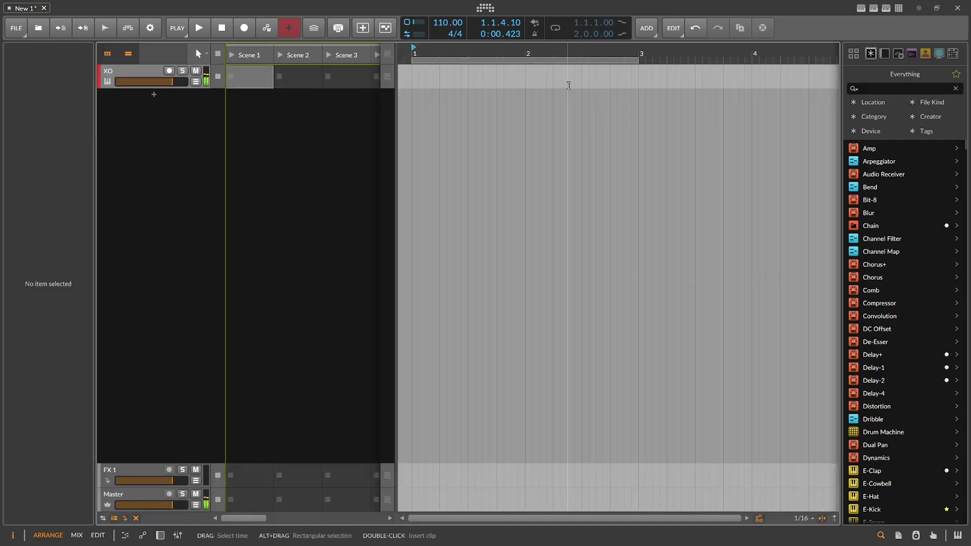
left_click(147, 74)
right_click(144, 101)
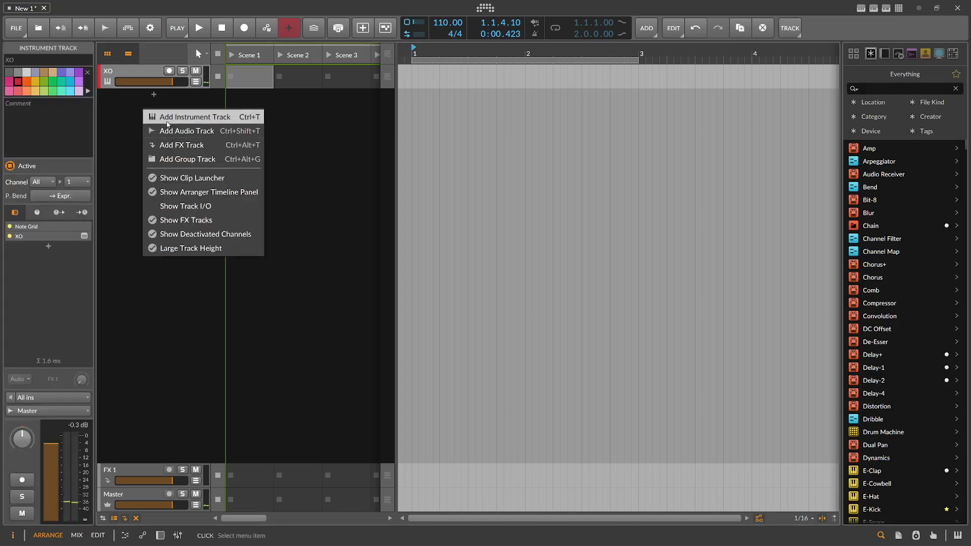
left_click(162, 117)
left_click(71, 397)
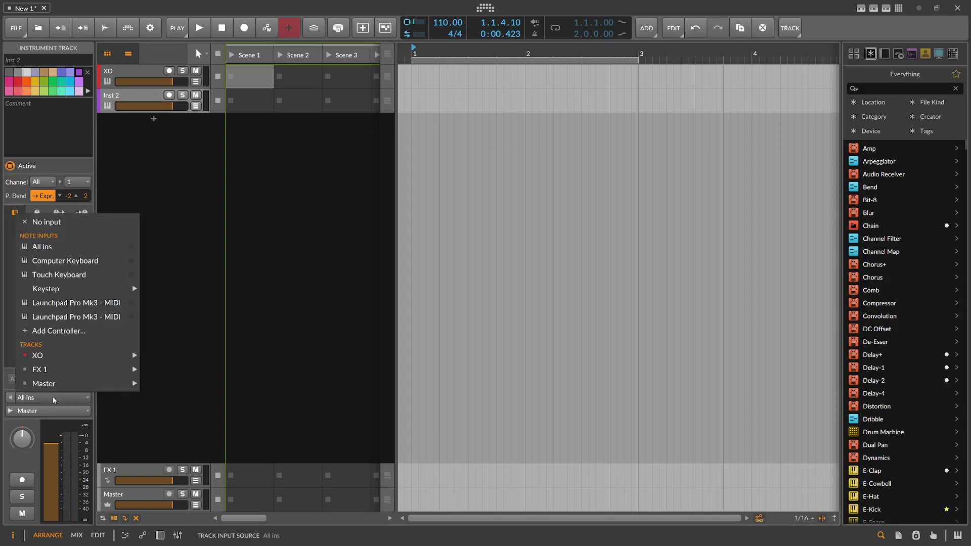
mouse_move(96, 356)
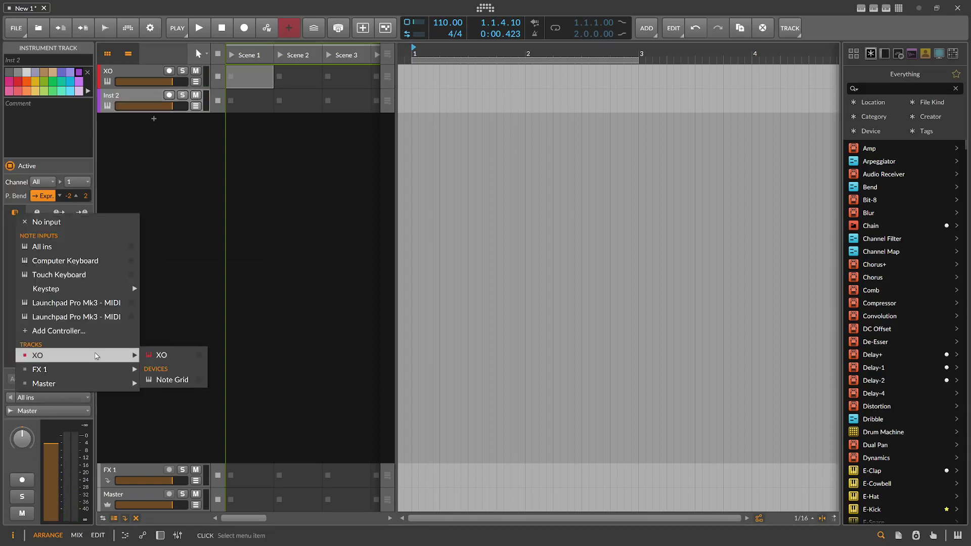
left_click(172, 380)
left_click(169, 95)
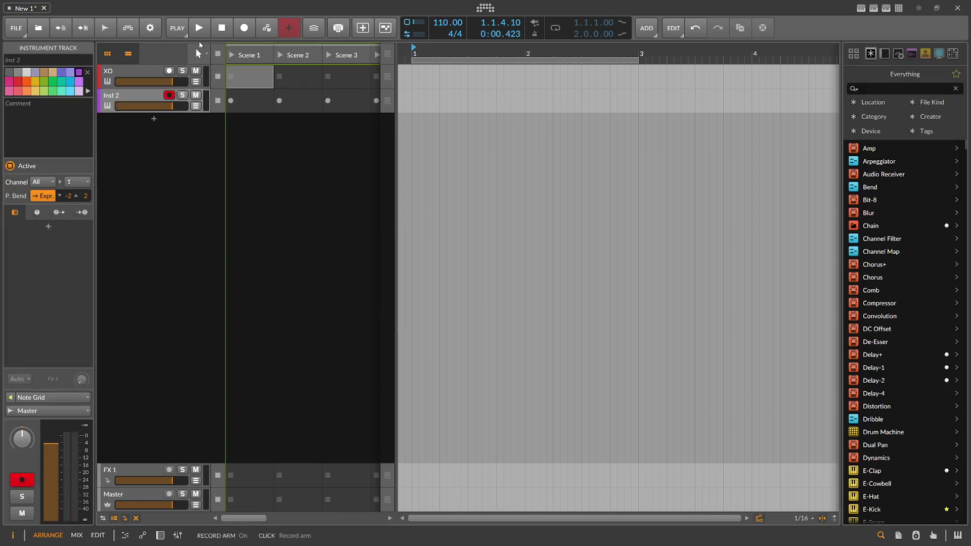
Step: Record the beatboxed notes from the Note Grid onto the new track in the arranger and stop playback
left_click(199, 28)
left_click(244, 28)
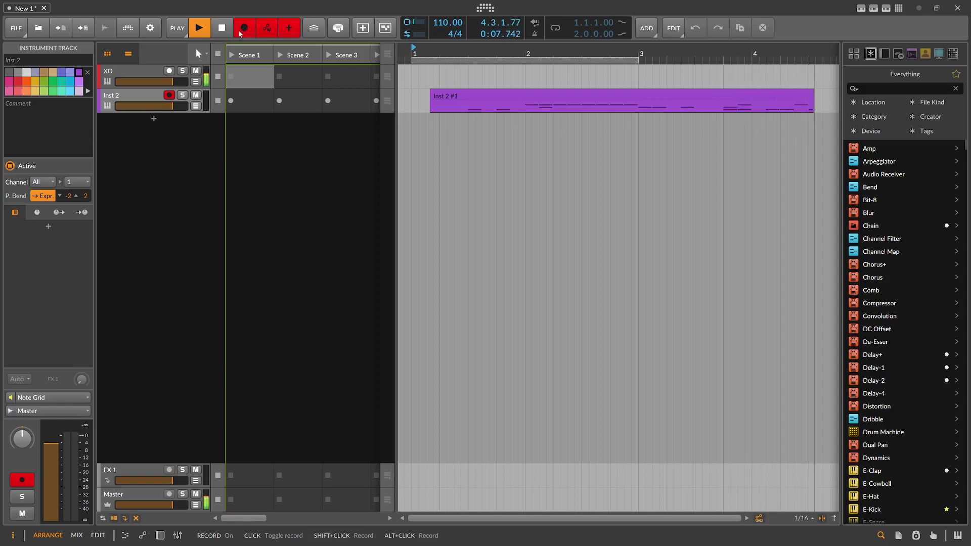
key("space")
Step: Open the recorded Inst 2 clip in the note editor and examine the pitch and timing of the recorded notes
left_click_drag(415, 53, 439, 41)
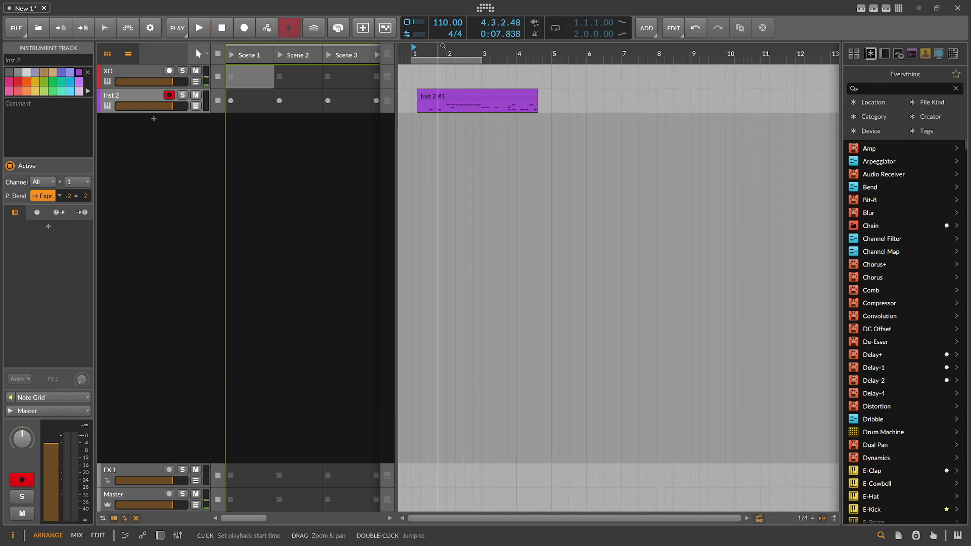
double_click(468, 98)
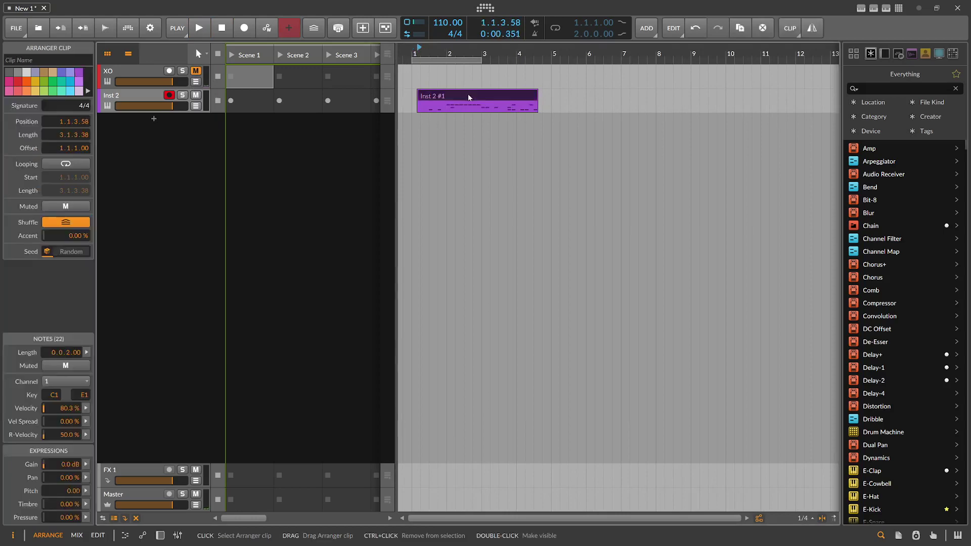
scroll(356, 178, "up", 4)
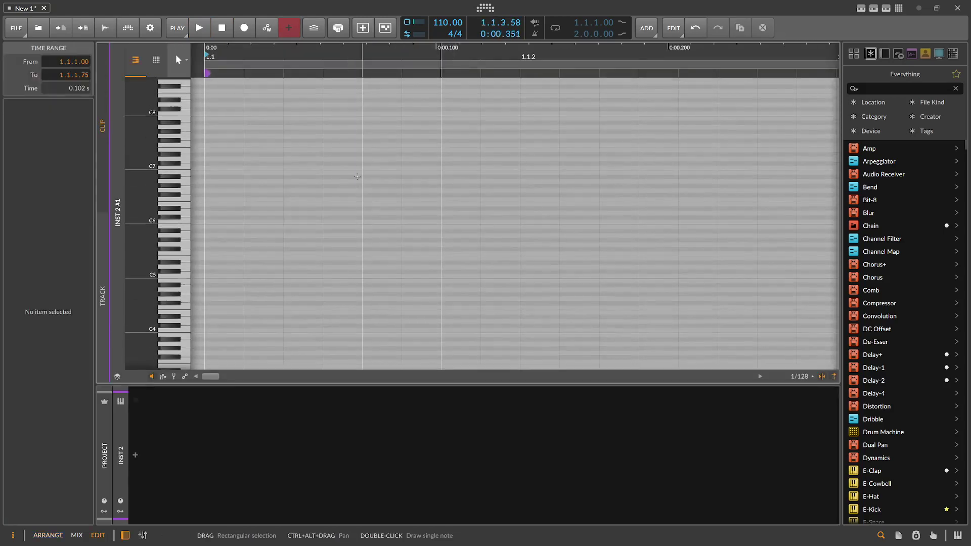
key("Tab")
double_click(471, 100)
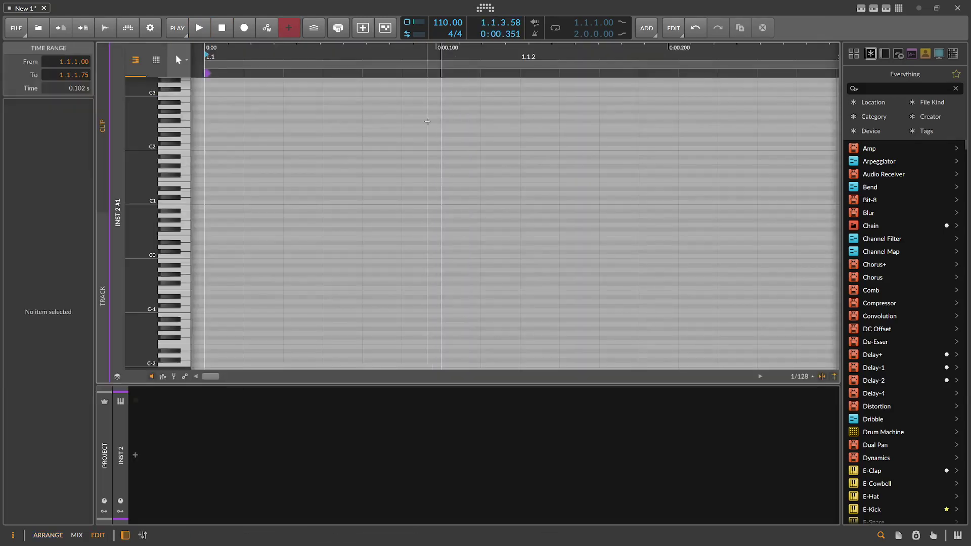
left_click_drag(427, 54, 309, 10)
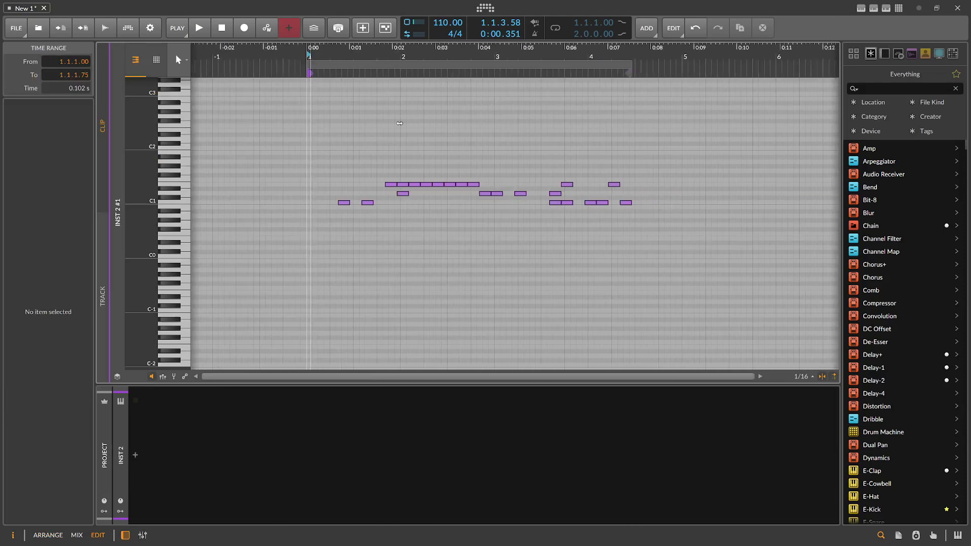
left_click_drag(395, 46, 432, 55)
left_click(405, 184)
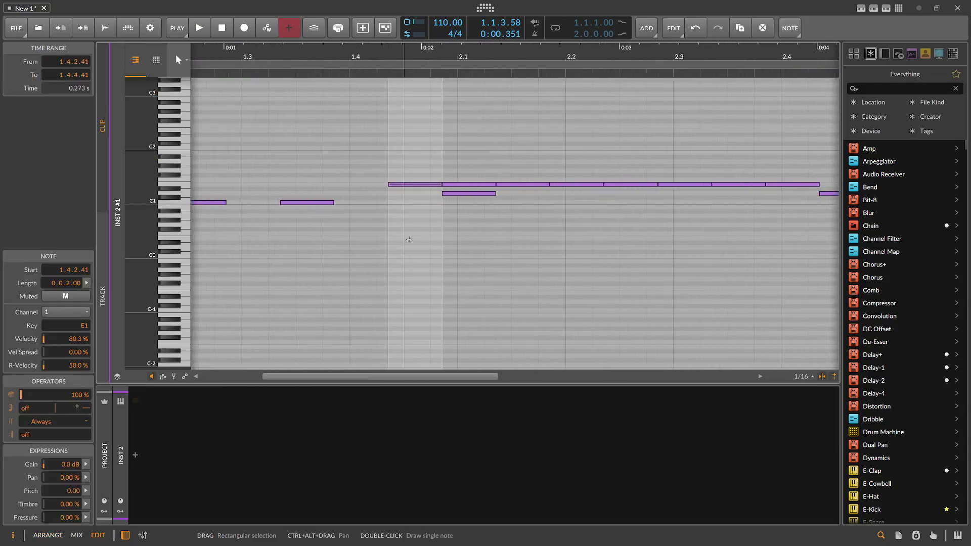
left_click_drag(316, 55, 462, 30)
left_click(461, 95)
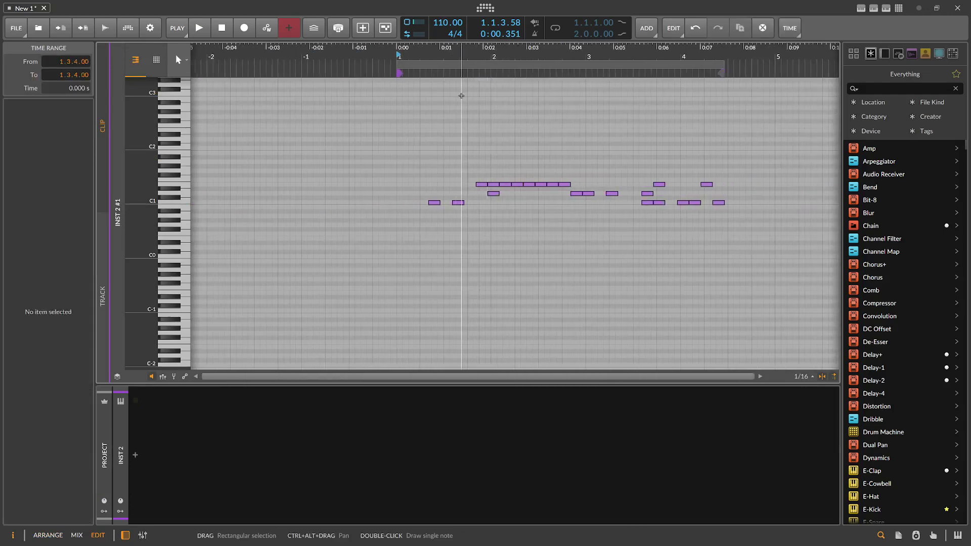
Step: Return to the arranger and delete the Inst 2 track together with its recorded clip
key("Tab")
left_click(144, 96)
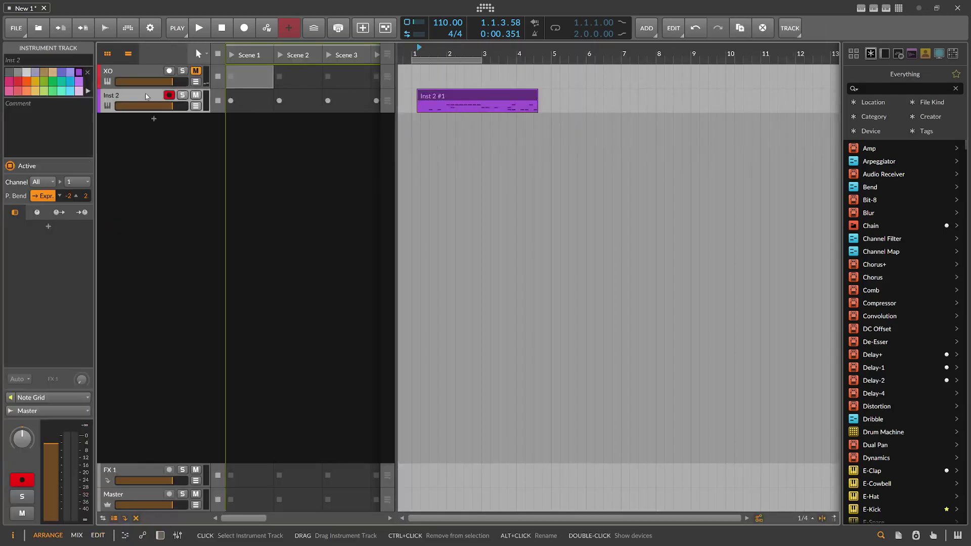
key("Delete")
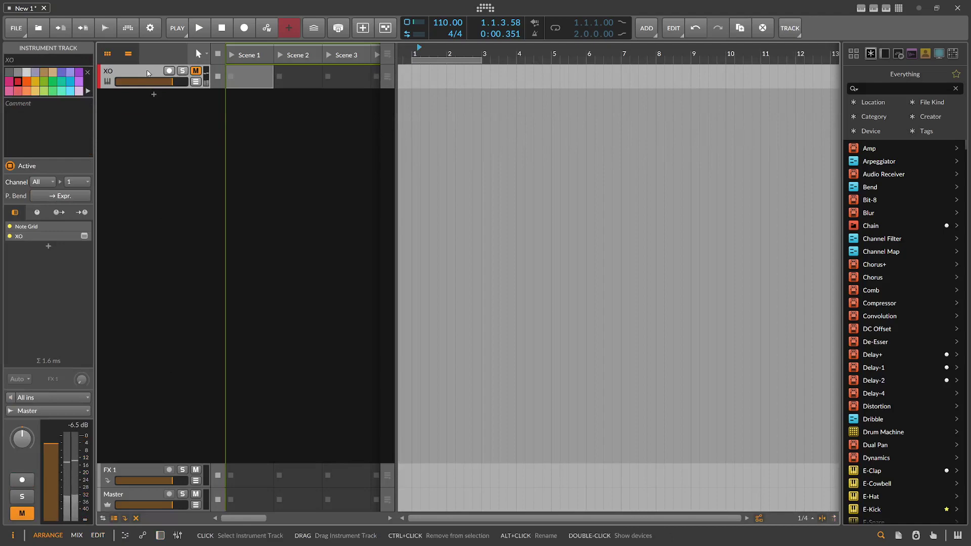
Step: Reopen the XO track's Note Grid patch, select the Note Grid device and bring all three rows into view
double_click(145, 72)
left_click(195, 407)
left_click(149, 436)
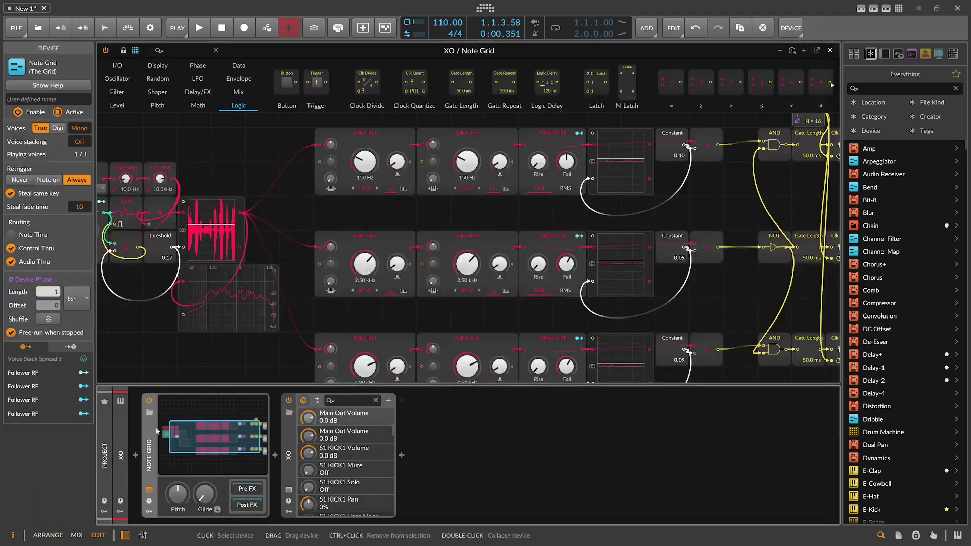
scroll(158, 341, "down", 1)
left_click_drag(187, 329, 287, 306)
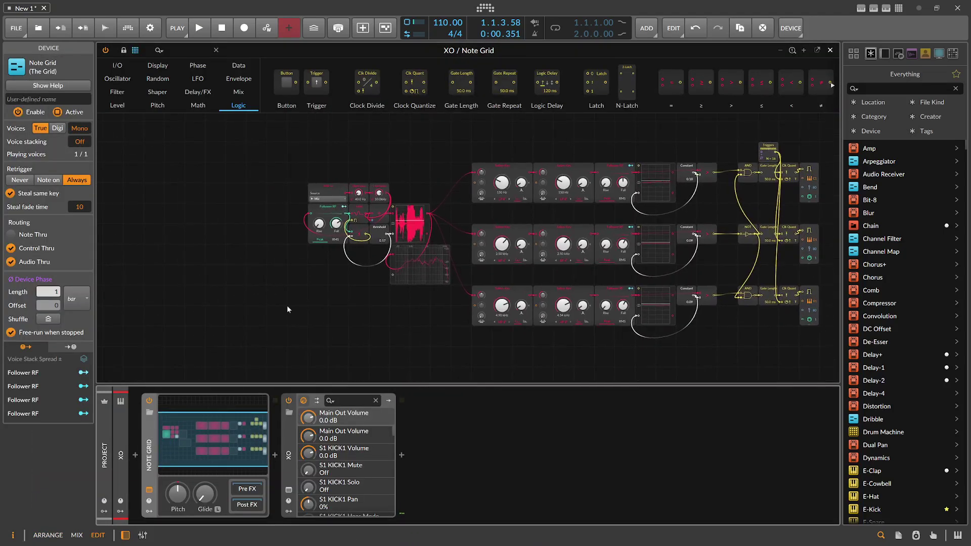
left_click_drag(539, 129, 435, 128)
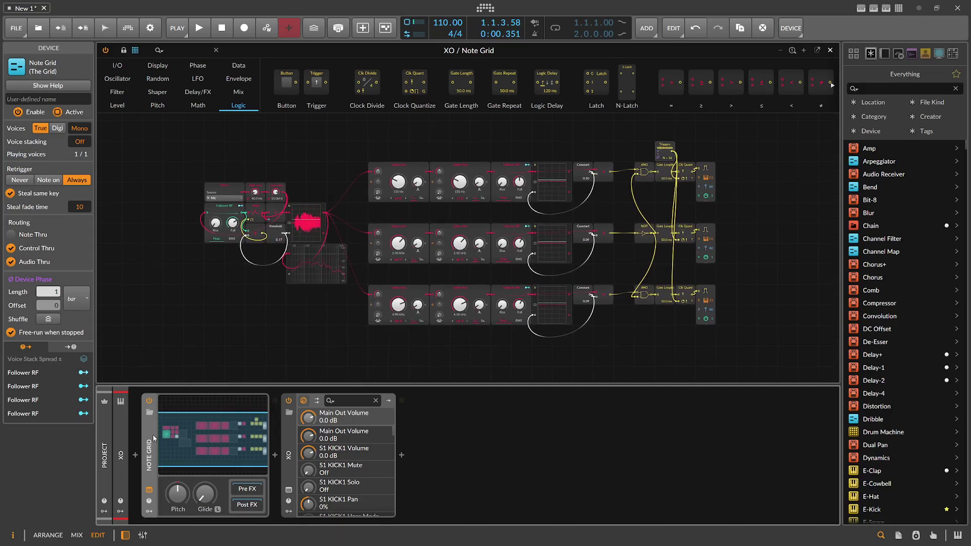
Step: Name the Note Grid device Voc2MidiDrums
left_click(35, 100)
type("Vo")
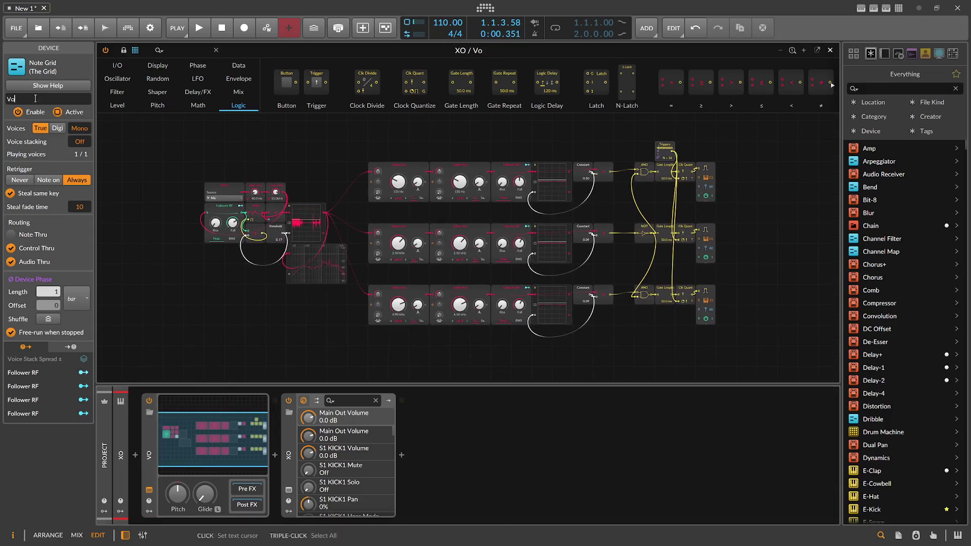
type("c2Midi")
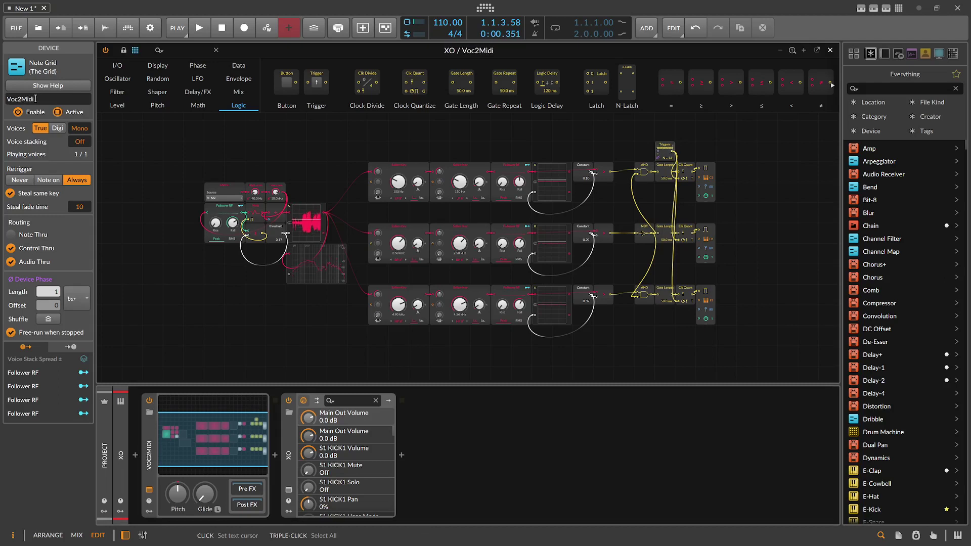
type("Drums")
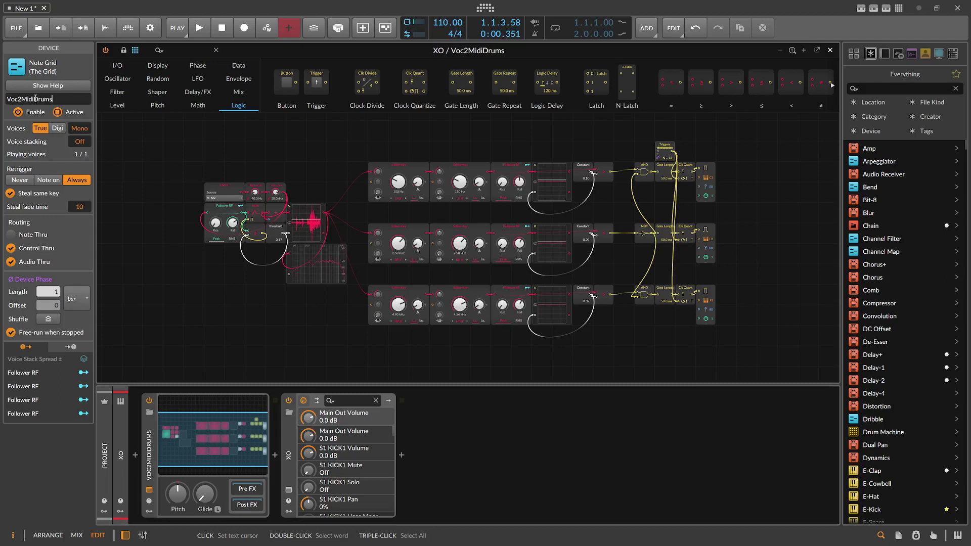
left_click(167, 418)
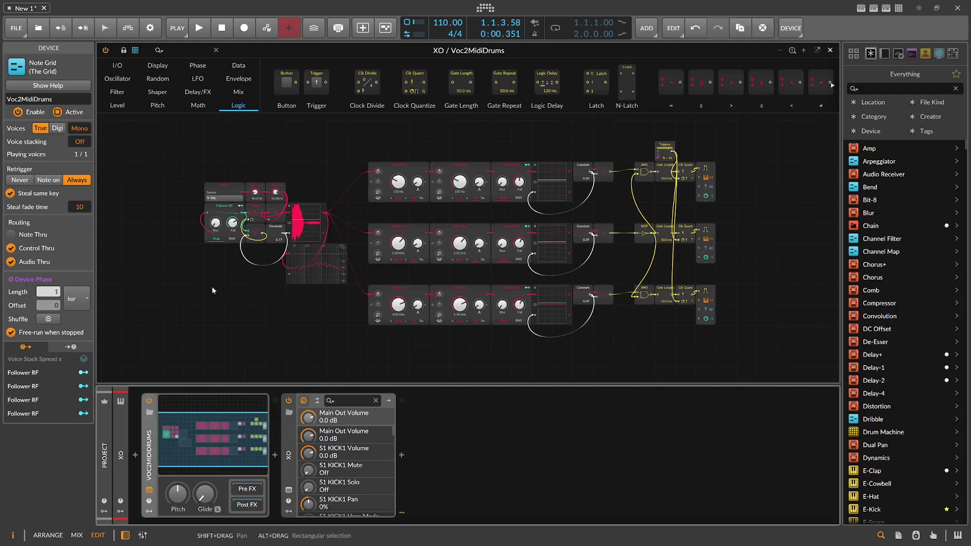
scroll(224, 291, "up", 1)
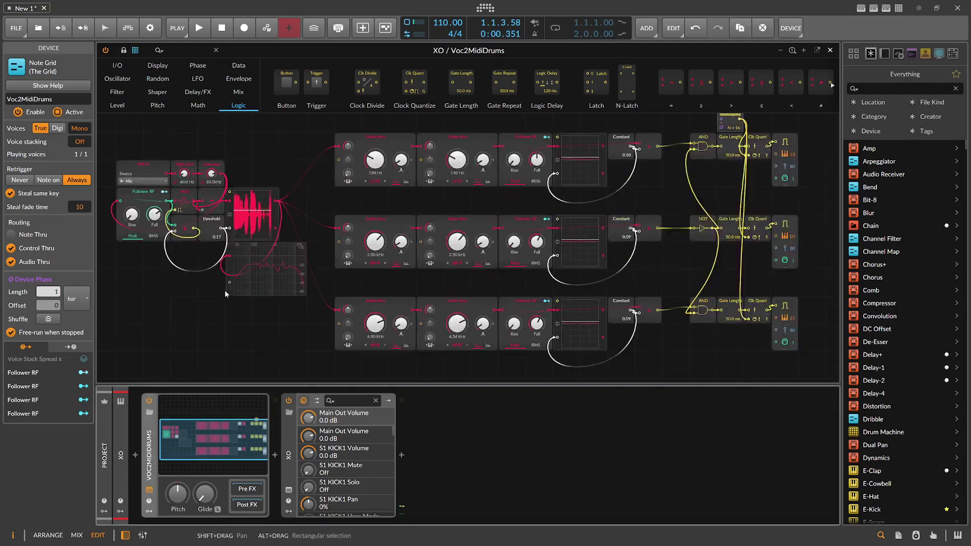